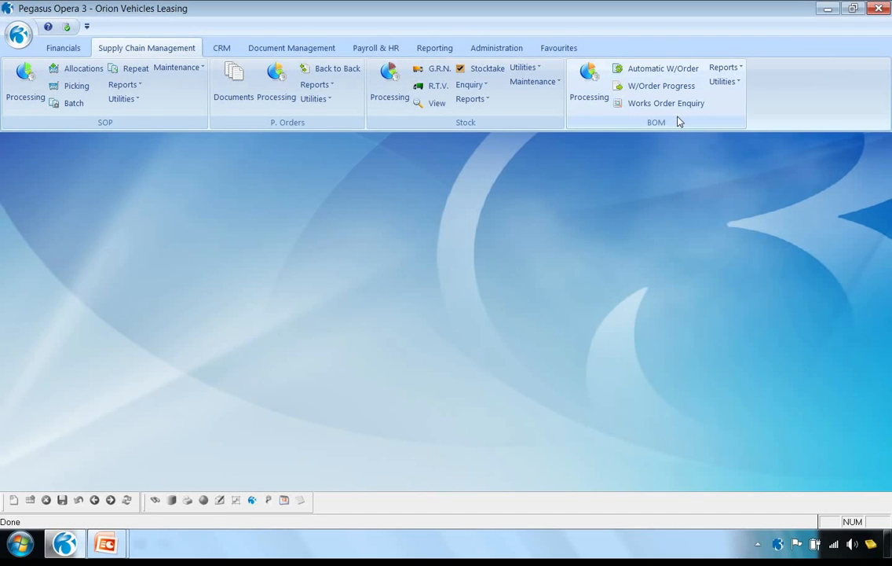
# Review the selling price of stock item CMAT044 (Car Mat - Small) in its stock record, and close the record
pyautogui.click(397, 91)
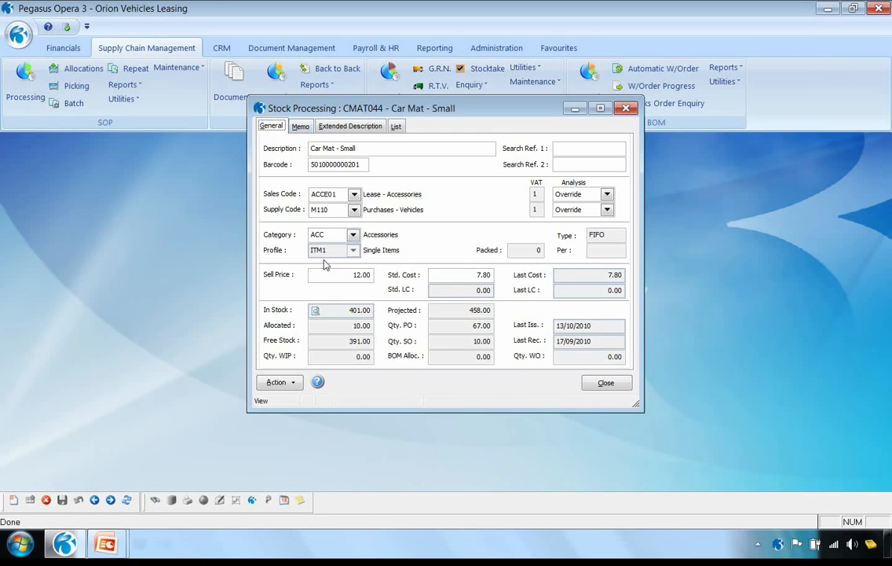
pyautogui.click(366, 277)
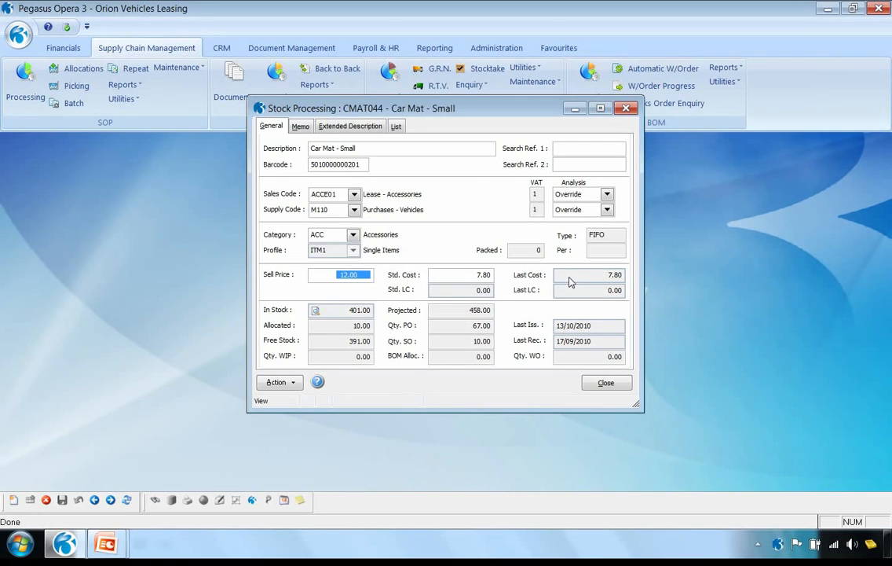
pyautogui.click(602, 383)
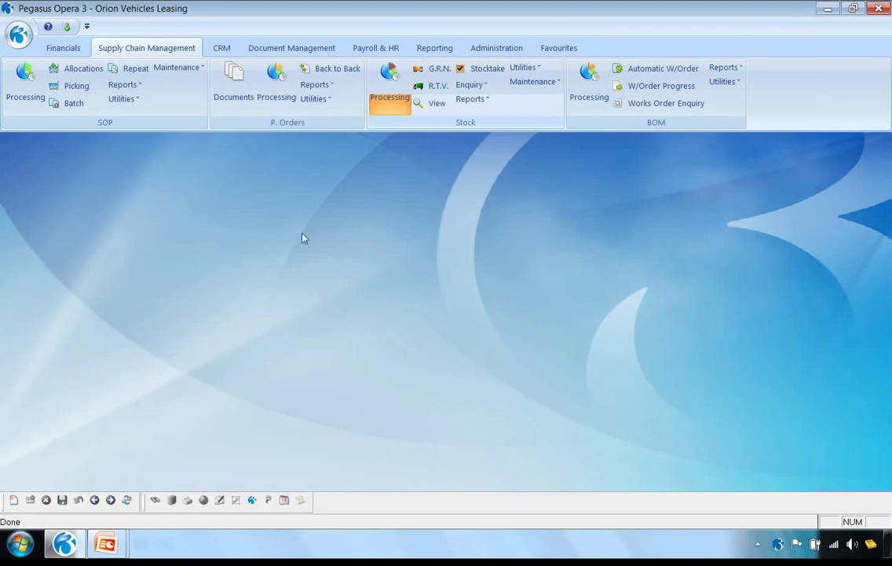
# Open the item details of the SPC Special Customer Pricing list from the sales order special prices
pyautogui.click(174, 68)
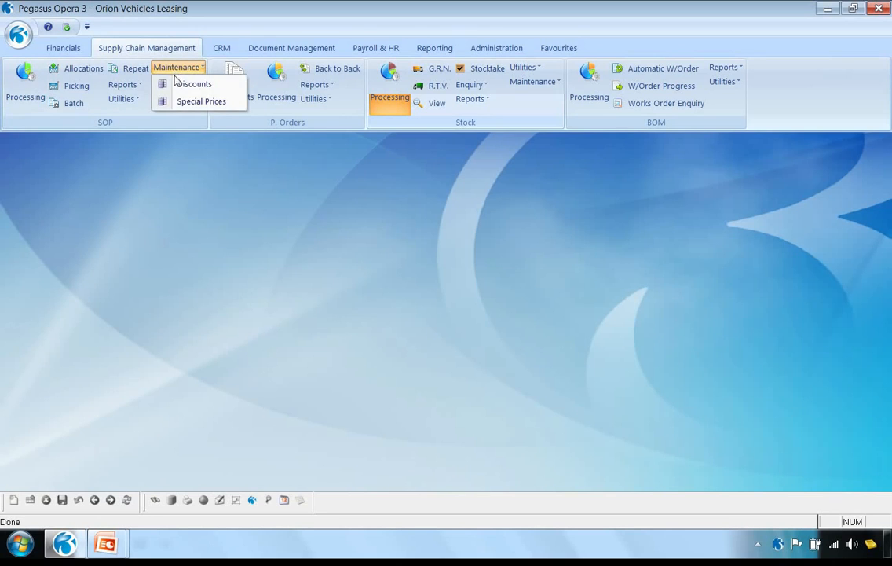
pyautogui.click(196, 101)
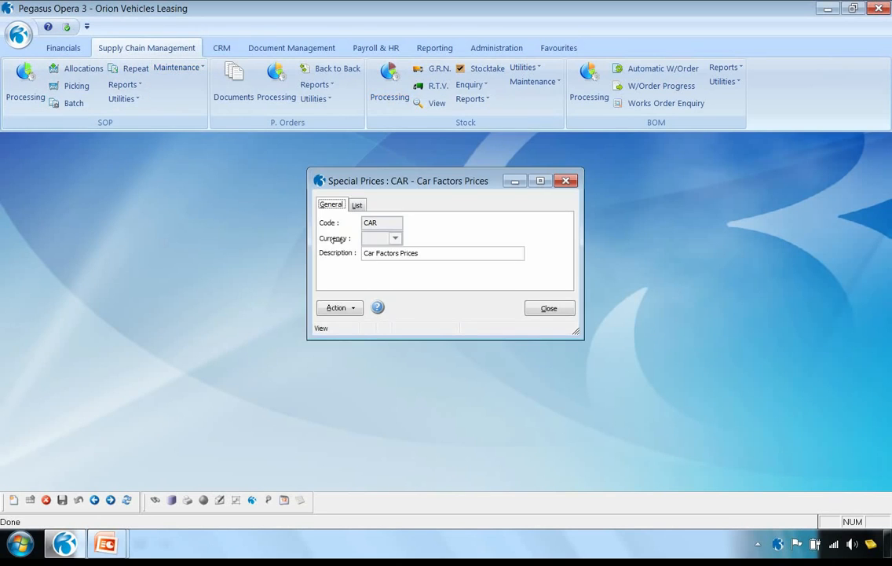
pyautogui.click(357, 205)
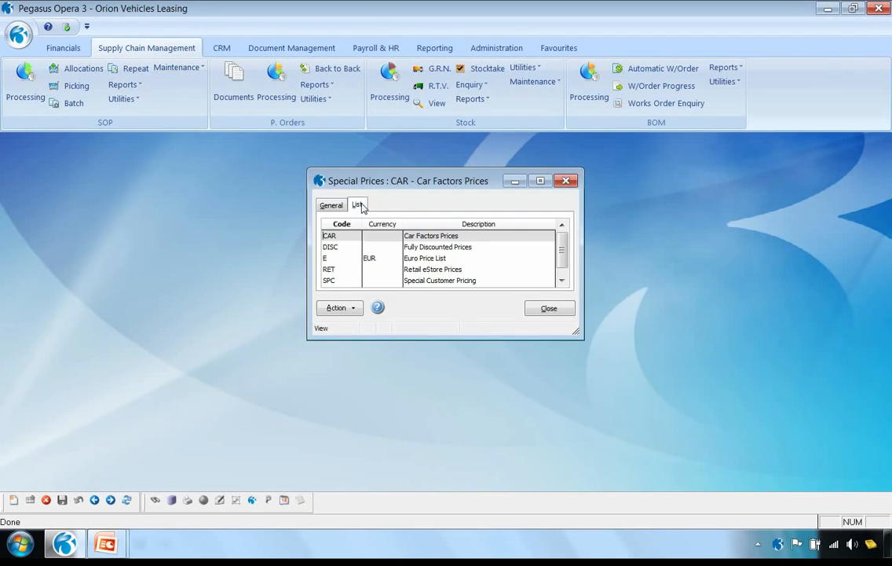
pyautogui.click(335, 281)
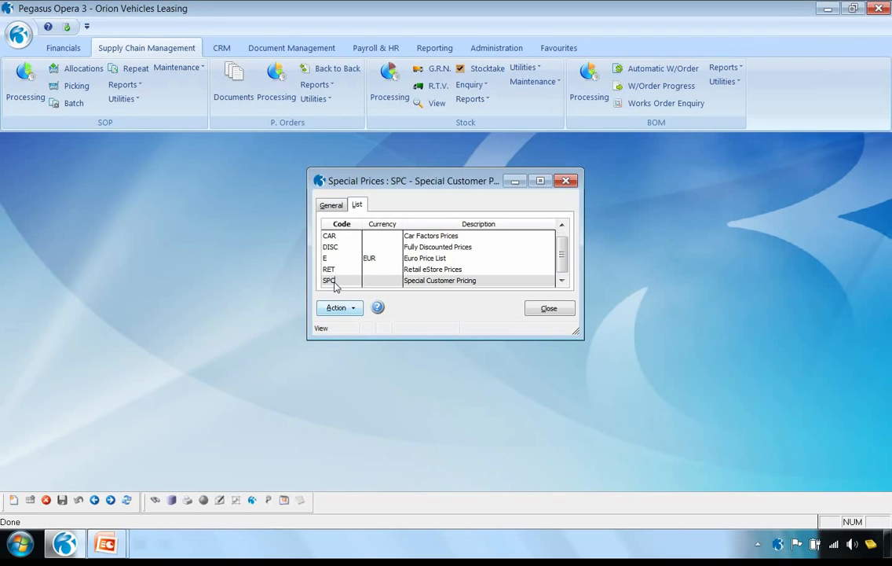
pyautogui.doubleClick(334, 281)
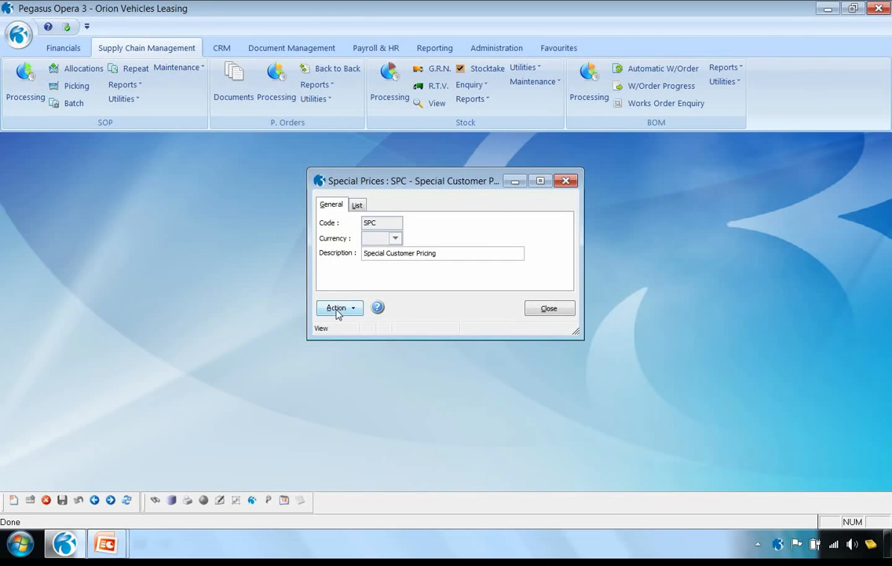
pyautogui.click(336, 309)
pyautogui.click(373, 316)
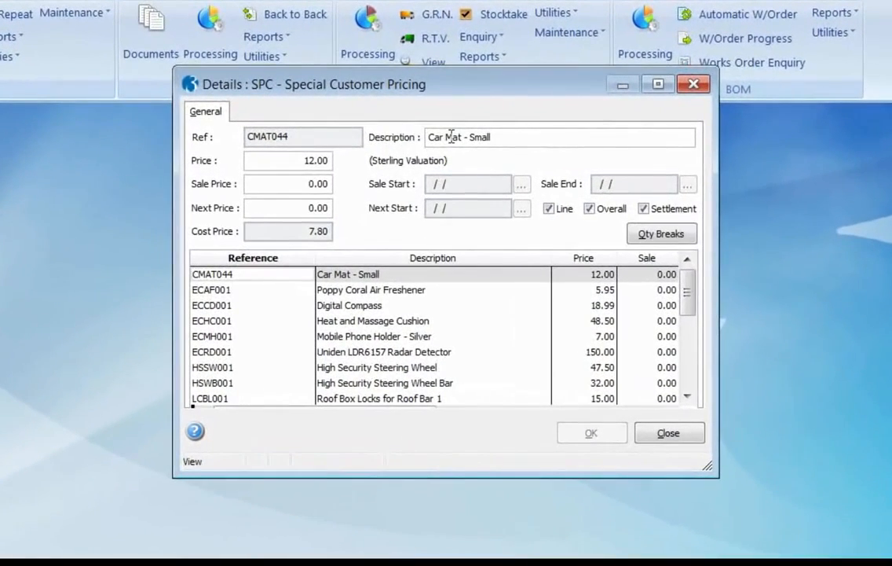
# Examine the special price and quantity breaks for CMAT044, and close the price list without changes
pyautogui.click(298, 160)
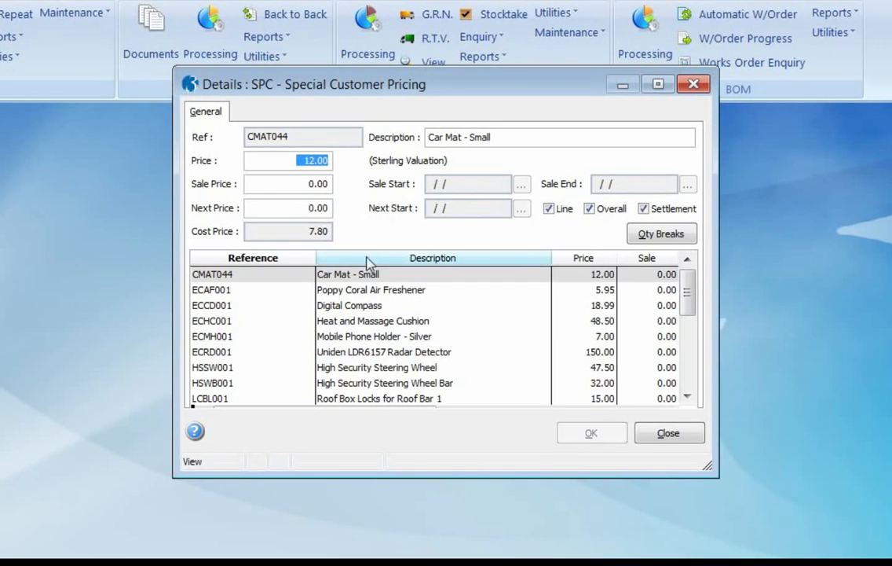
pyautogui.click(660, 234)
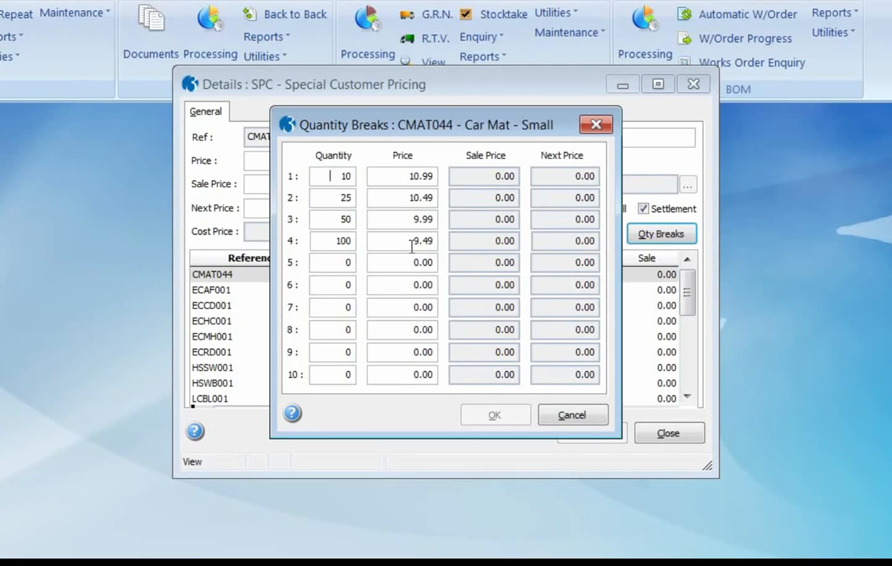
pyautogui.click(571, 414)
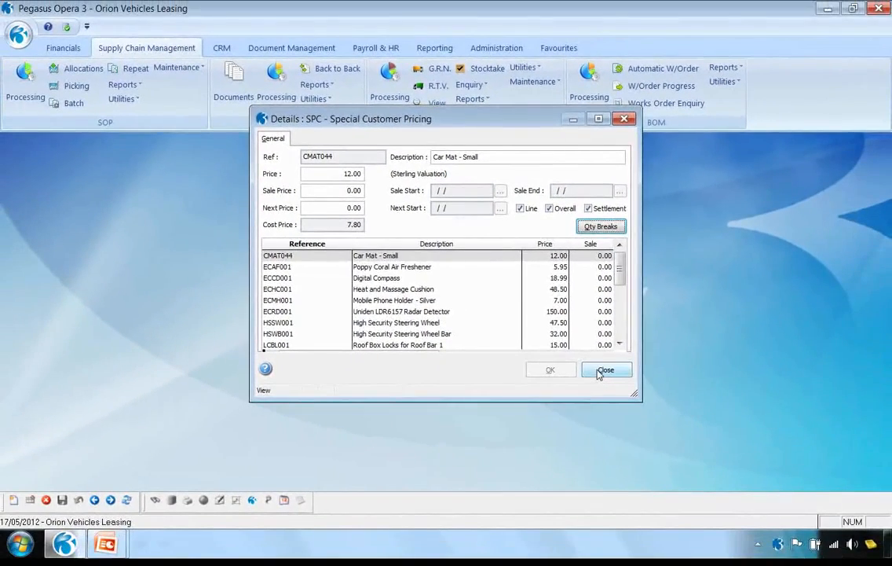
pyautogui.click(602, 371)
pyautogui.click(487, 326)
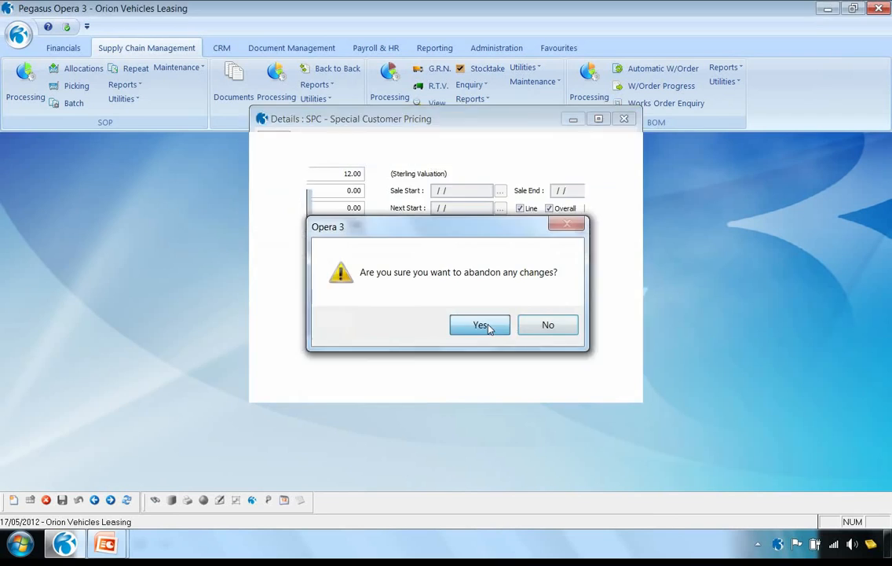
pyautogui.click(543, 313)
# Review the sales order discount records, including the DSC1 A quantity discounts, and close them
pyautogui.click(180, 67)
pyautogui.click(188, 82)
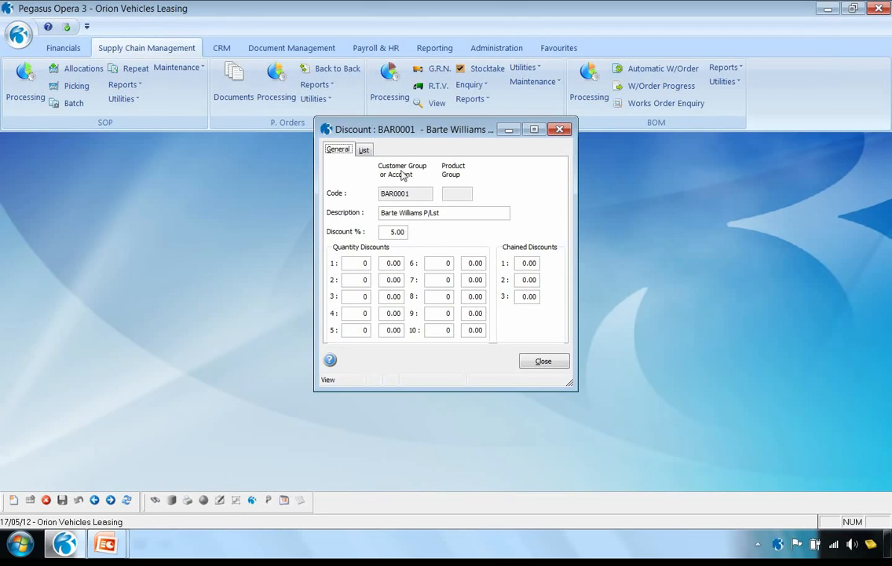
pyautogui.click(111, 501)
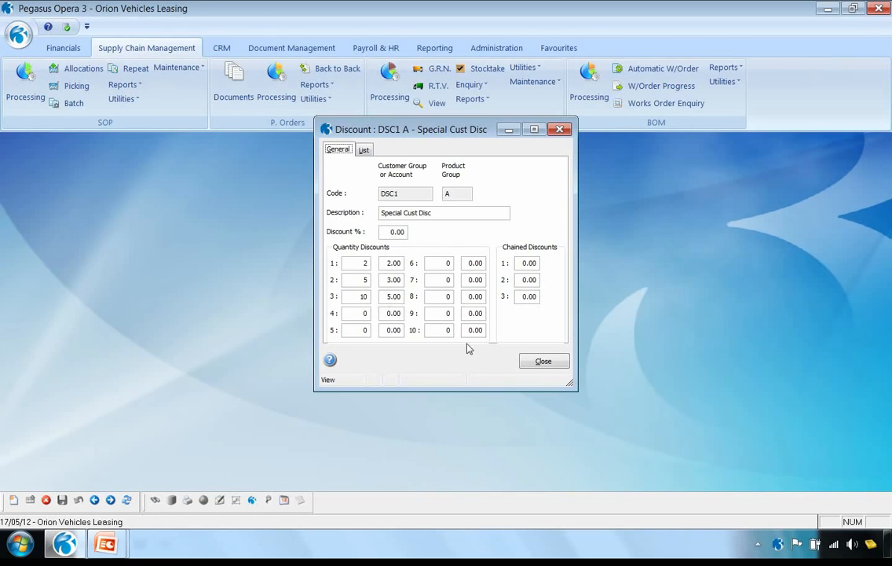
pyautogui.click(539, 362)
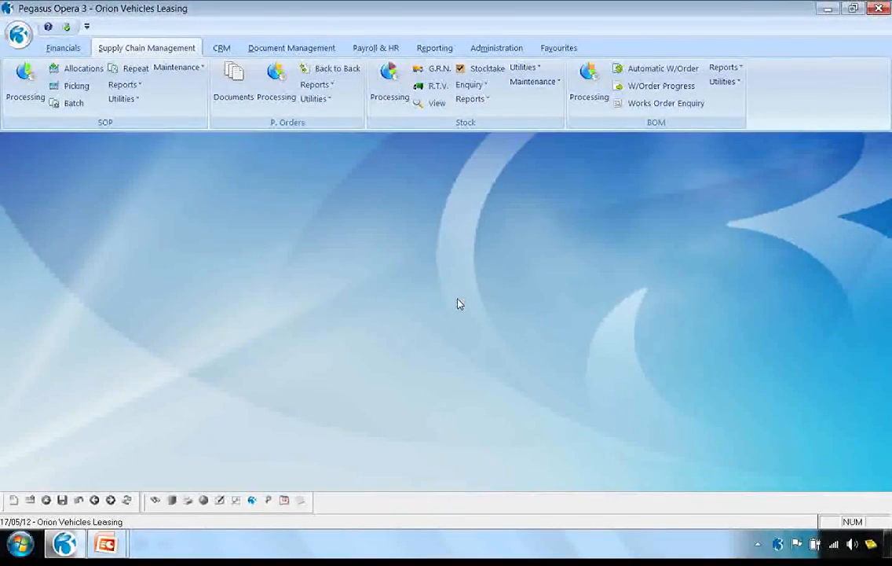
# Create a new sales order for Adams Light Engineering Ltd, publishing to screen with the PEG630 Order Multi-Purpose Laser layout
pyautogui.click(26, 83)
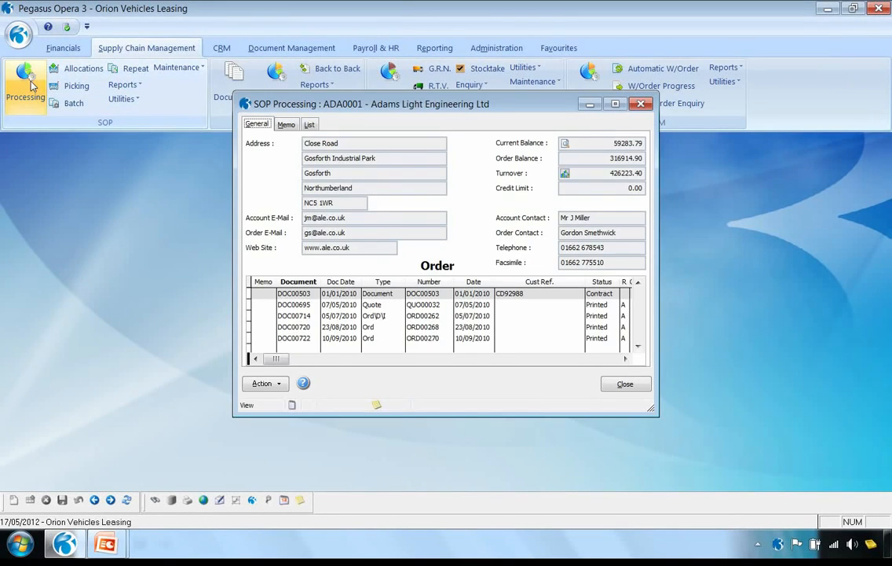
pyautogui.click(262, 384)
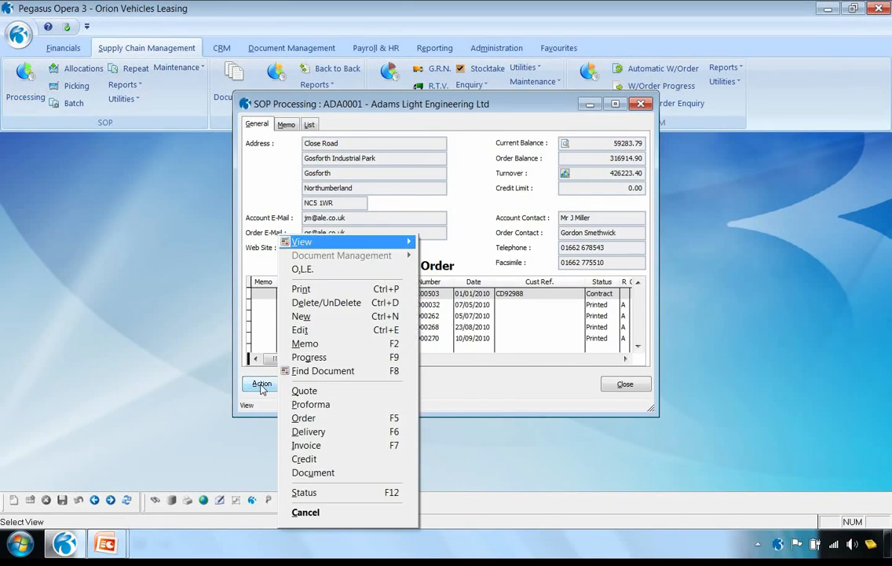
pyautogui.click(302, 318)
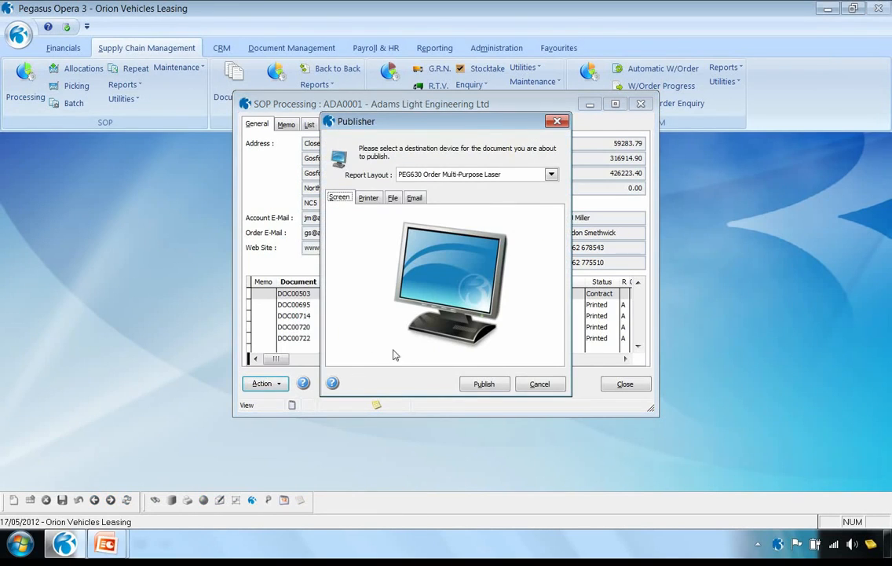
pyautogui.click(484, 384)
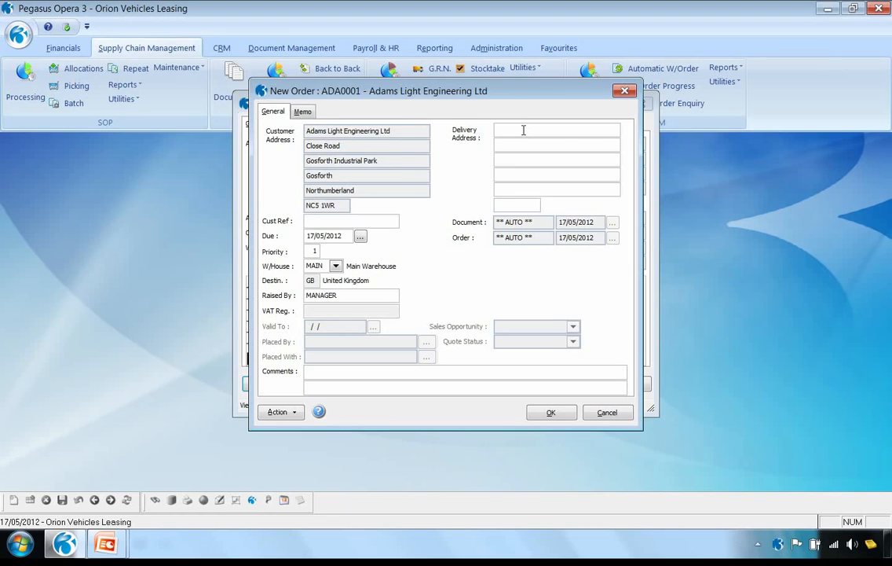
# Enter the customer's purchase order reference in the order header and accept the header
pyautogui.click(322, 220)
pyautogui.write('P/O')
pyautogui.write('000')
pyautogui.click(553, 413)
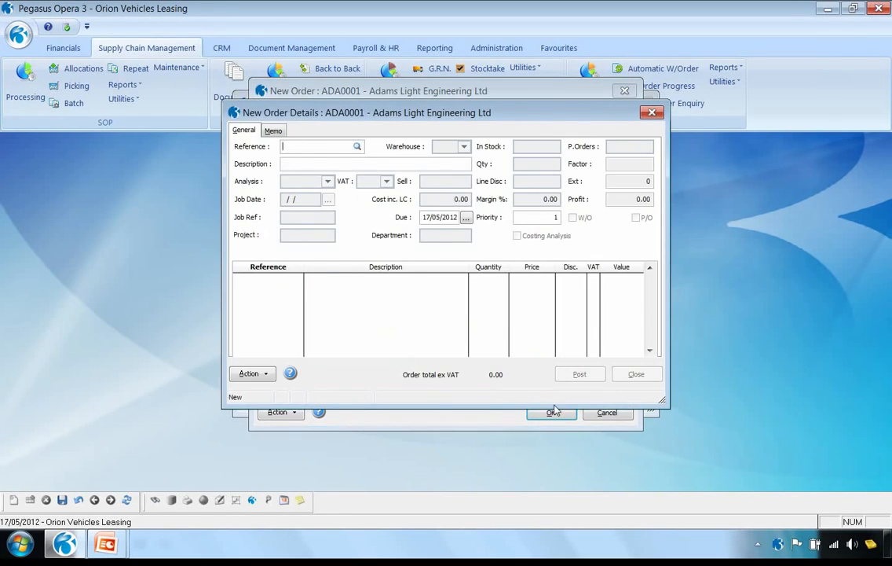
# Find the stock item with "CAR MAT", choose CMAT044 Car Mat - Small, and enter a quantity of 10
pyautogui.write('CAR MAT')
pyautogui.press('Tab')
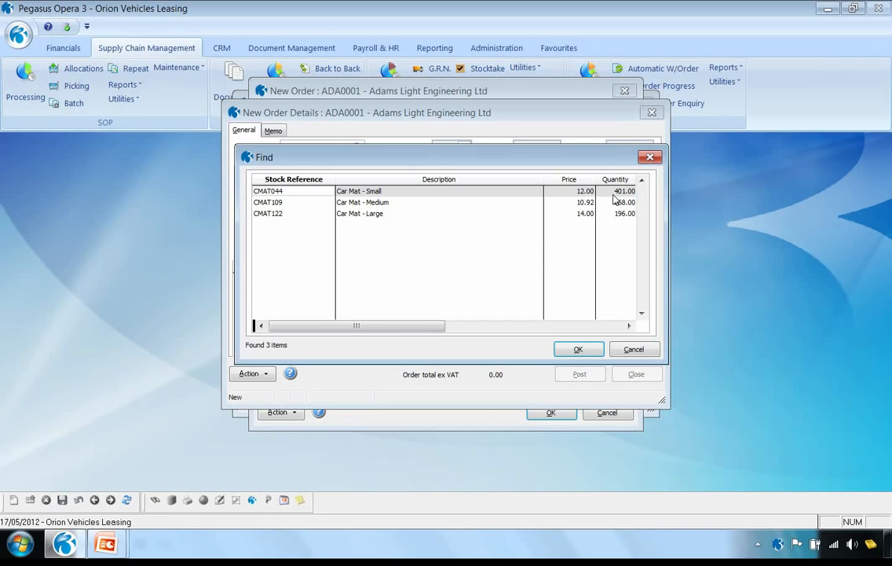
pyautogui.click(579, 348)
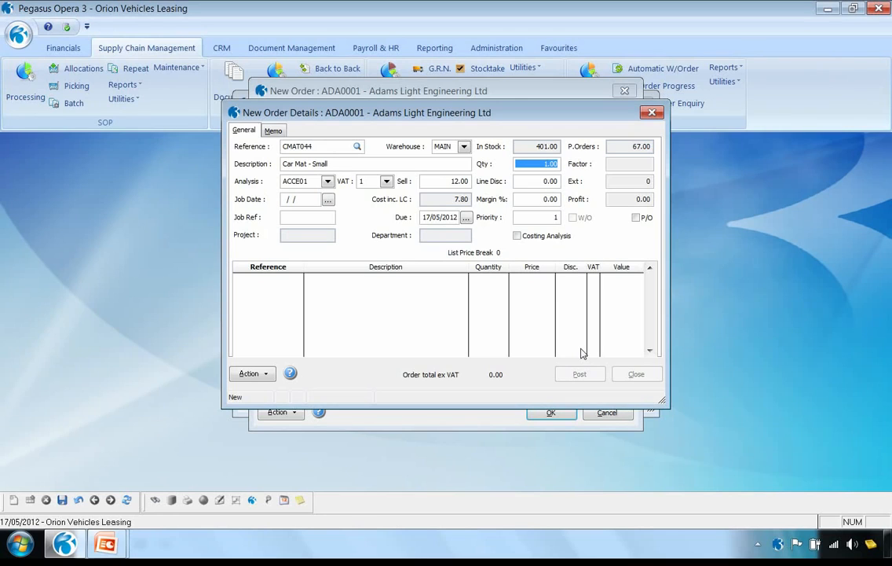
pyautogui.write('10')
pyautogui.press('Tab')
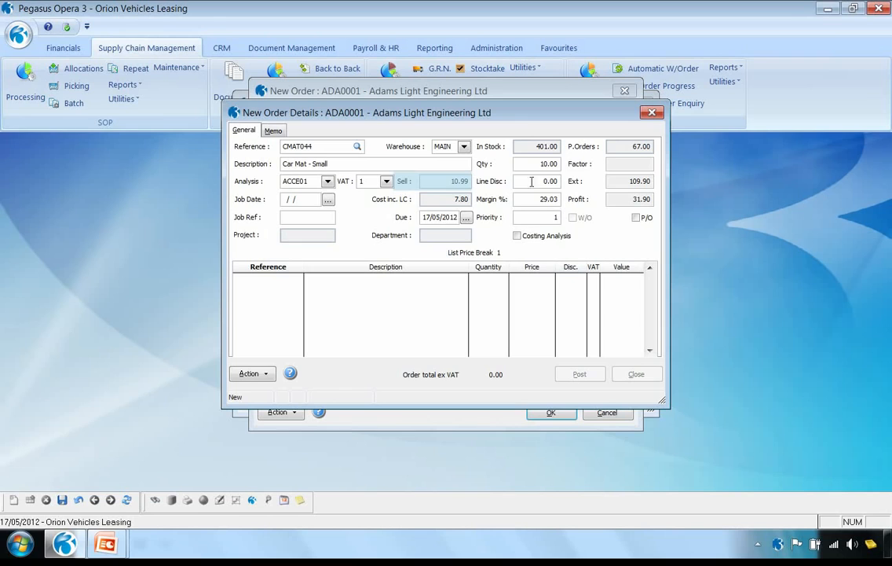
# Try quantities of 30 and 100 on the car mat line to compare the quantity-break prices
pyautogui.moveTo(535, 164); pyautogui.dragTo(578, 161)
pyautogui.write('30')
pyautogui.press('Tab')
pyautogui.moveTo(536, 164); pyautogui.dragTo(595, 167)
pyautogui.write('100')
pyautogui.press('Tab')
# Set the car mat line's quantity to 10 and save the line to the order
pyautogui.moveTo(547, 163); pyautogui.dragTo(597, 166)
pyautogui.write('10')
pyautogui.press('Tab')
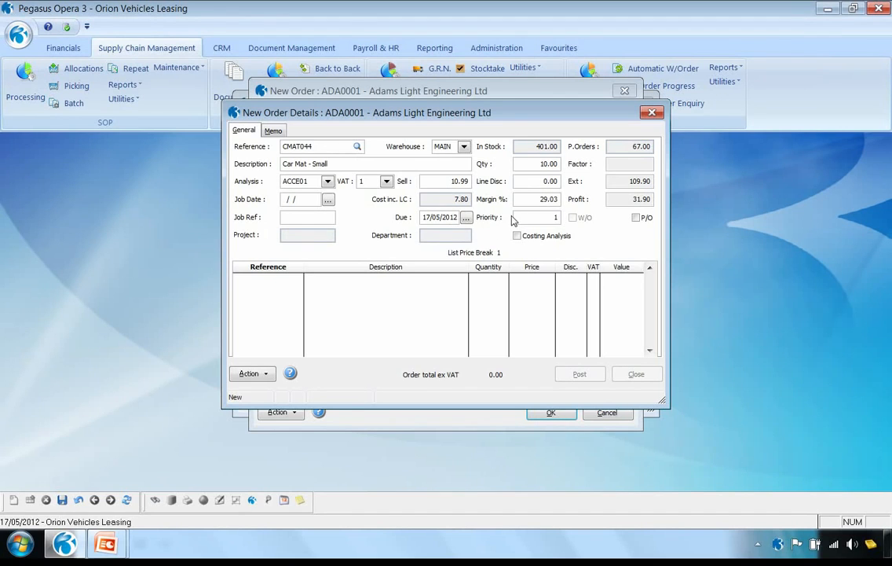
pyautogui.press('pagedown')
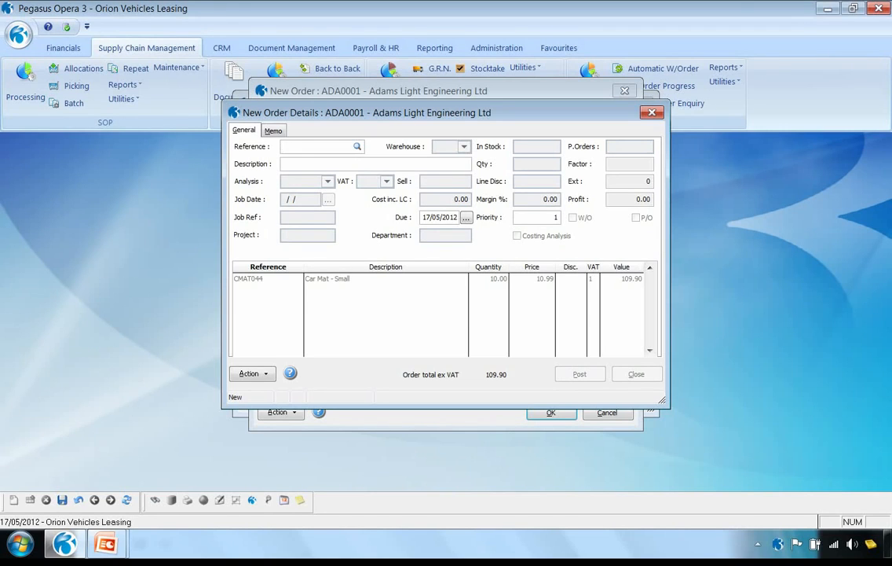
# Start a second order line with the TEXT_POSTAGE Royal Mail - Parcel Delivery item at a quantity of 1
pyautogui.write('T')
pyautogui.press('Return')
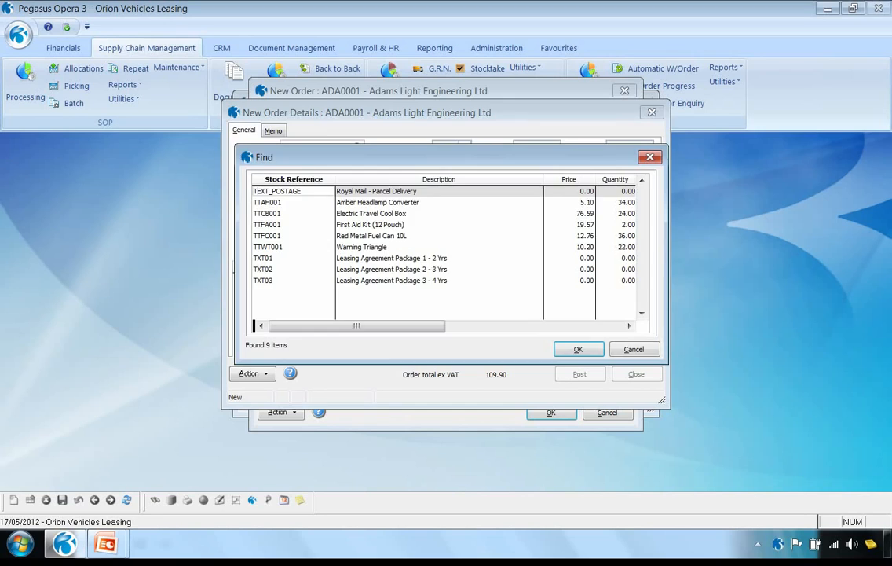
pyautogui.press('Return')
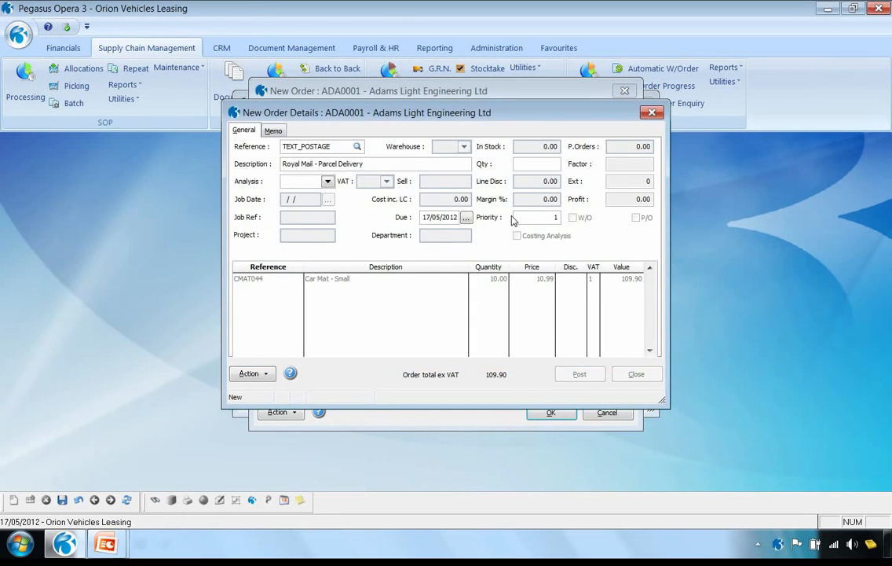
pyautogui.write('1')
pyautogui.press('Tab')
# Assign the SHIPPING analysis code and a selling price of 10.00 to the postage line, and save the line
pyautogui.click(327, 180)
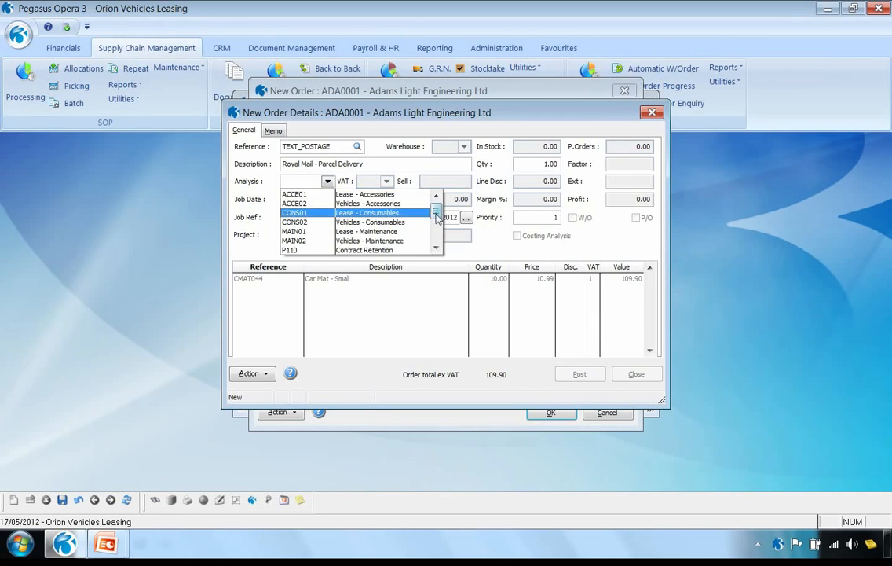
pyautogui.scroll(-2, 424, 220)
pyautogui.click(370, 251)
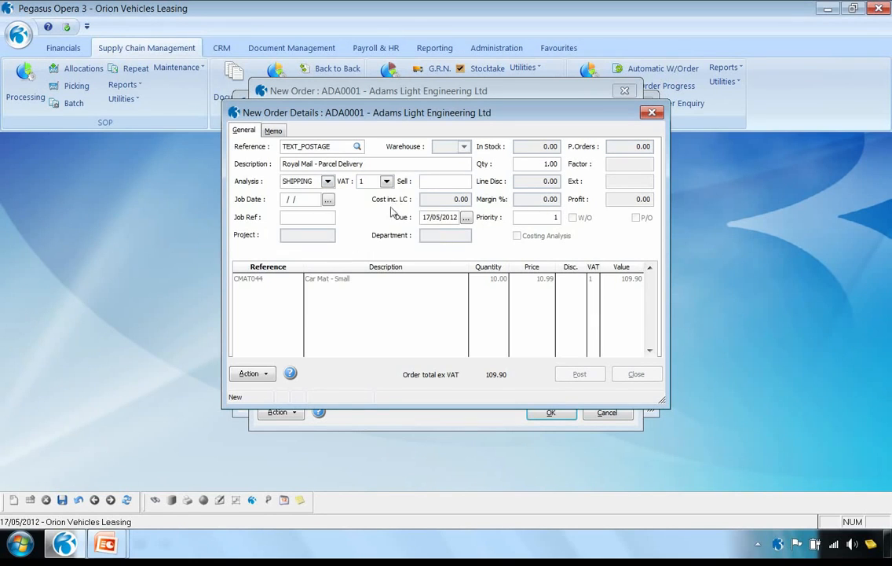
pyautogui.click(440, 183)
pyautogui.write('10')
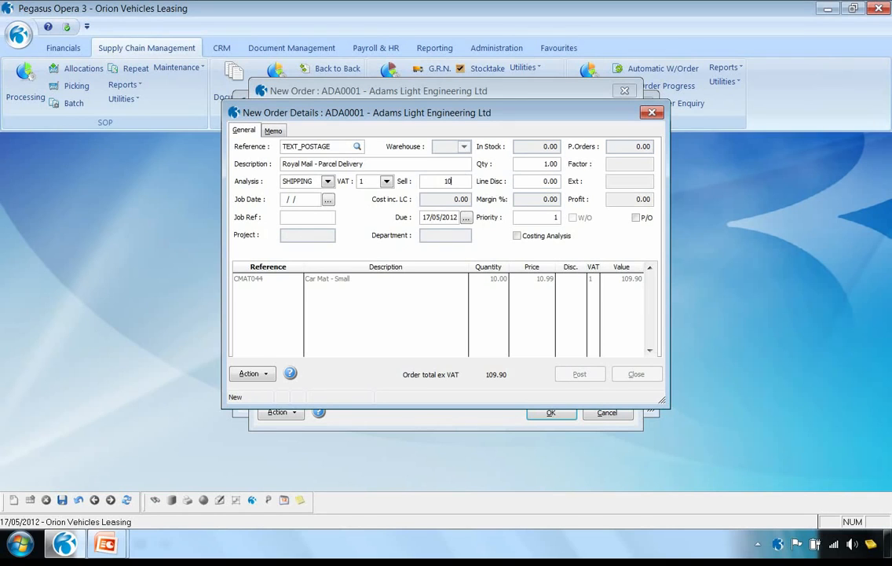
pyautogui.press('Tab')
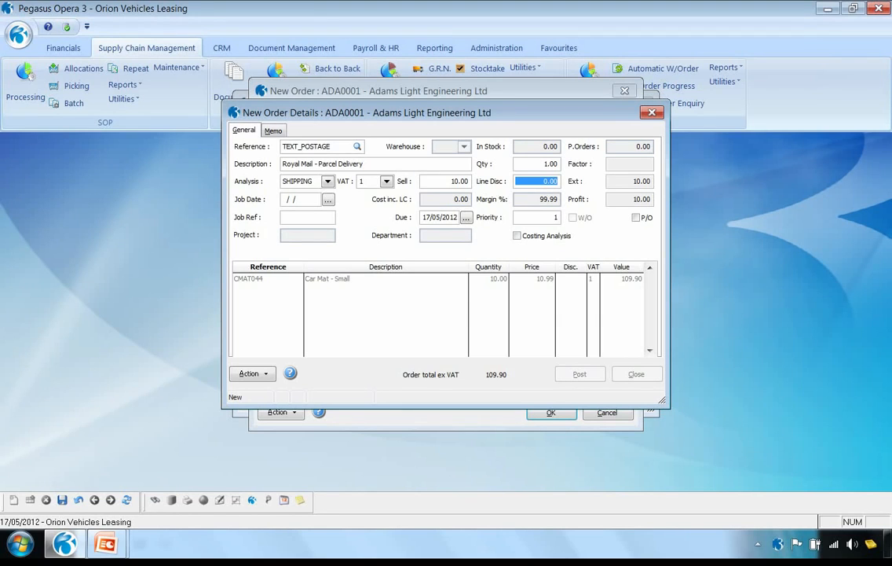
pyautogui.press('Return')
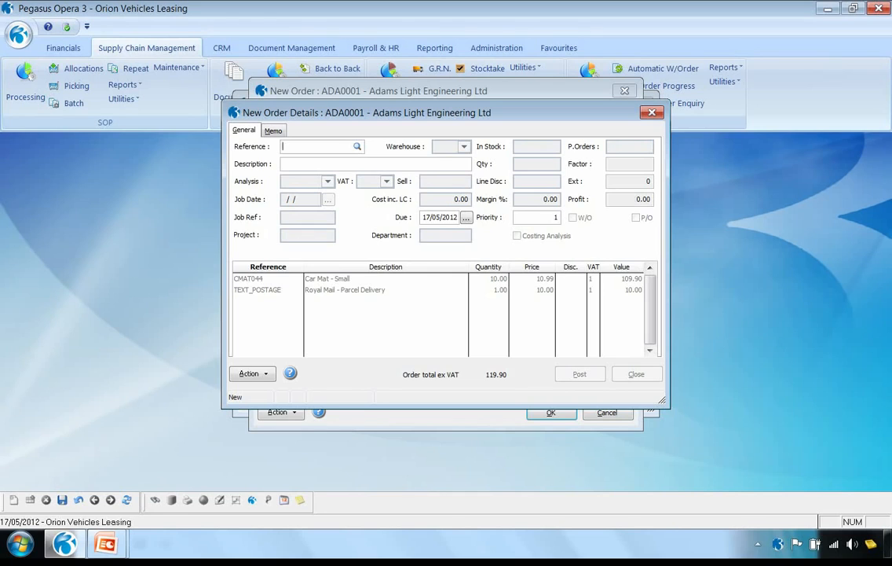
# Start a third order line without a stock reference, described as "Description only item - insurance", with a quantity of 1
pyautogui.click(284, 164)
pyautogui.write('Description only item - insurance')
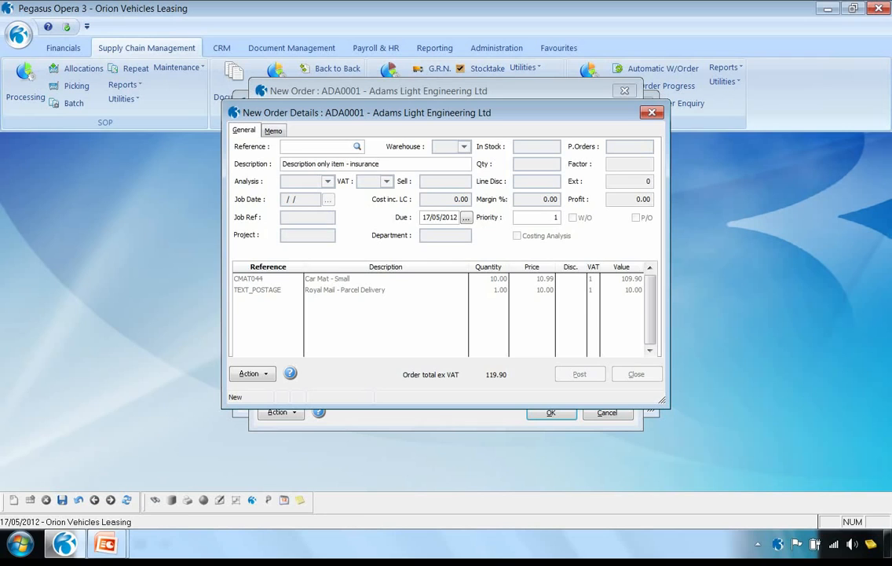
pyautogui.press('Tab')
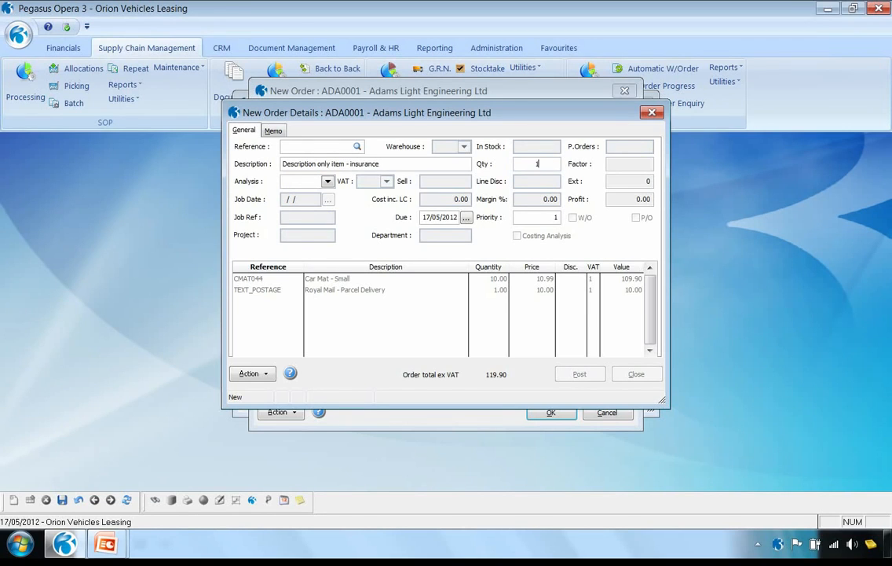
pyautogui.press('Tab')
# Assign the SHIPPING analysis code and a selling price of 20.00 to the insurance line, and save the line
pyautogui.click(327, 182)
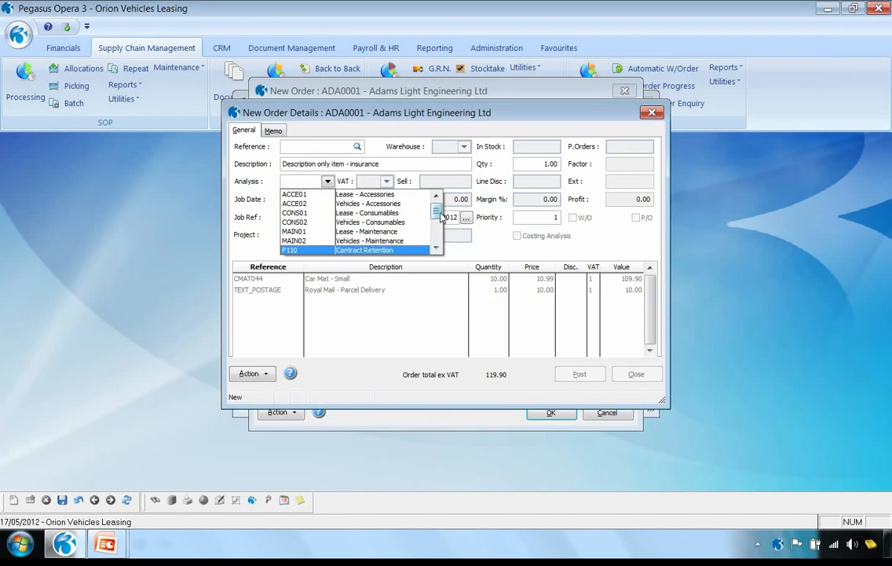
pyautogui.scroll(-3, 371, 250)
pyautogui.click(371, 250)
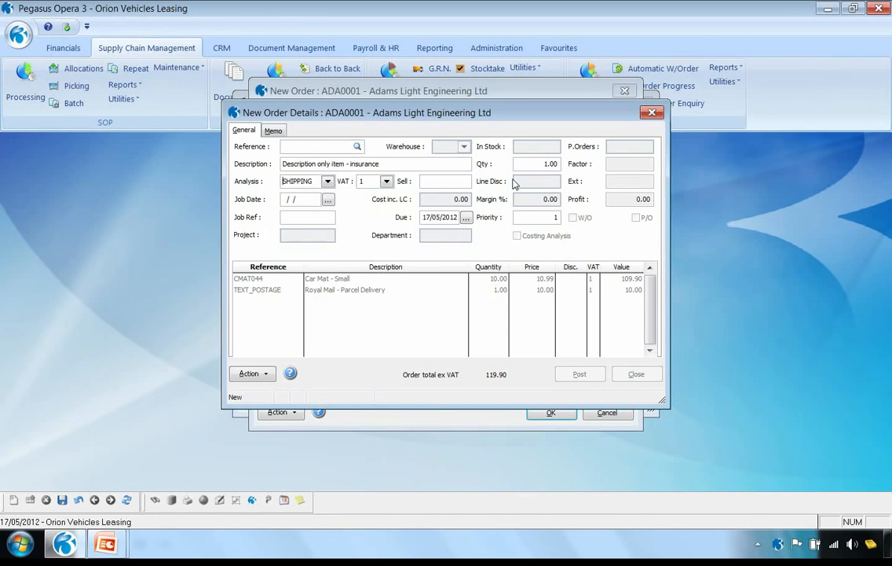
pyautogui.click(448, 181)
pyautogui.write('20')
pyautogui.press('Tab')
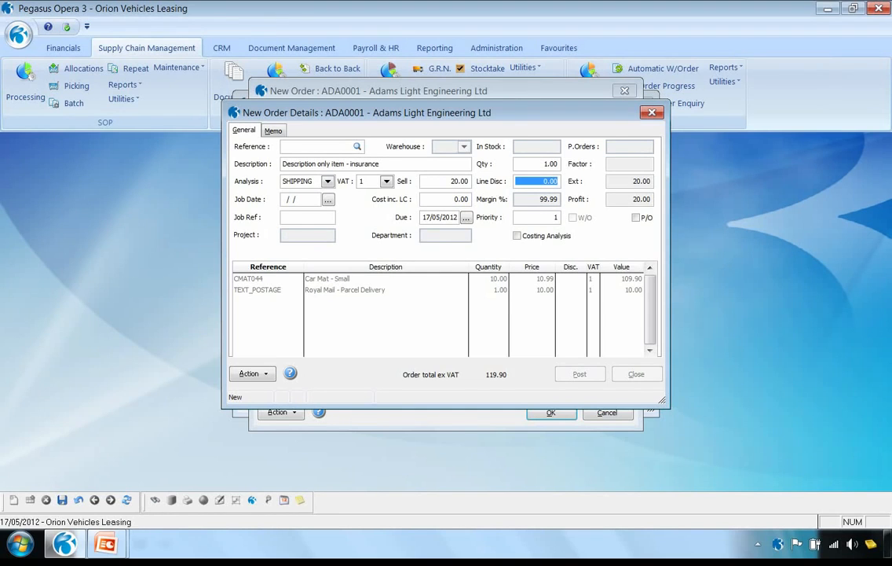
pyautogui.press('Return')
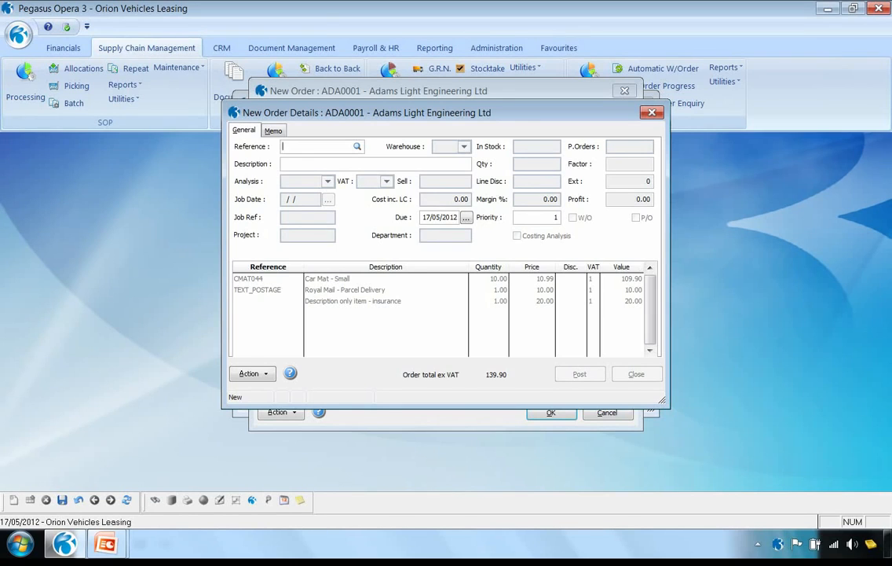
# Search the stock for STEREO and put RAD5877 Stereo Radio/CD Player/Sat Nav on a fourth order line
pyautogui.write('STEREO')
pyautogui.press('Return')
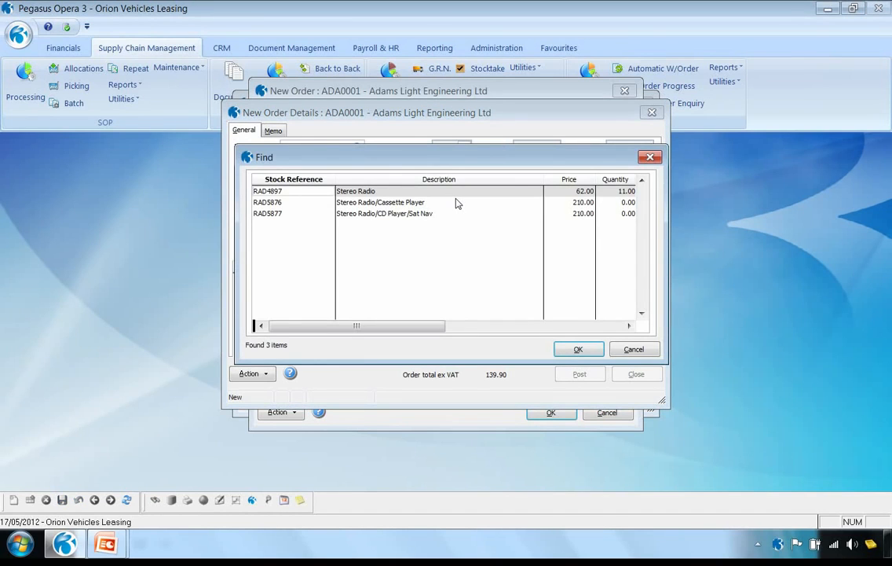
pyautogui.click(368, 216)
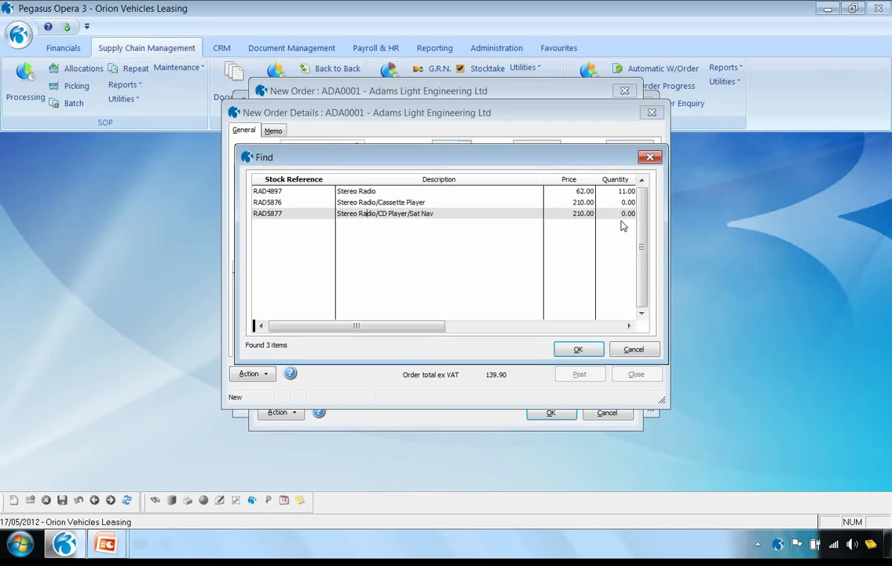
pyautogui.click(576, 349)
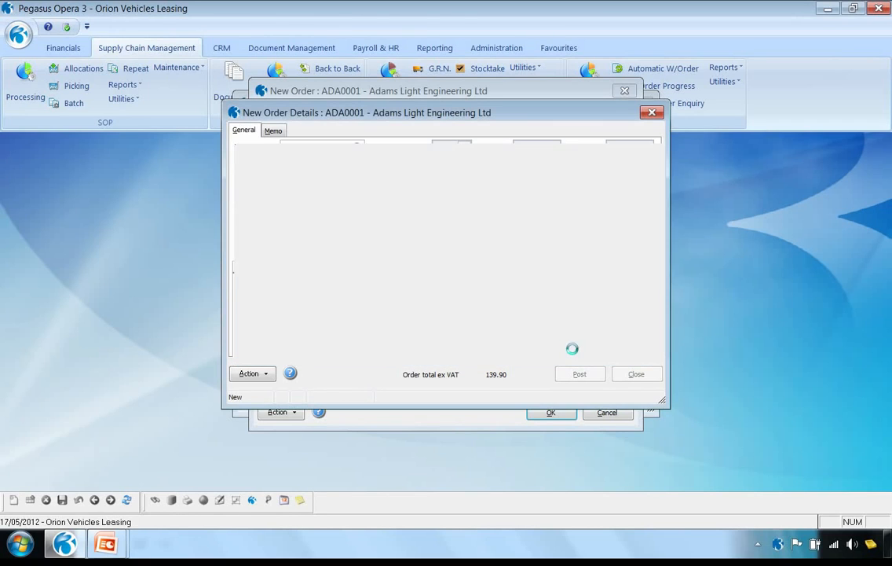
# Proceed with a quantity of 1 on the stereo line despite insufficient free stock, flag it for a purchase order and save it
pyautogui.press('Tab')
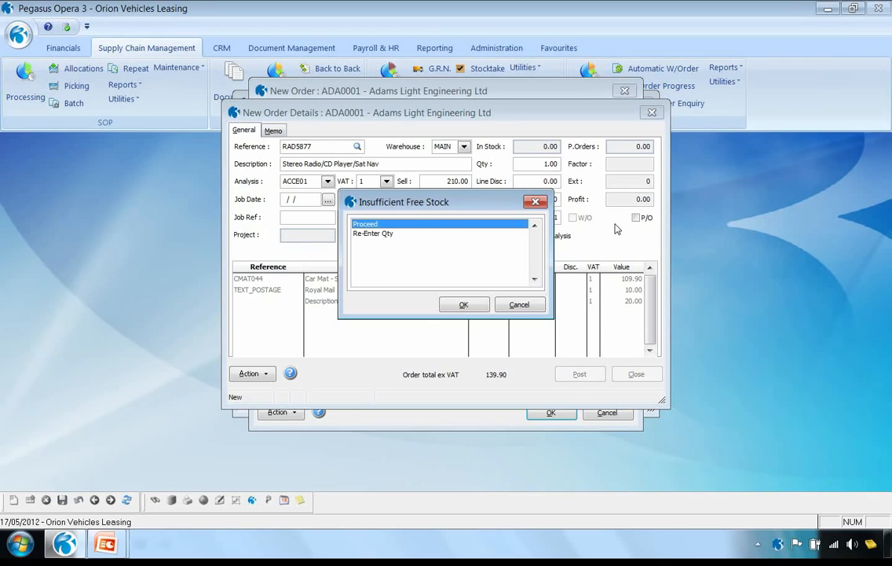
pyautogui.press('Return')
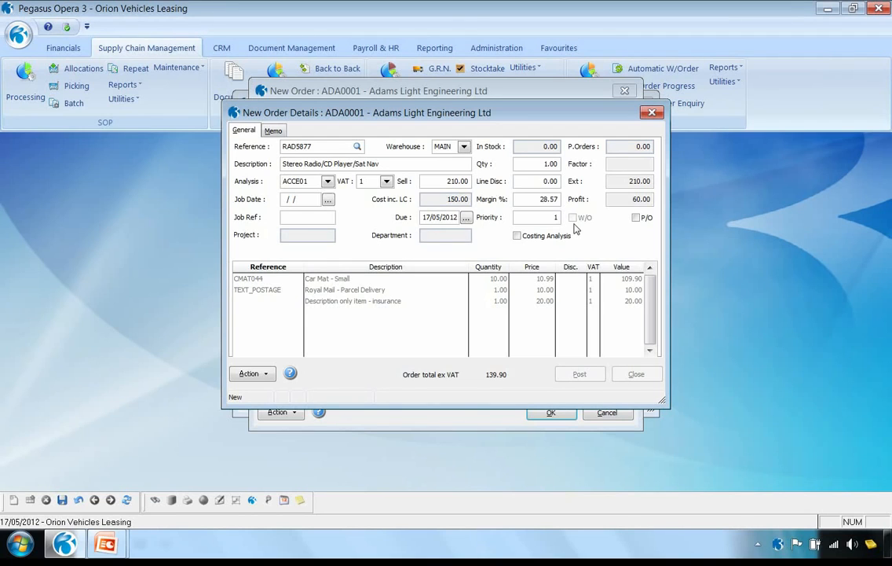
pyautogui.click(637, 219)
pyautogui.click(62, 500)
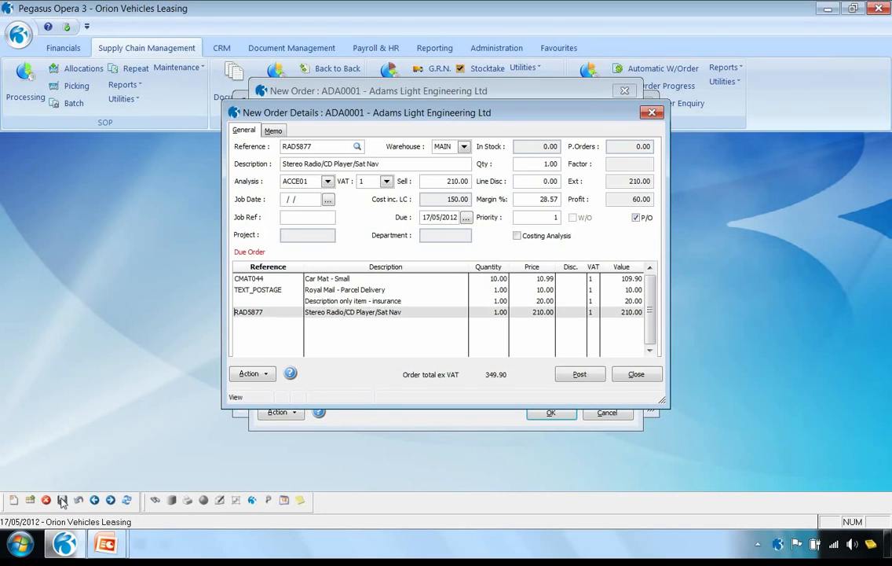
# Post the sales order and preview its printout, then decline the document capture and close the customer's sales order processing
pyautogui.click(580, 375)
pyautogui.click(484, 326)
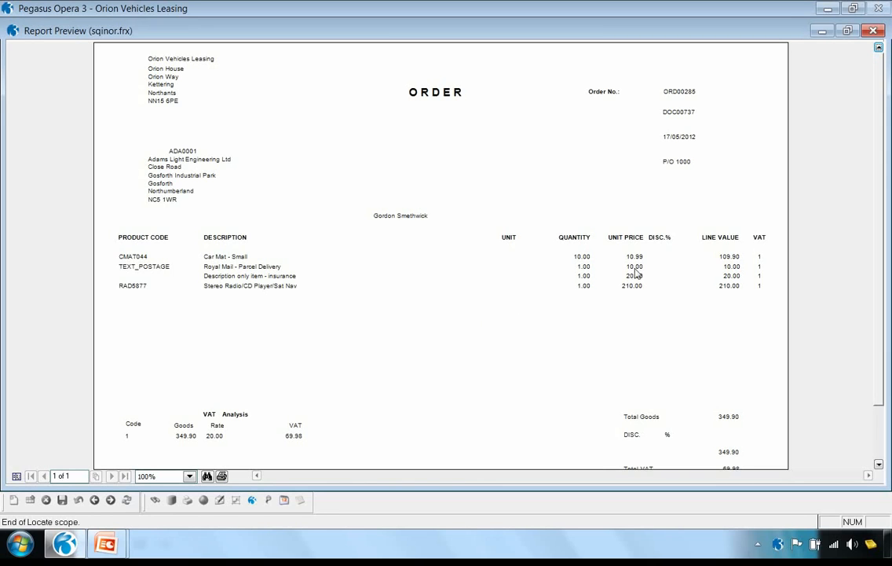
pyautogui.click(875, 31)
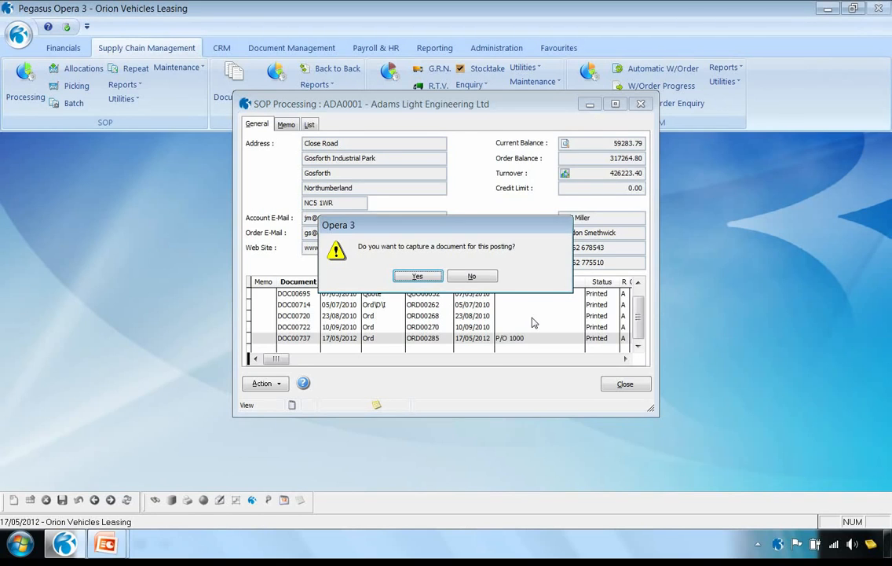
pyautogui.click(474, 277)
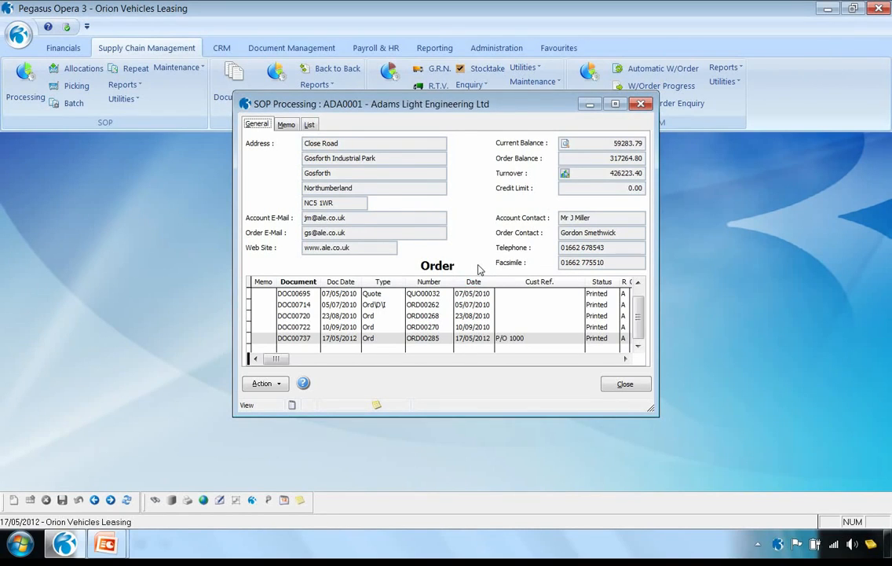
pyautogui.click(626, 385)
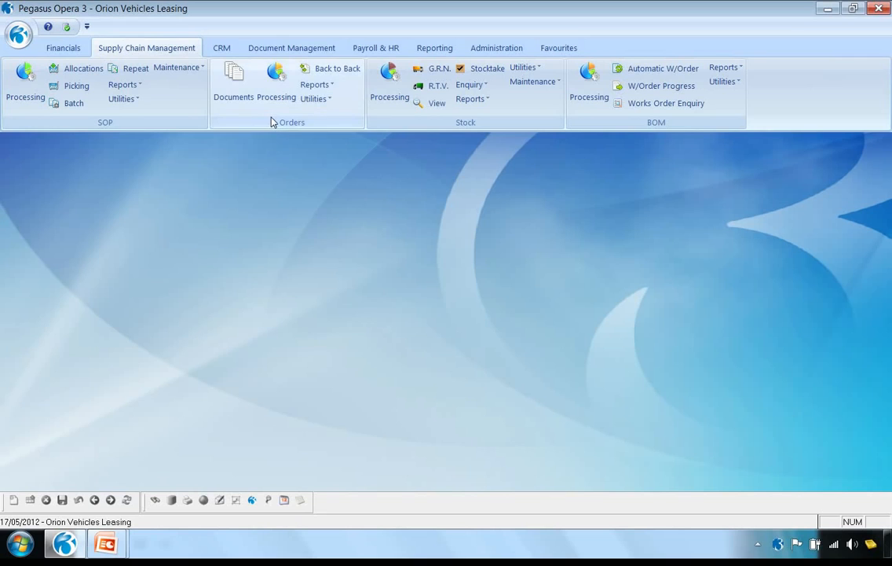
# Run Back to Back purchase ordering for Adams Light Engineering Ltd only and progress the proposed David Corne Company order
pyautogui.click(334, 74)
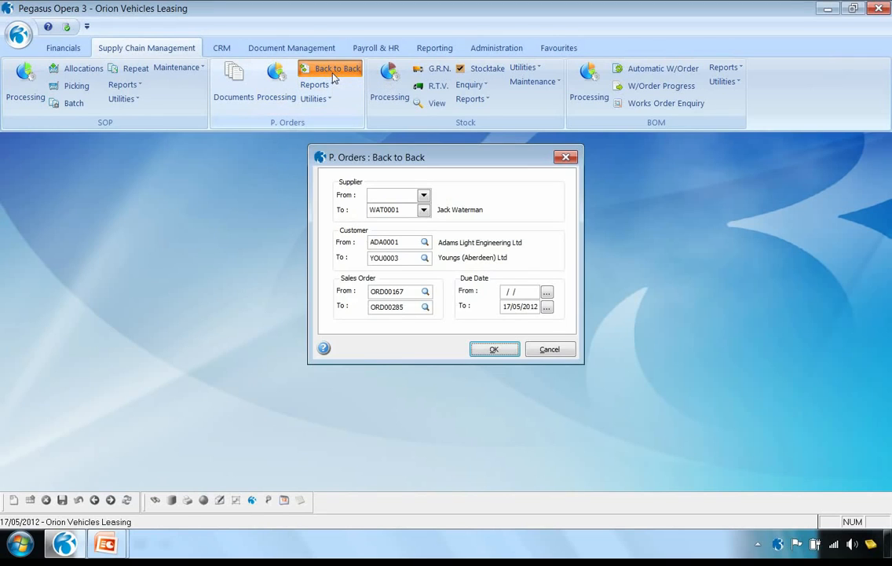
pyautogui.moveTo(407, 259); pyautogui.dragTo(309, 263)
pyautogui.write('ADA')
pyautogui.press('Tab')
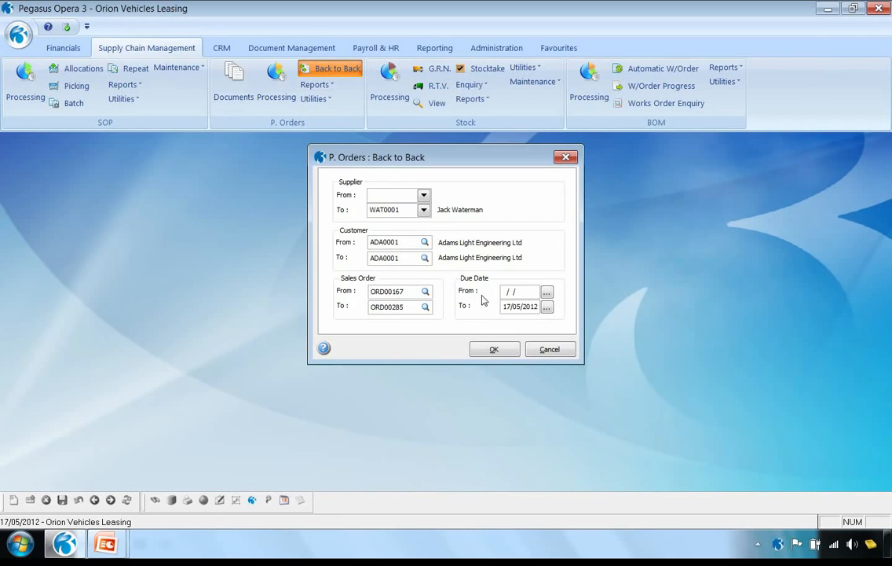
pyautogui.click(495, 351)
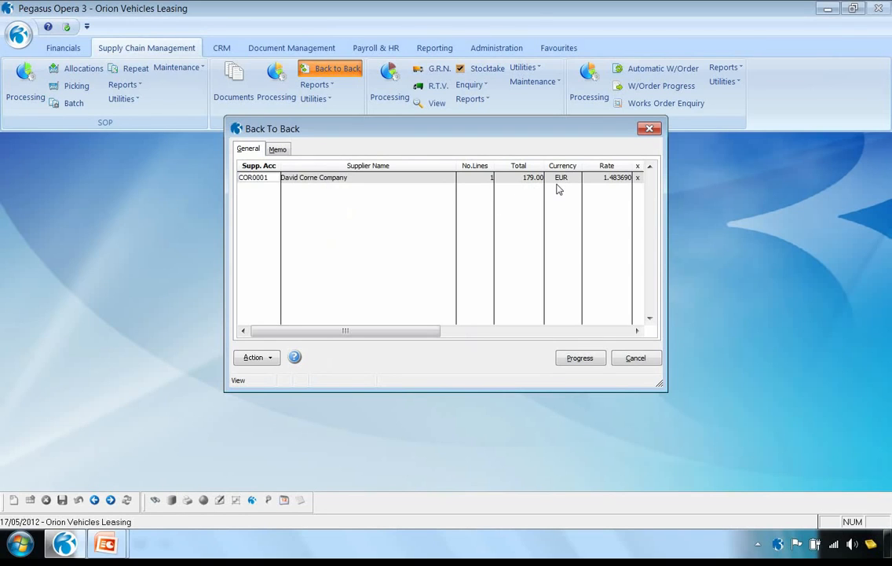
pyautogui.click(580, 358)
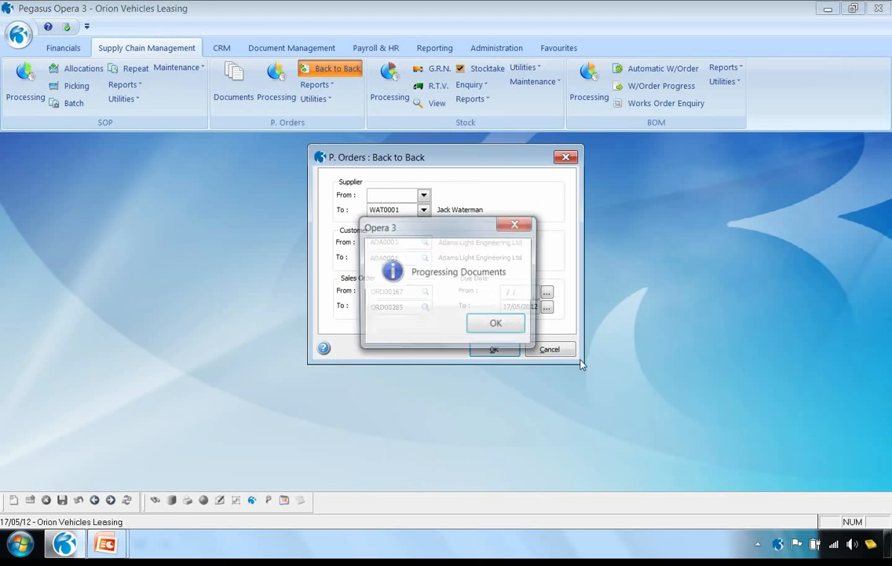
pyautogui.click(483, 326)
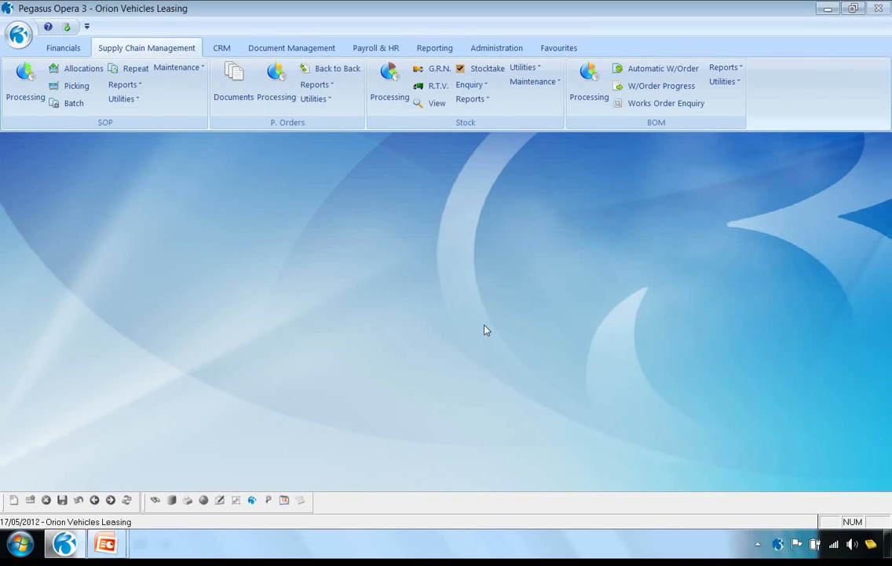
# Open the purchase order documents of David Corne Company and run Optimise on the supplier's documents
pyautogui.click(234, 80)
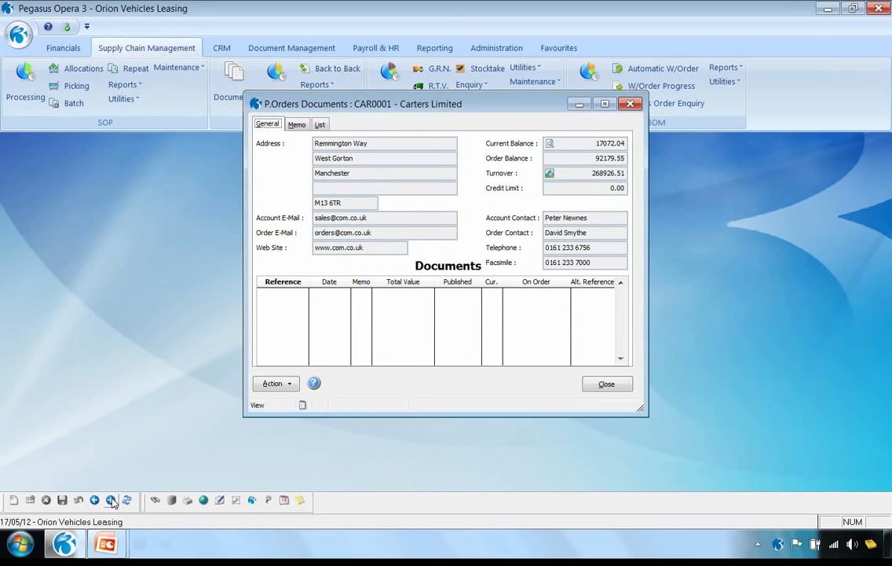
pyautogui.click(111, 501)
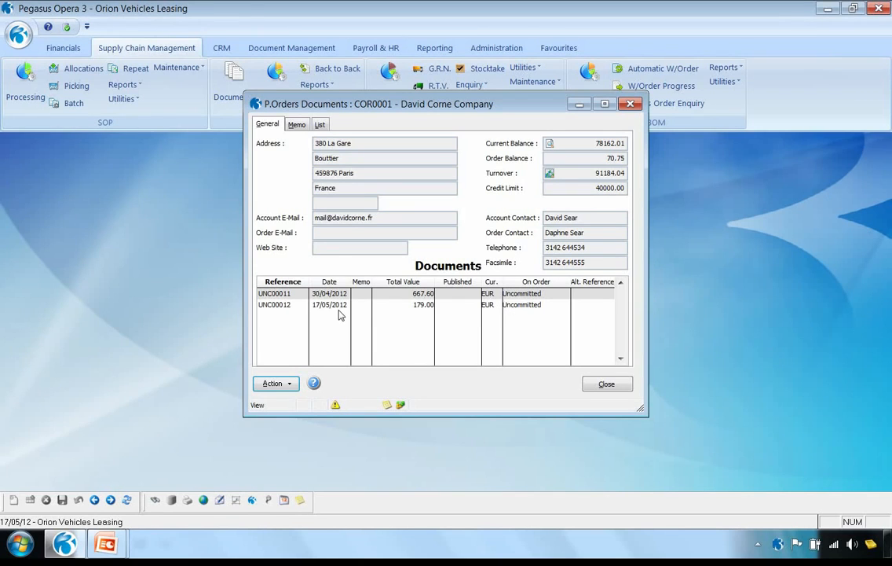
pyautogui.click(279, 386)
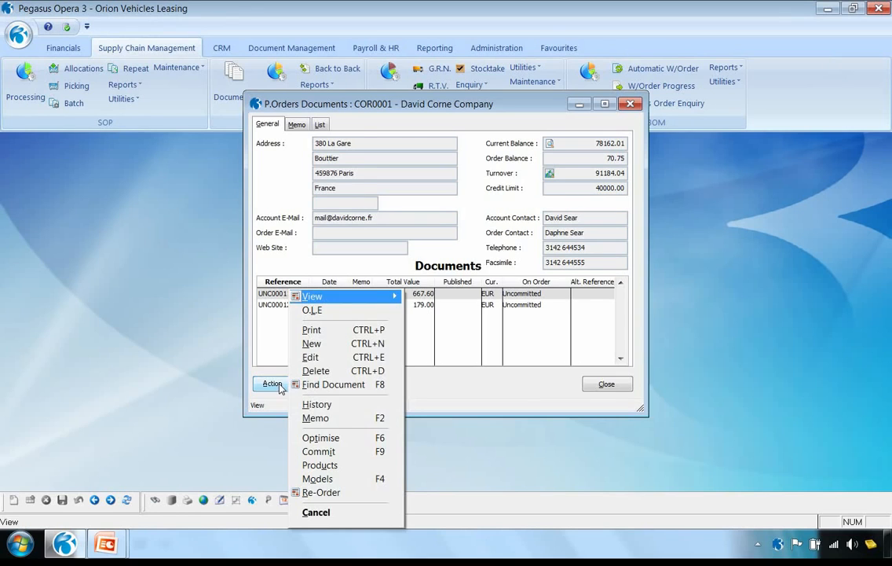
pyautogui.click(320, 441)
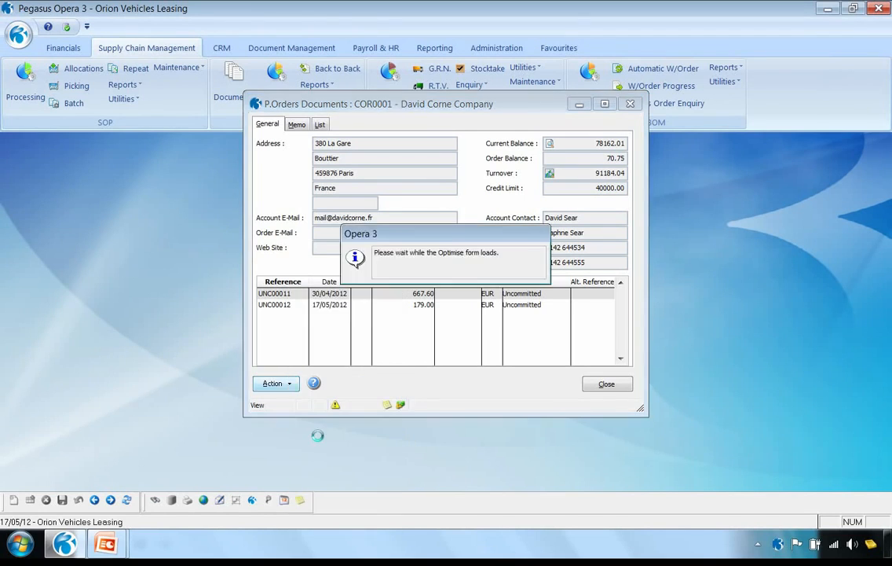
pyautogui.click(461, 304)
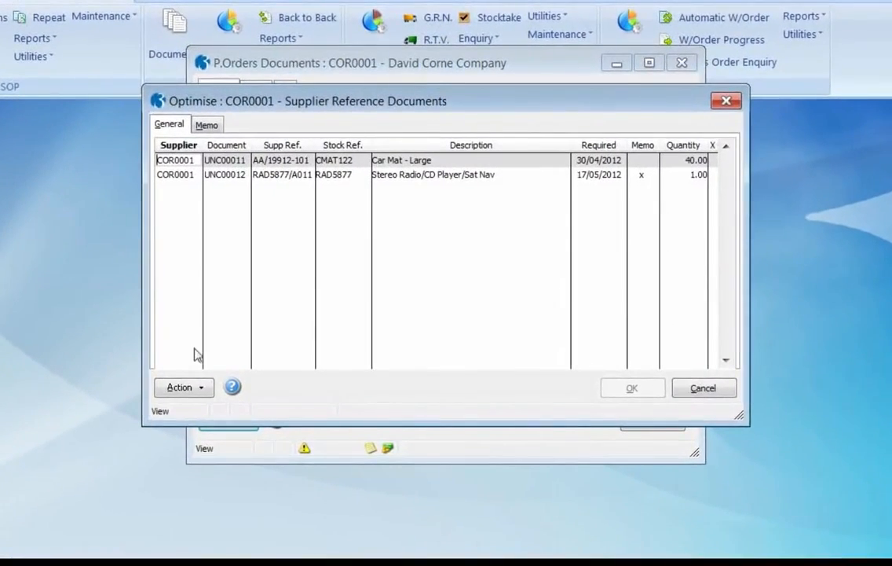
# Query the vendor rating, lead time and cost price comparison for the Car Mat - Large line
pyautogui.click(199, 390)
pyautogui.click(226, 401)
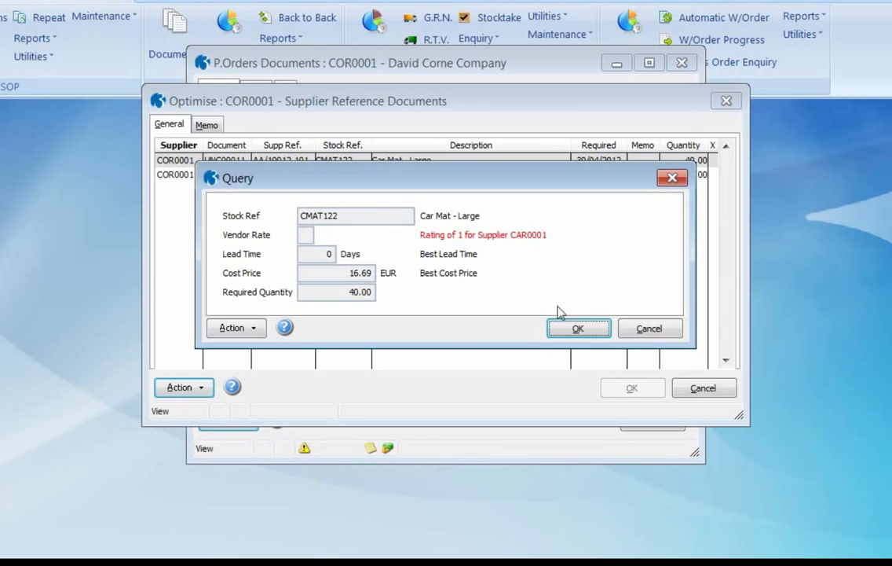
pyautogui.click(632, 331)
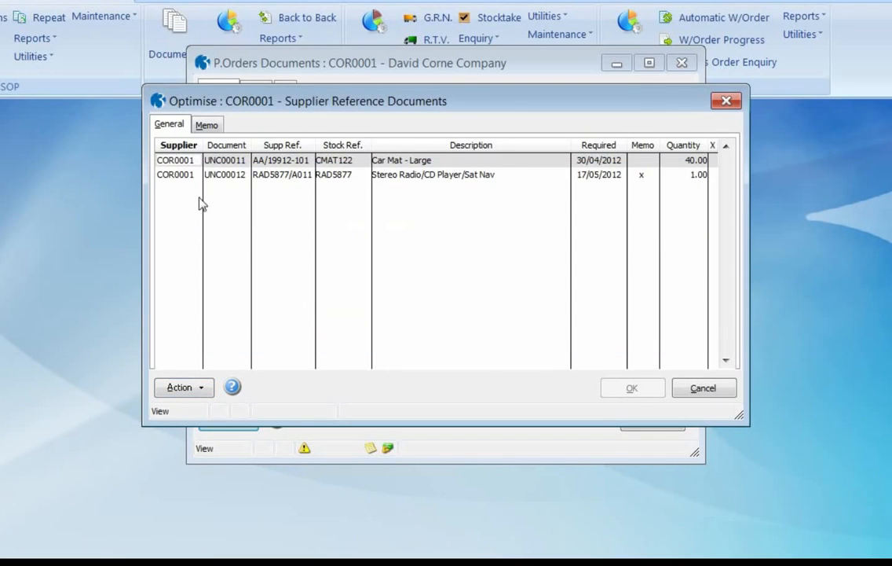
# Query the supplier comparison for the Stereo Radio/CD Player/Sat Nav line, and leave Optimise without changes
pyautogui.click(179, 183)
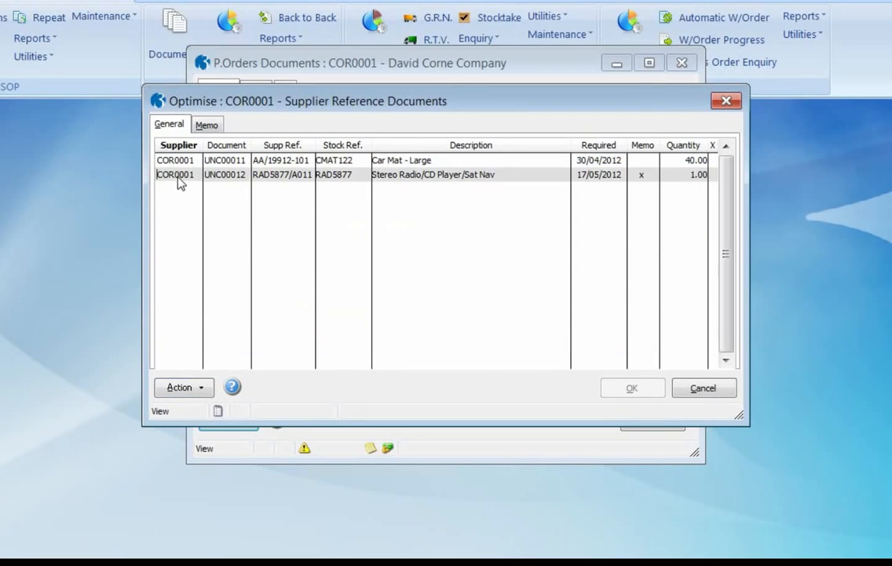
pyautogui.click(195, 388)
pyautogui.click(233, 401)
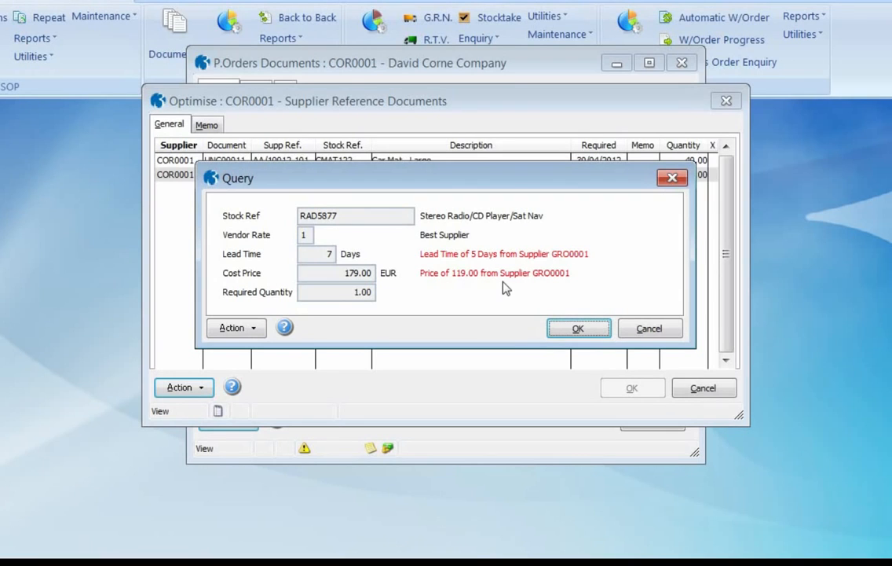
pyautogui.click(578, 330)
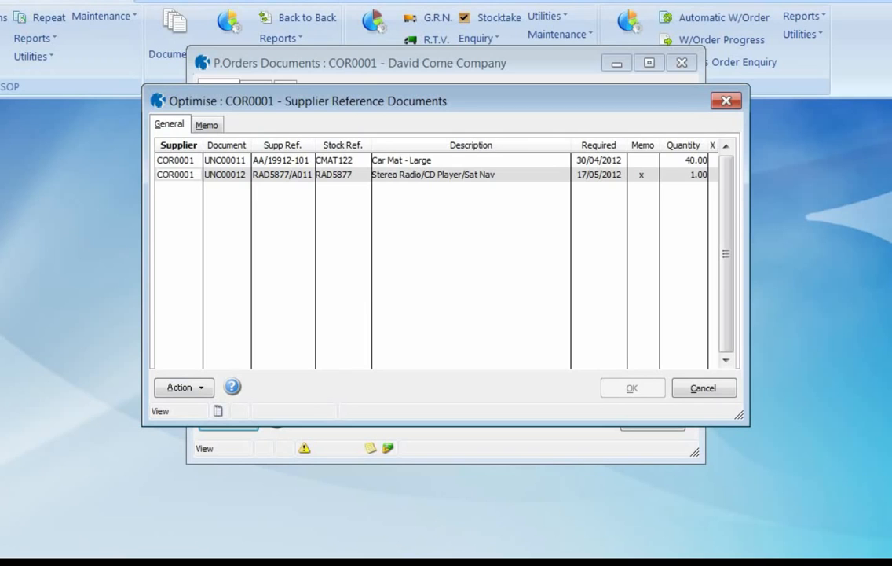
pyautogui.click(704, 392)
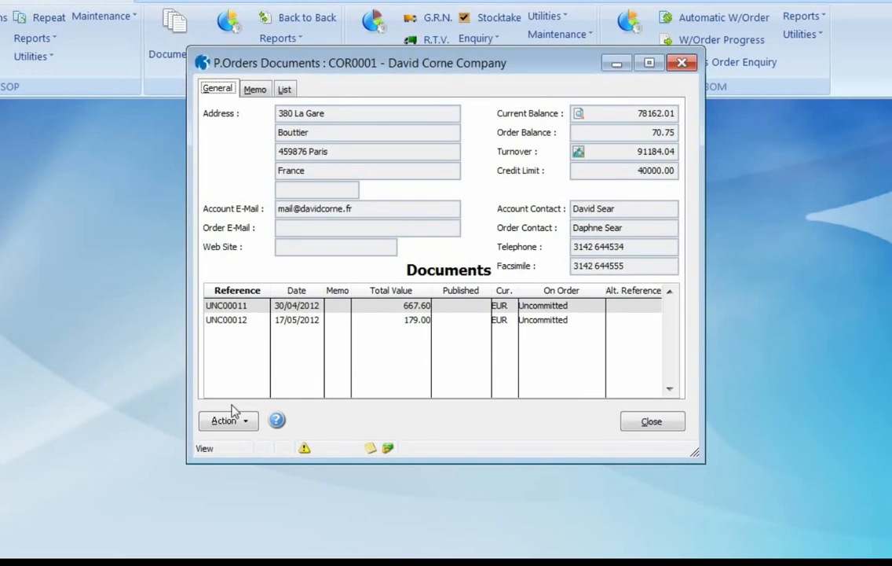
# Commit the uncommitted document dated 17/05/2012 for David Corne Company, publishing it as a PDF file named 1 and accepting the credit limit notice
pyautogui.click(230, 322)
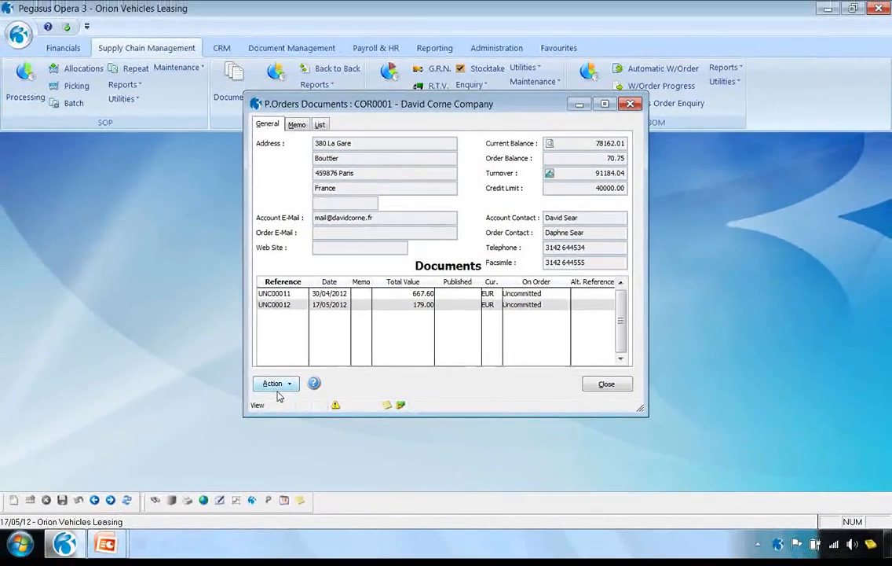
pyautogui.click(276, 384)
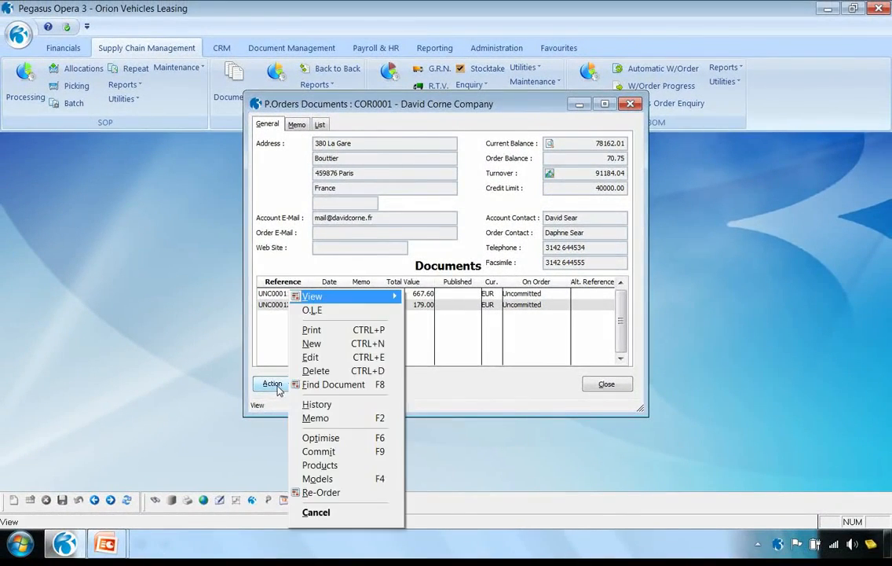
pyautogui.click(319, 451)
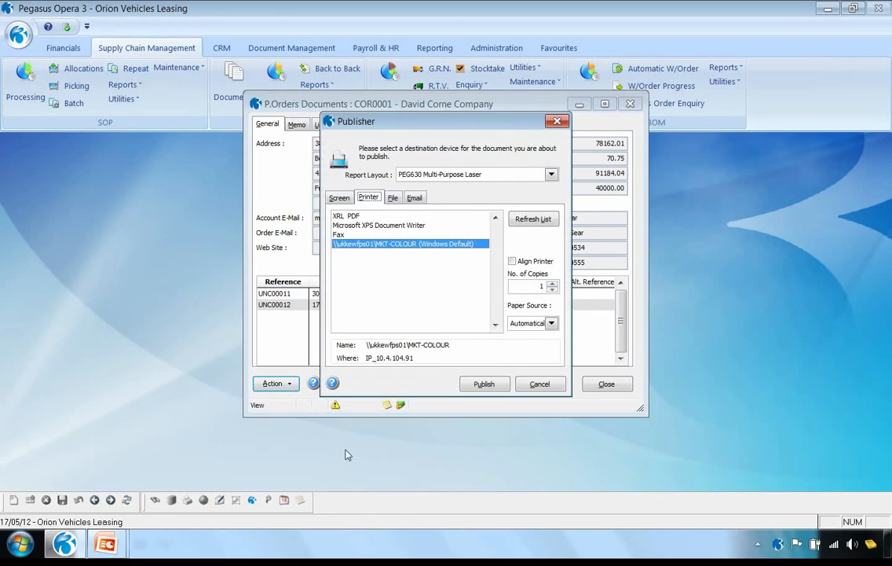
pyautogui.click(393, 198)
pyautogui.write('1')
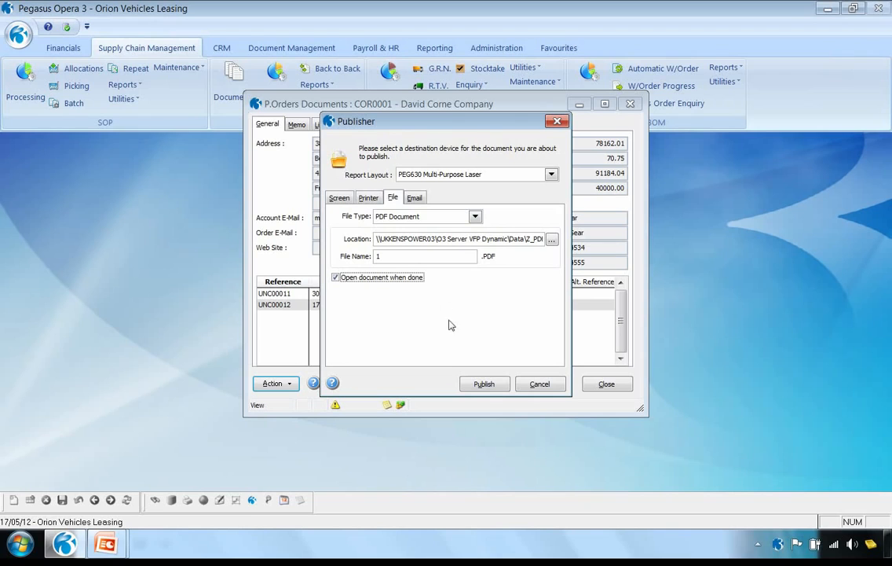
pyautogui.click(484, 384)
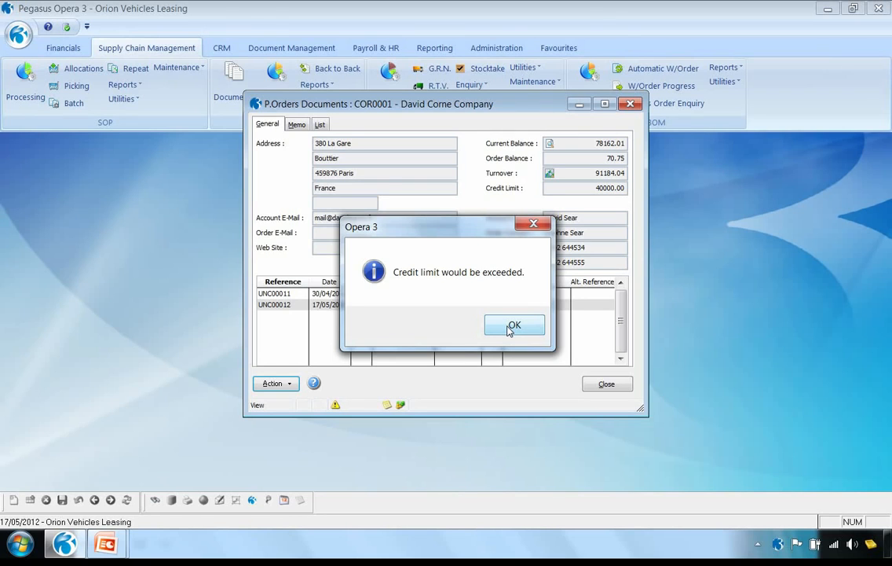
pyautogui.click(510, 328)
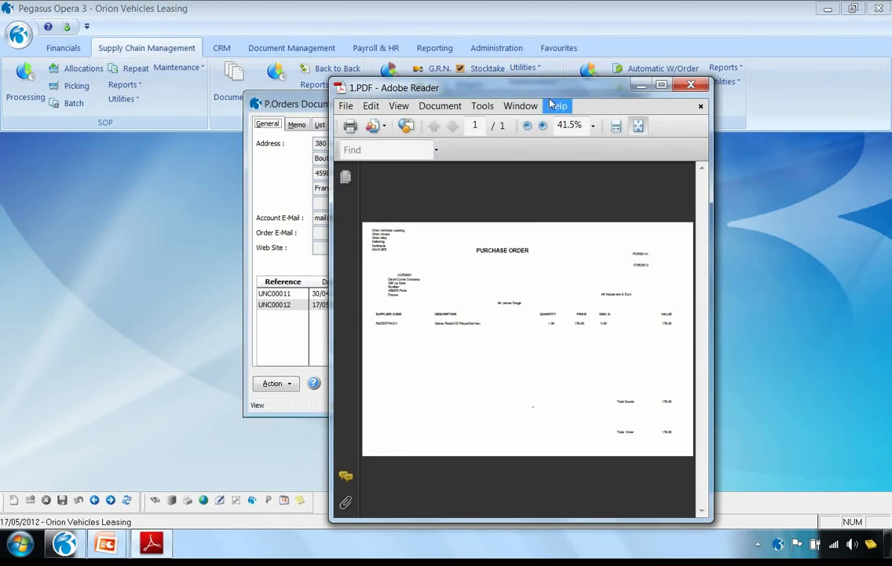
# Examine the published purchase order PDF at full size, close it, acknowledge the created order and leave the purchase order documents
pyautogui.doubleClick(492, 85)
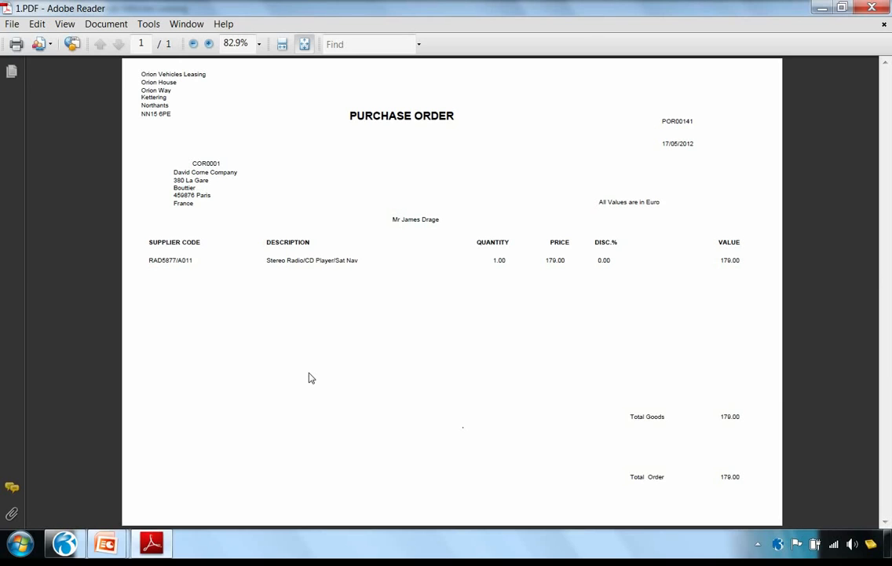
pyautogui.click(878, 9)
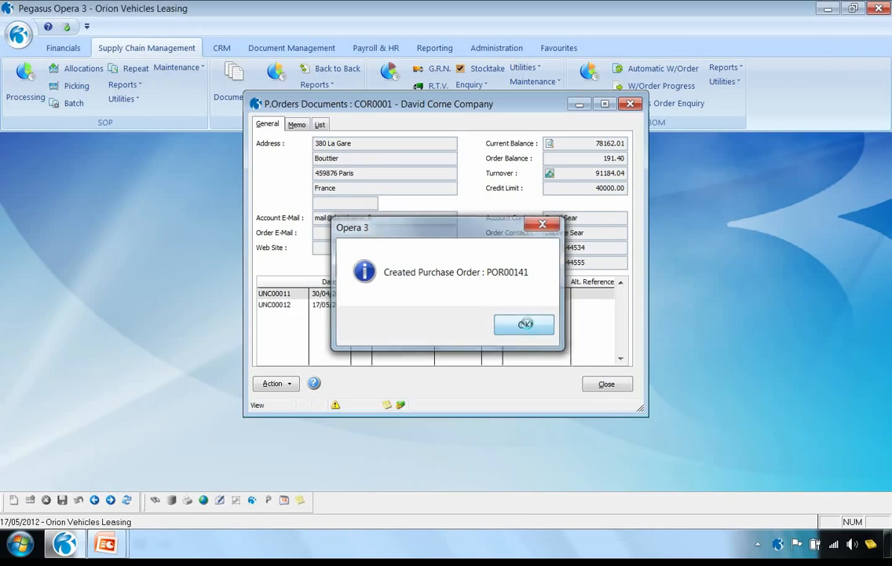
pyautogui.click(525, 326)
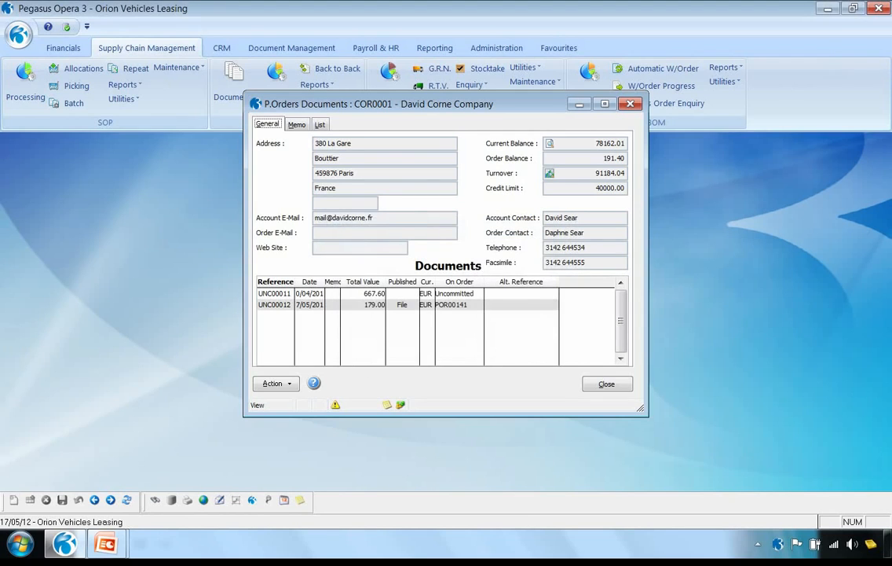
pyautogui.click(603, 383)
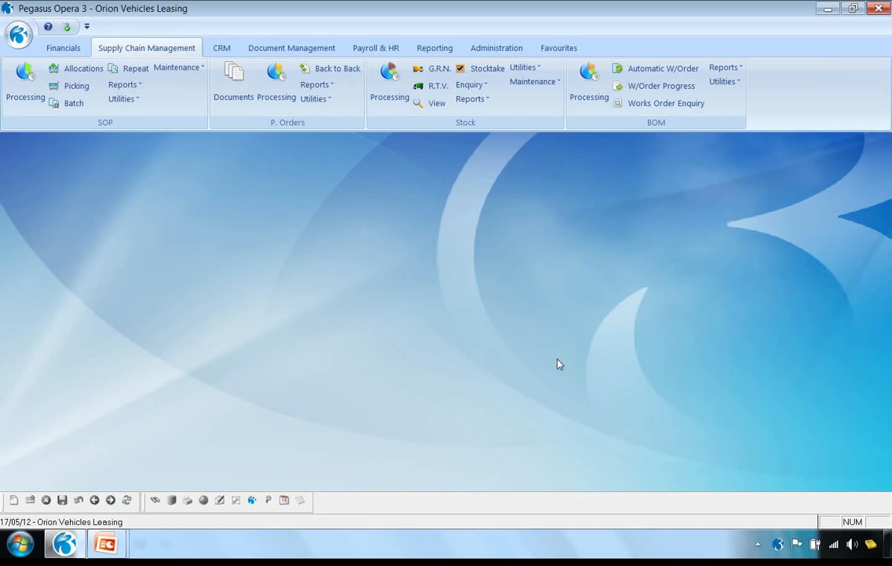
# Open purchase order processing for David Corne Company and start a goods receipt
pyautogui.click(276, 86)
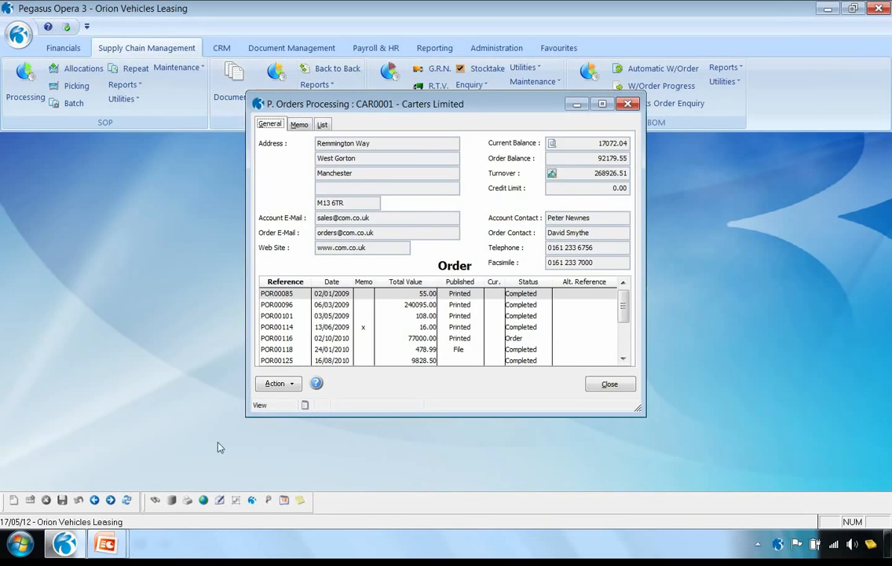
pyautogui.click(110, 500)
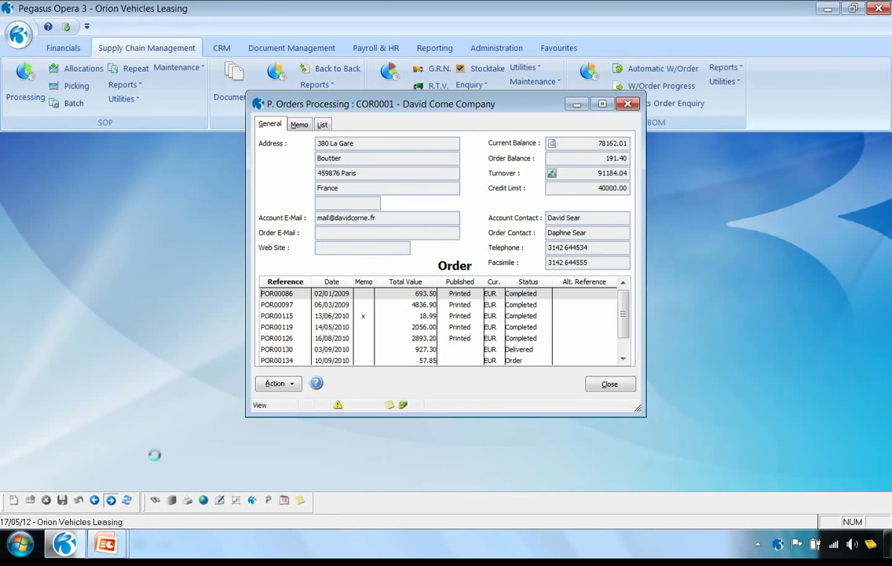
pyautogui.click(289, 386)
pyautogui.click(327, 432)
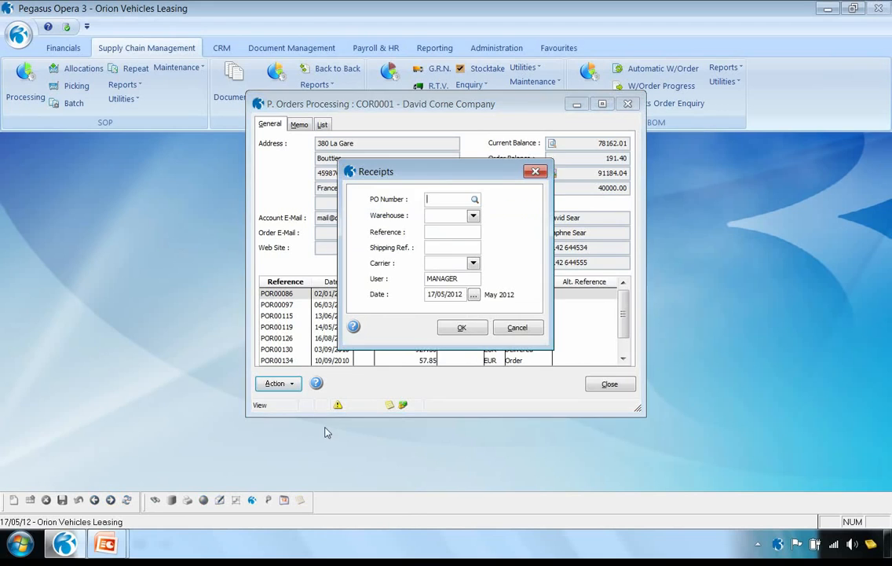
# Select the newly committed purchase order for the receipt, with delivery reference DN1000 and shipping reference SR1000
pyautogui.press('Tab')
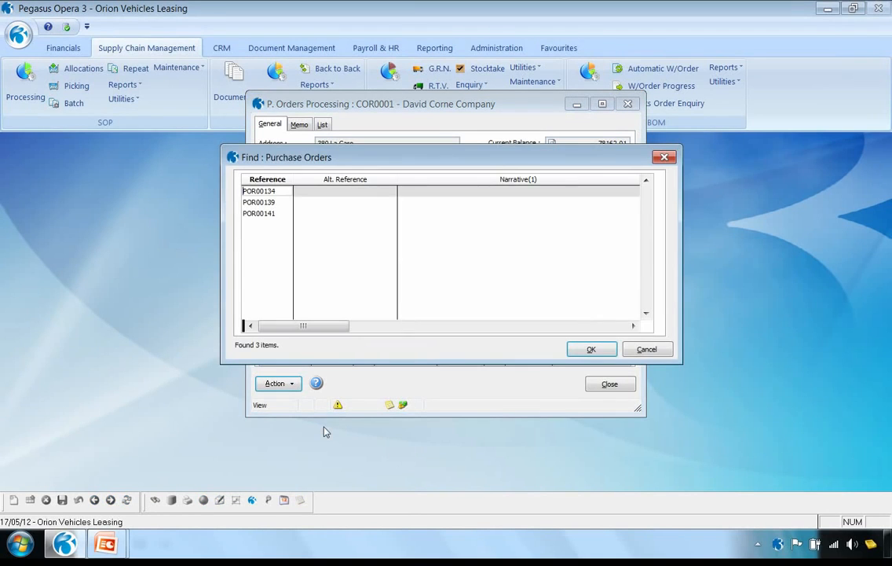
pyautogui.click(259, 214)
pyautogui.click(582, 348)
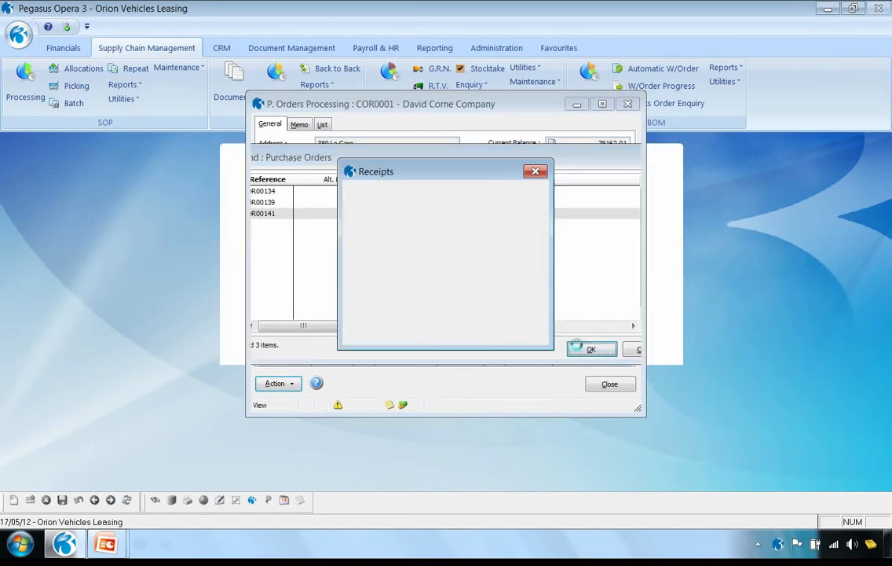
pyautogui.write('DN1000')
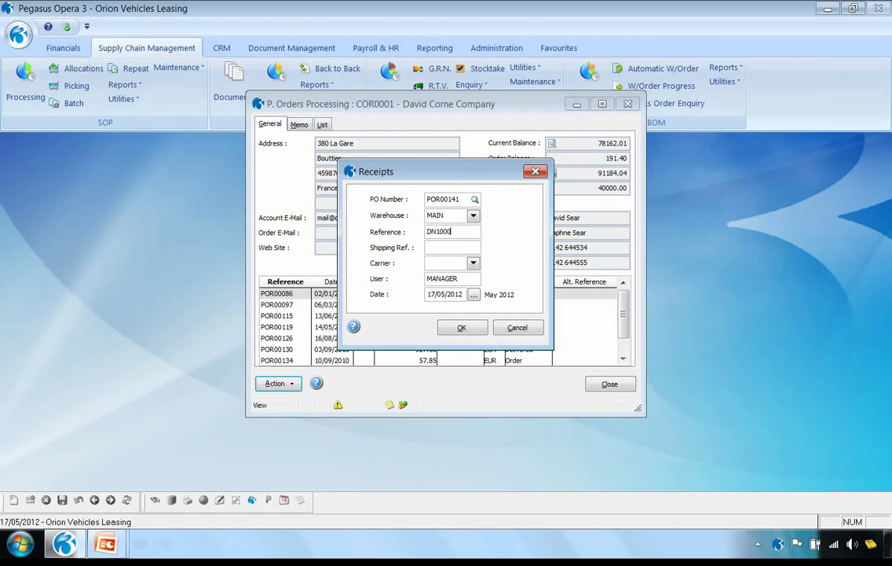
pyautogui.write('SR1000')
pyautogui.click(463, 328)
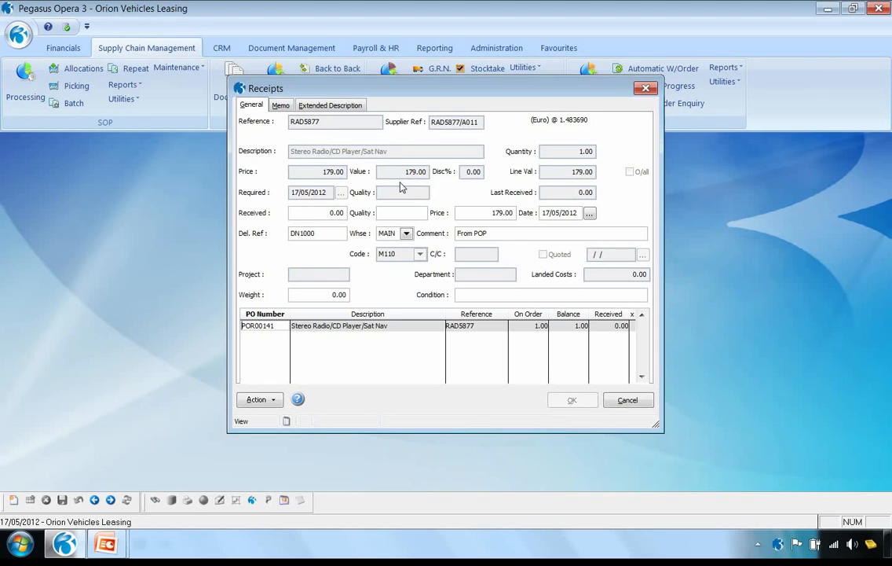
# Record 1 received with quality Fine on the Stereo Radio/CD Player/Sat Nav line and save the line
pyautogui.click(328, 212)
pyautogui.write('1')
pyautogui.press('Tab')
pyautogui.write('Fine')
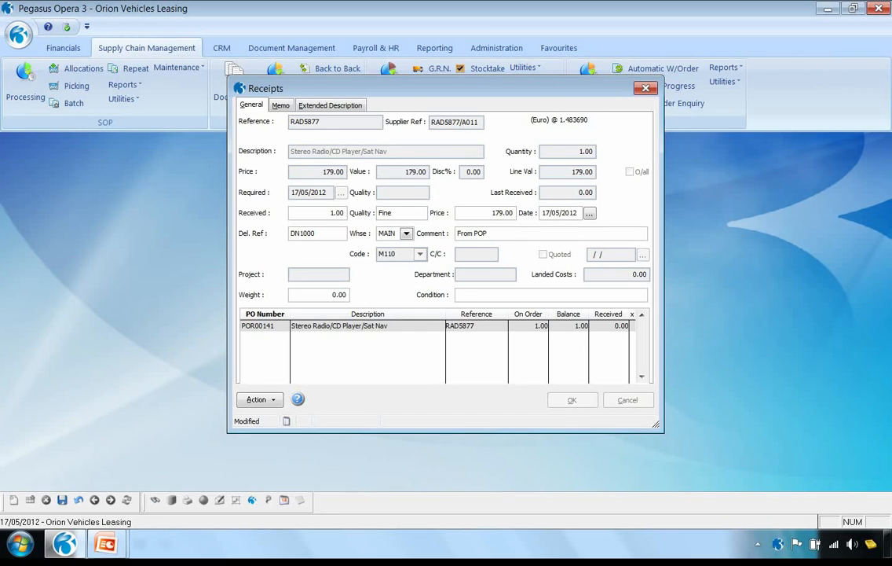
pyautogui.click(63, 500)
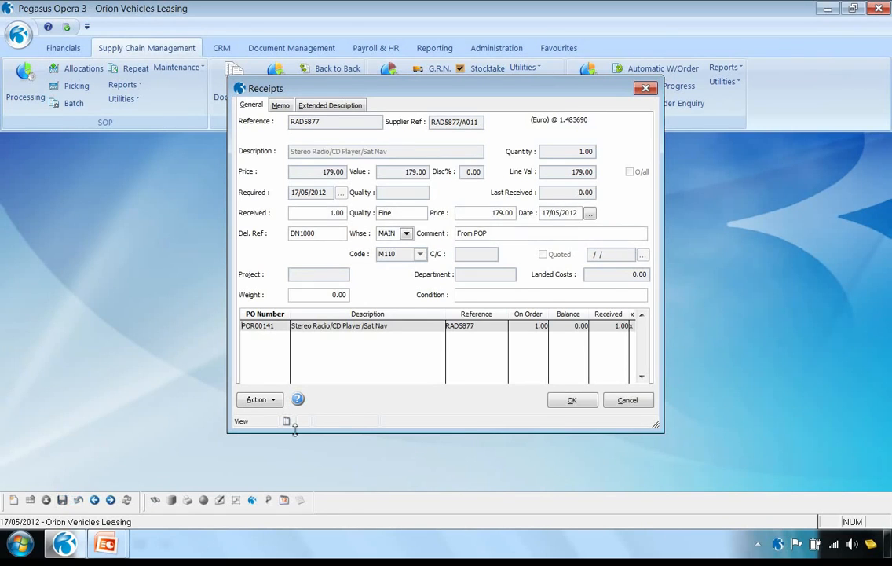
# Accept and post the receipts, and close purchase order processing
pyautogui.click(568, 399)
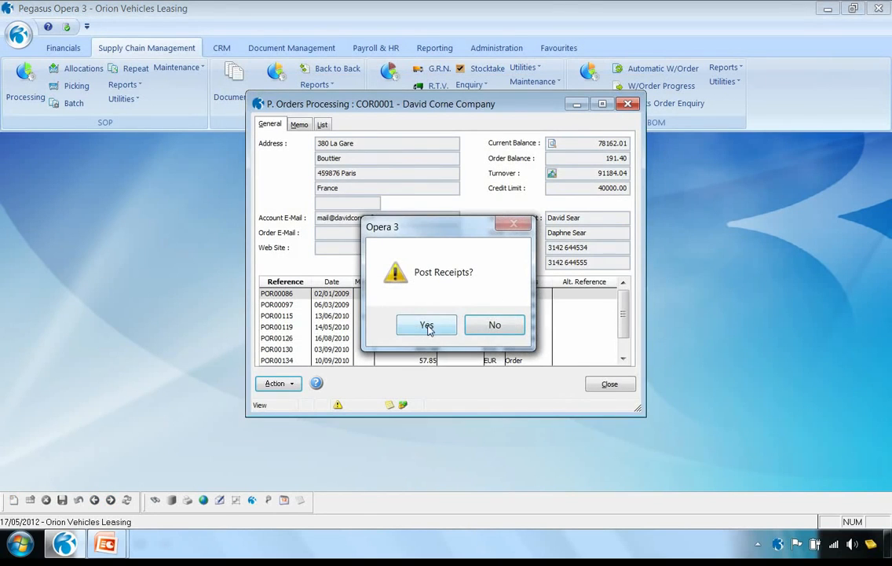
pyautogui.click(427, 324)
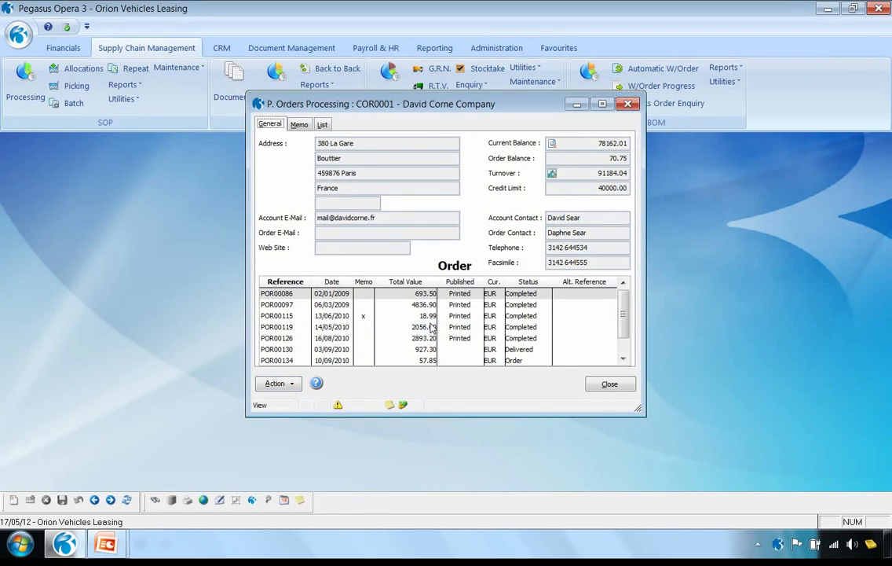
pyautogui.click(609, 384)
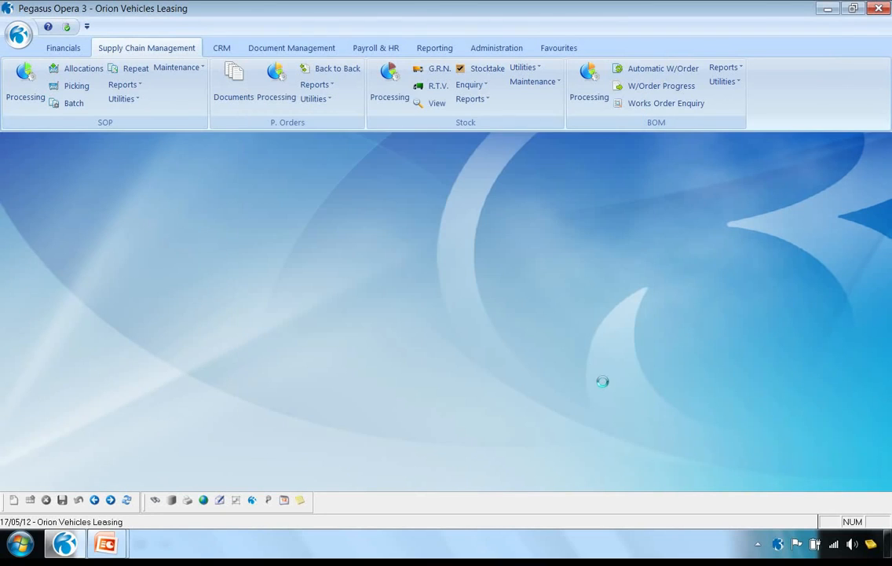
# Look at the Receipts option in Stock Processing and at the Stock G.R.N. selection form, leaving both without changes
pyautogui.click(391, 90)
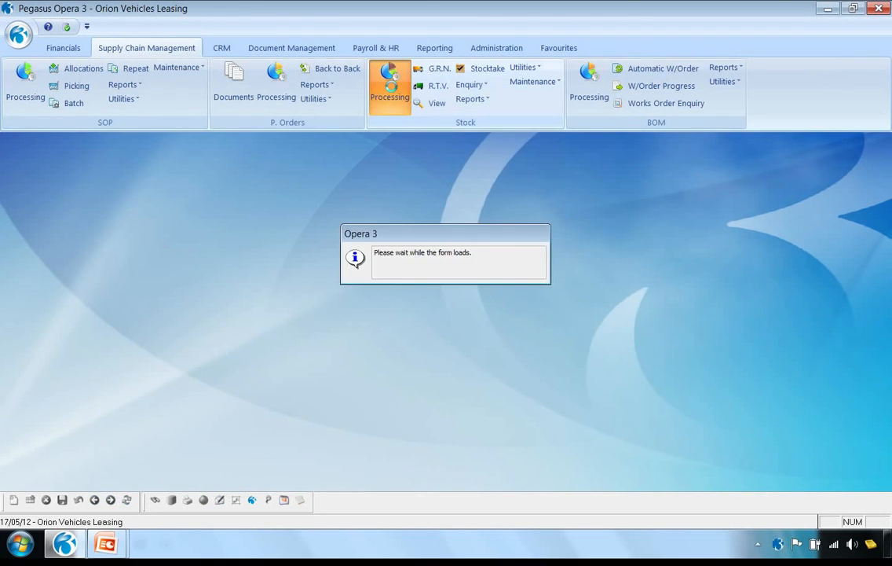
pyautogui.click(277, 382)
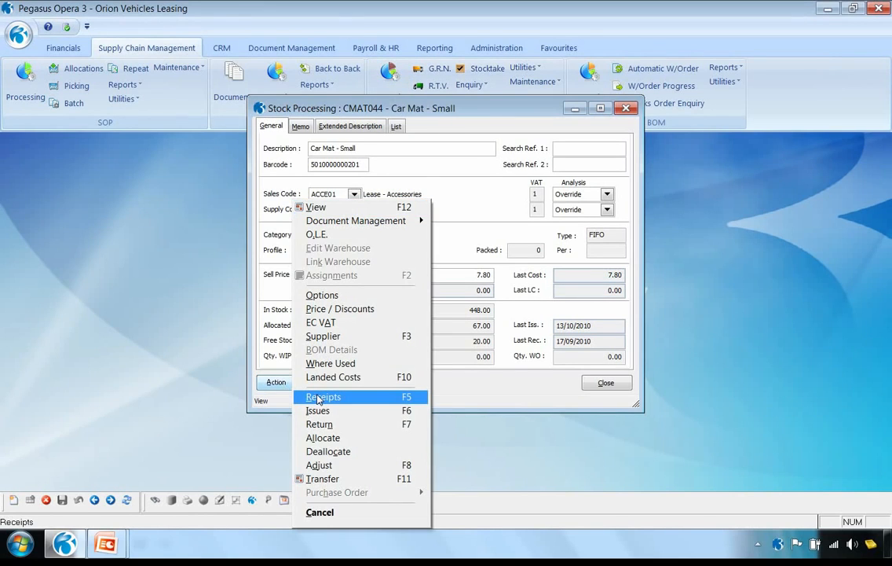
pyautogui.click(206, 348)
pyautogui.click(605, 383)
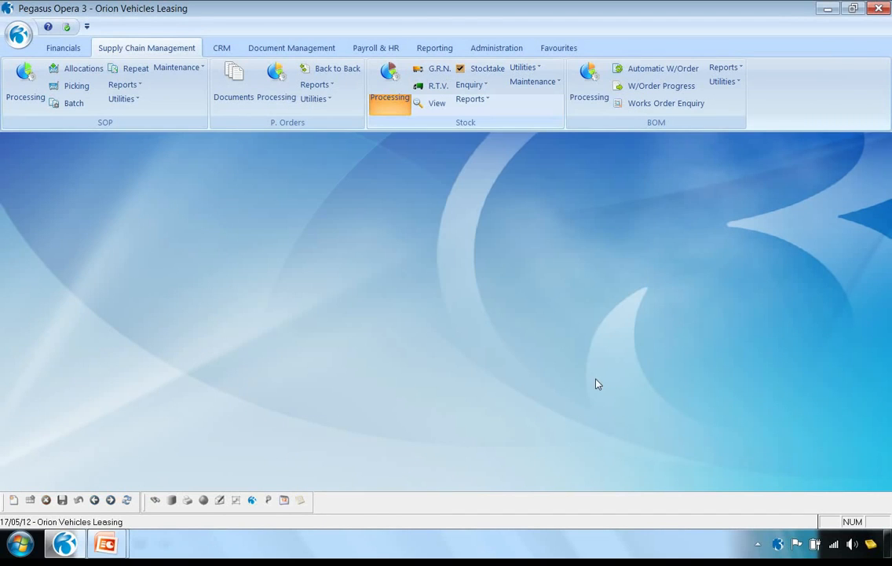
pyautogui.click(438, 70)
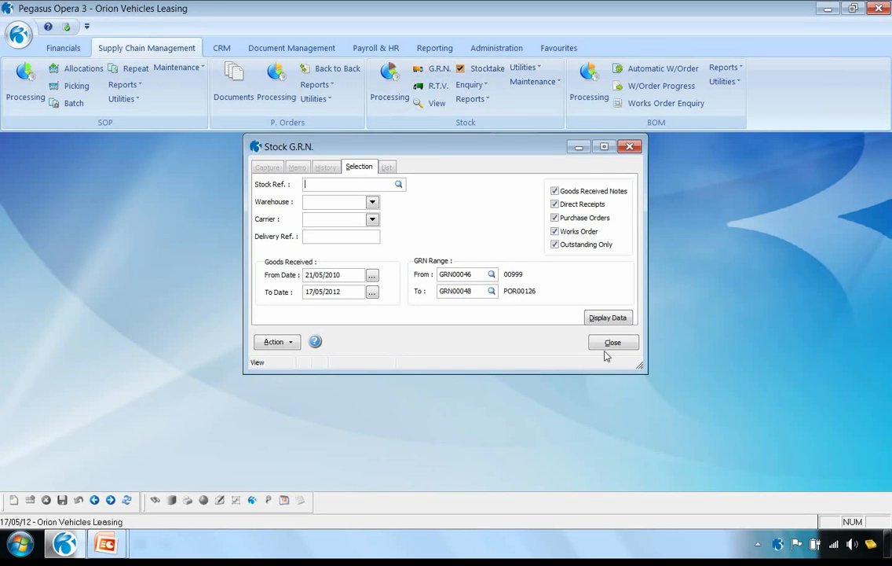
pyautogui.click(613, 344)
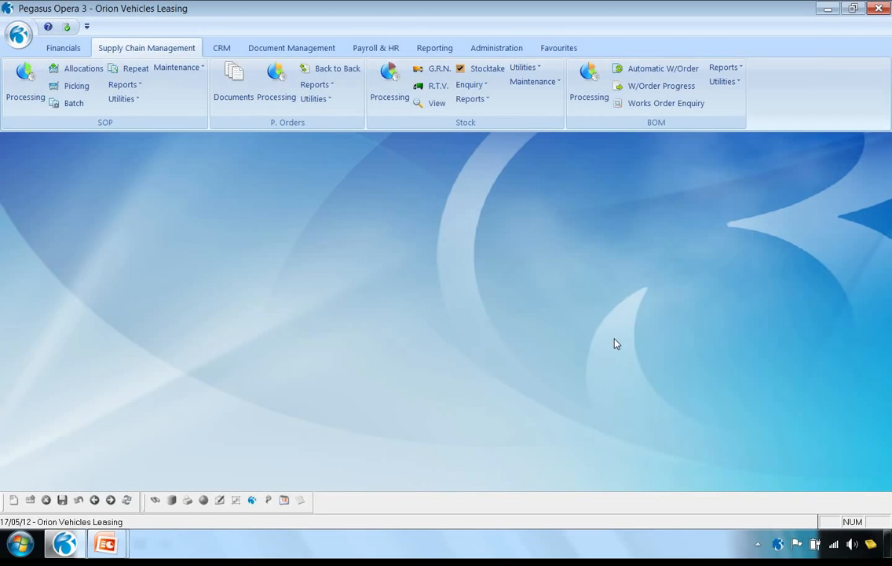
# Look at the Invoice option for David Corne Company in the purchase ledger's Purchase Processing form, and close it without changes
pyautogui.click(65, 49)
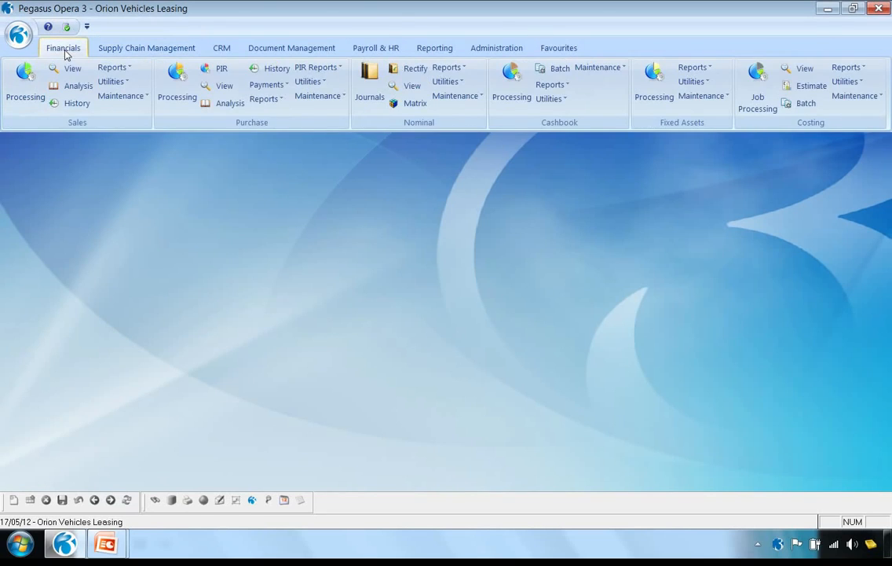
pyautogui.click(180, 74)
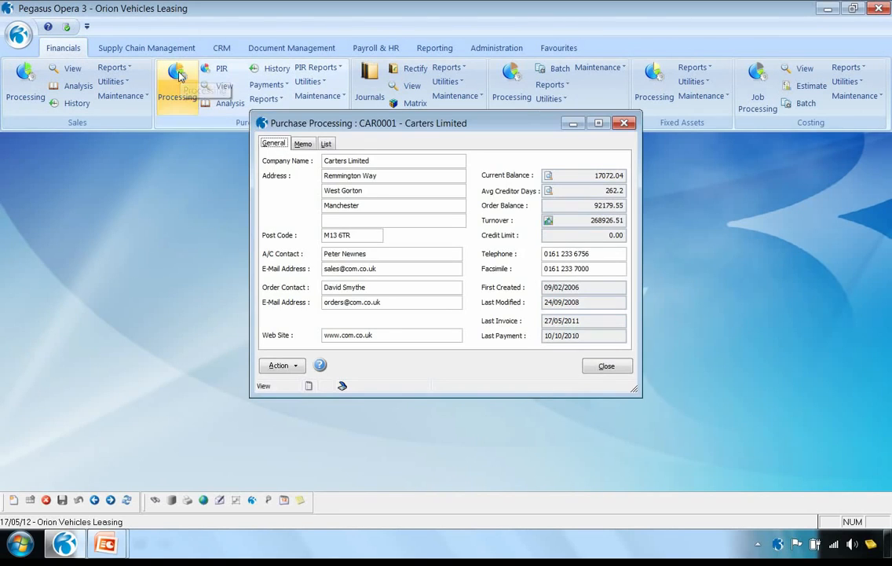
pyautogui.click(111, 499)
pyautogui.click(283, 366)
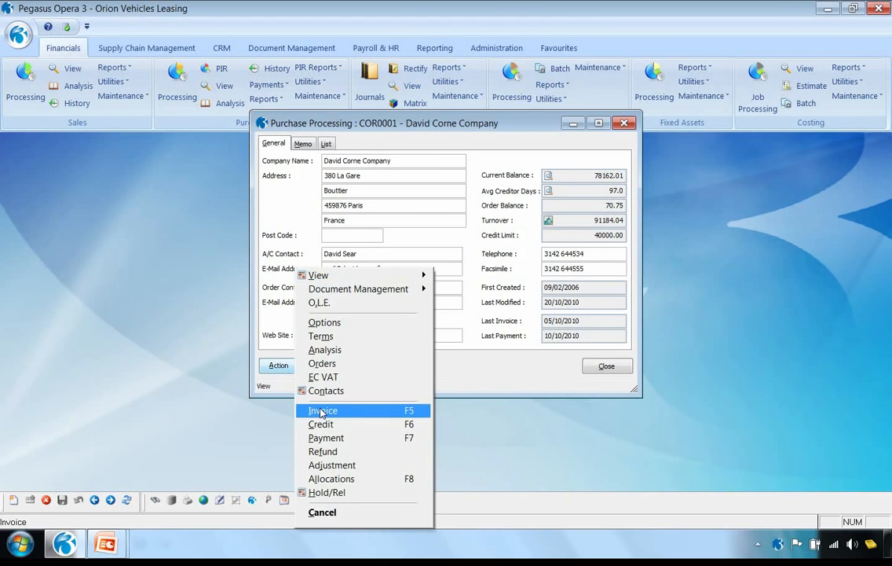
pyautogui.click(165, 312)
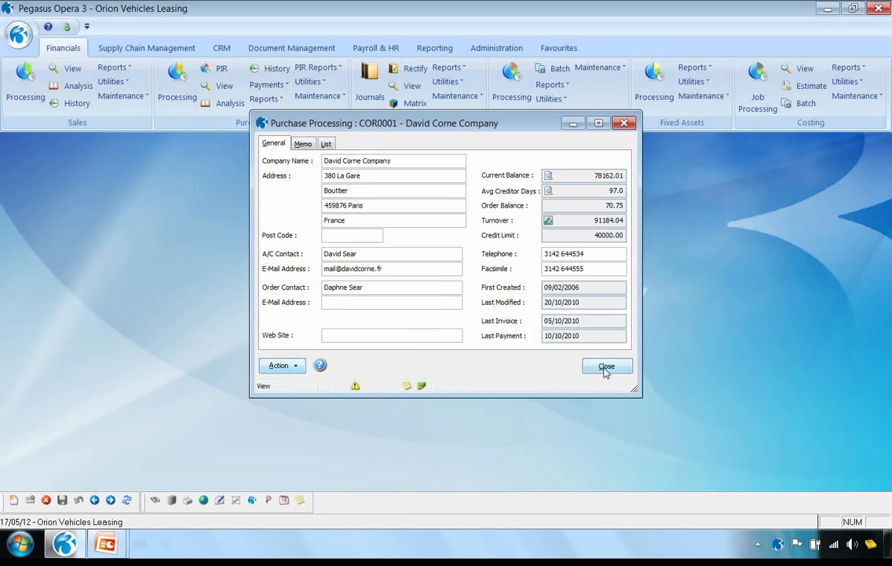
pyautogui.click(607, 368)
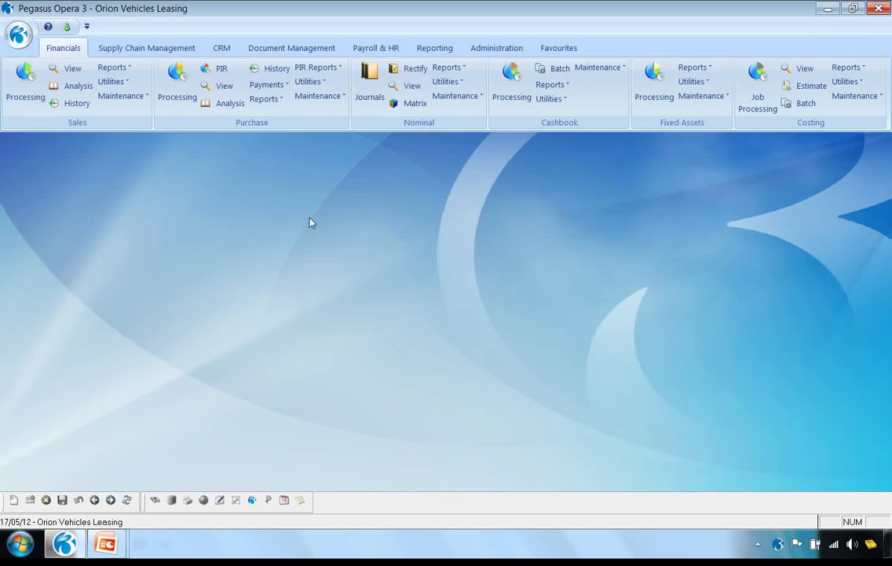
pyautogui.click(220, 70)
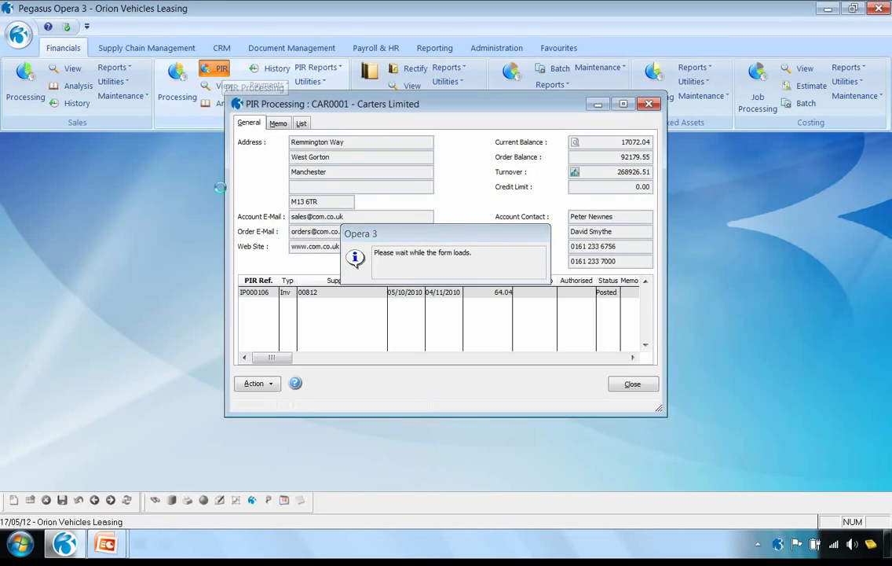
pyautogui.click(110, 500)
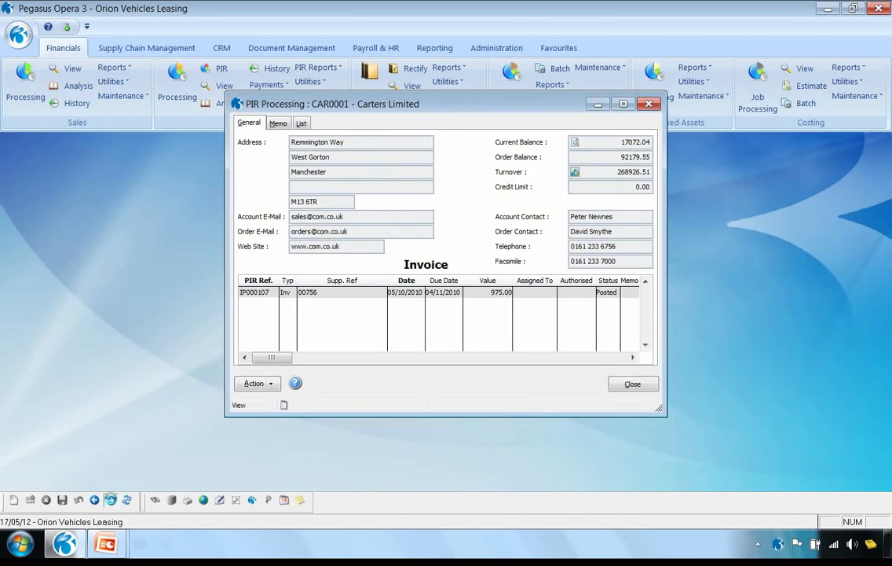
pyautogui.click(270, 383)
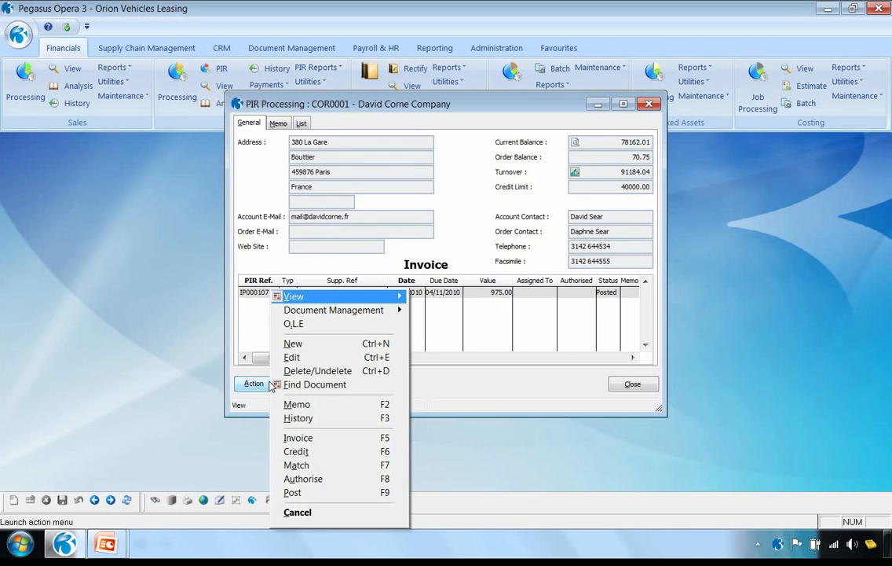
pyautogui.click(307, 346)
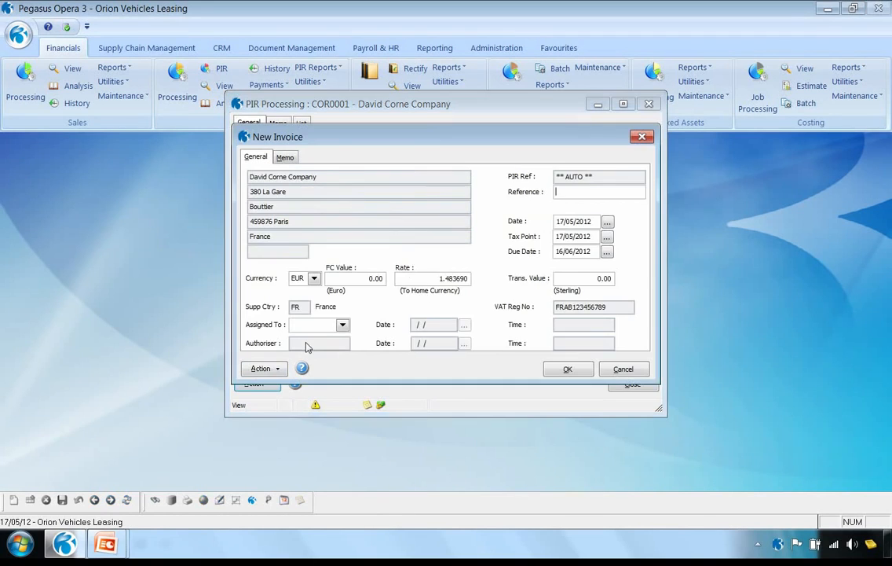
pyautogui.write('INV1000')
pyautogui.click(357, 278)
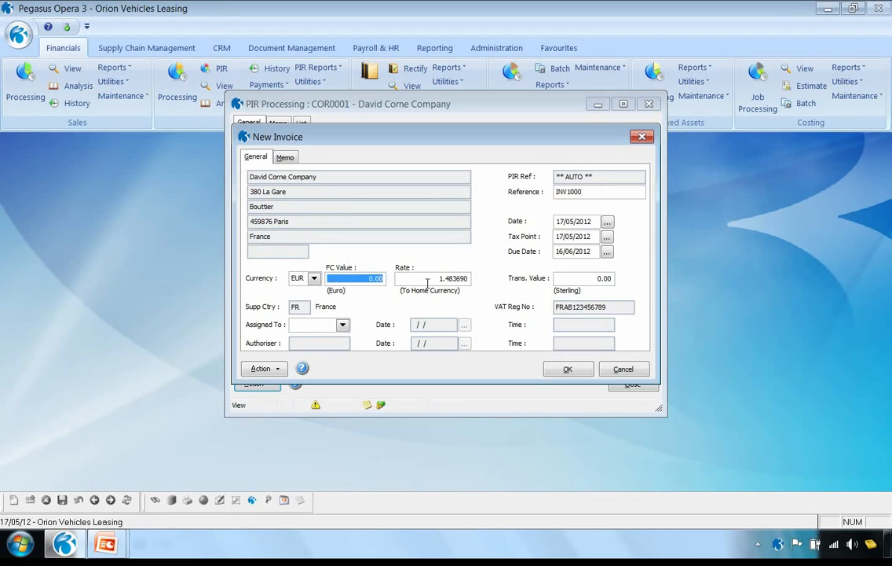
pyautogui.write('179.')
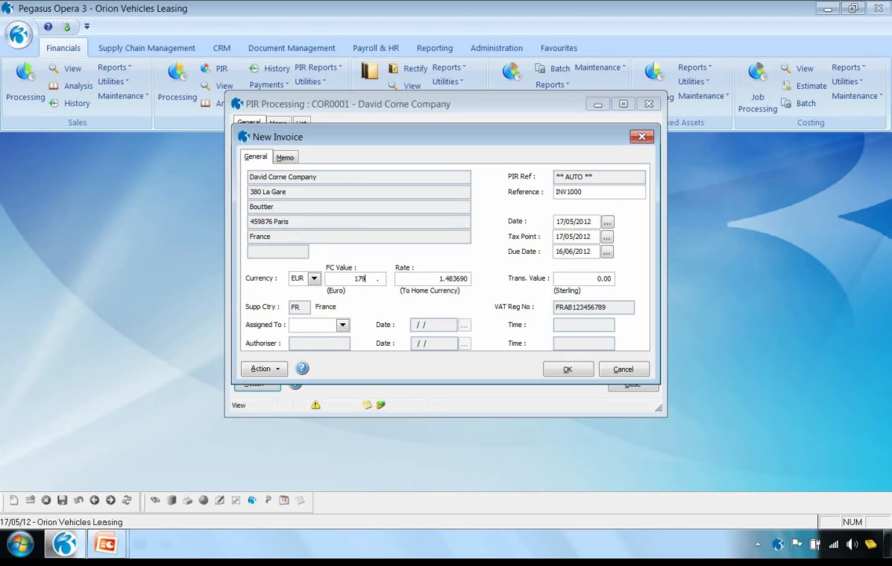
pyautogui.press('Tab')
# Assign the new invoice to the responsible employee and accept the invoice header
pyautogui.click(342, 323)
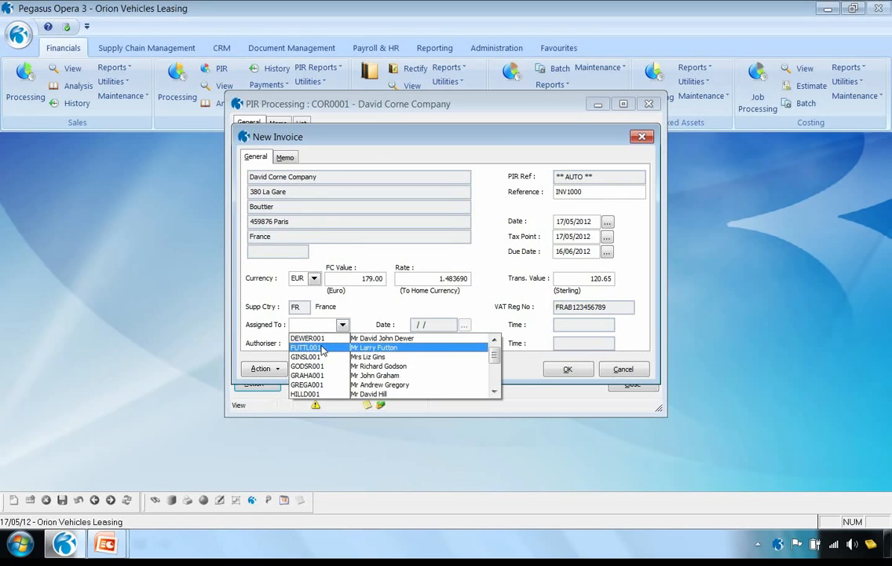
pyautogui.click(323, 348)
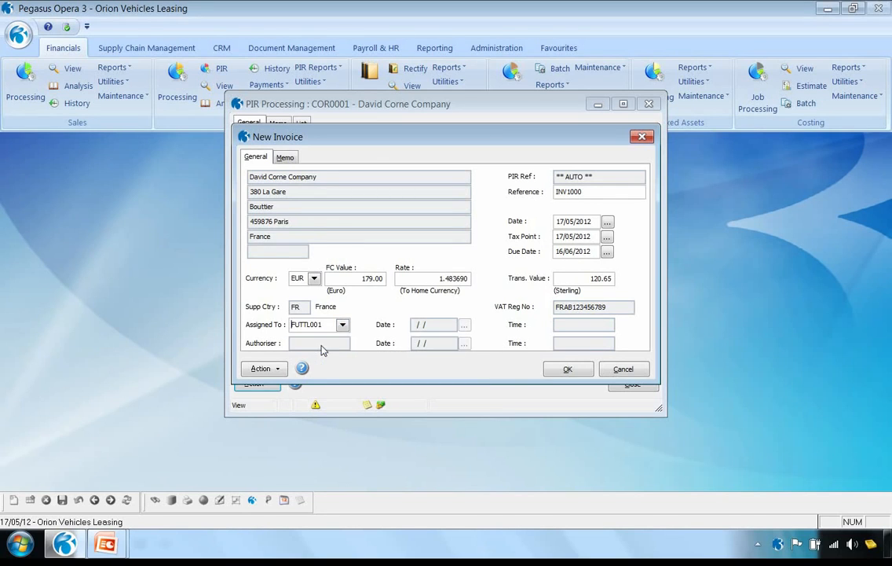
pyautogui.click(568, 369)
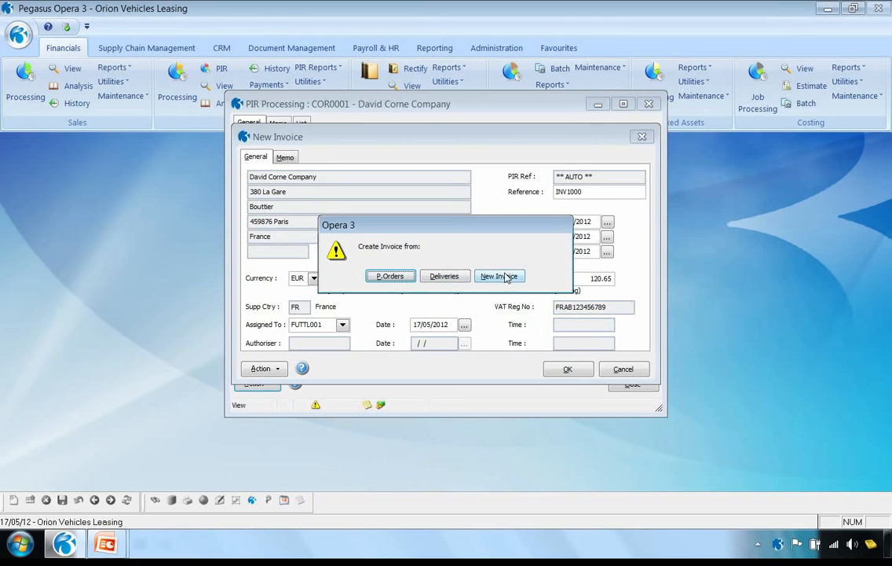
# Create the invoice from purchase orders using the default delivery range, marking the order dated 17/05/2012
pyautogui.click(398, 277)
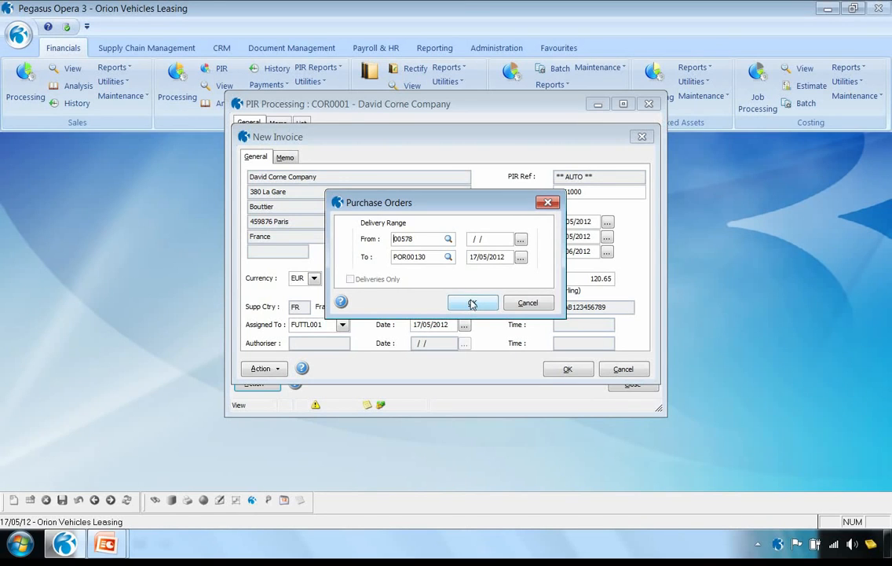
pyautogui.click(472, 304)
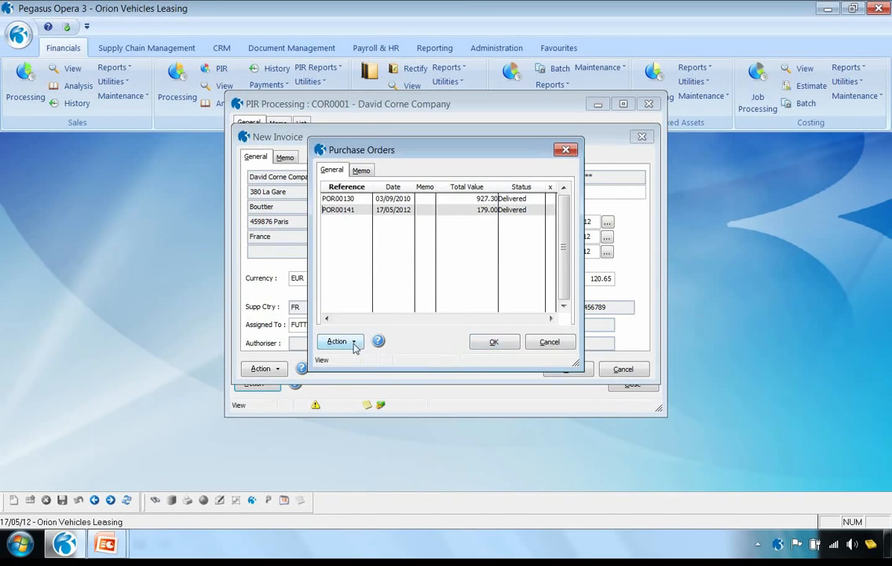
pyautogui.click(353, 344)
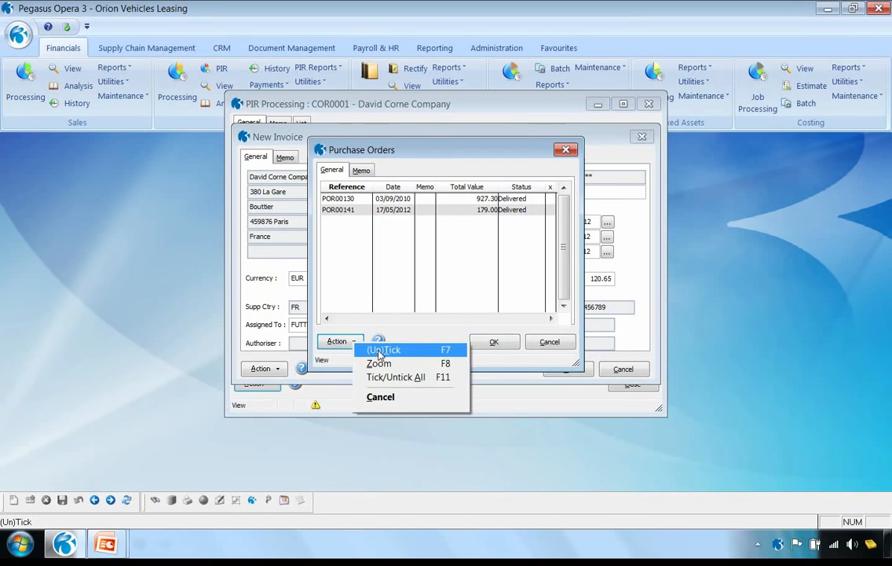
pyautogui.click(380, 351)
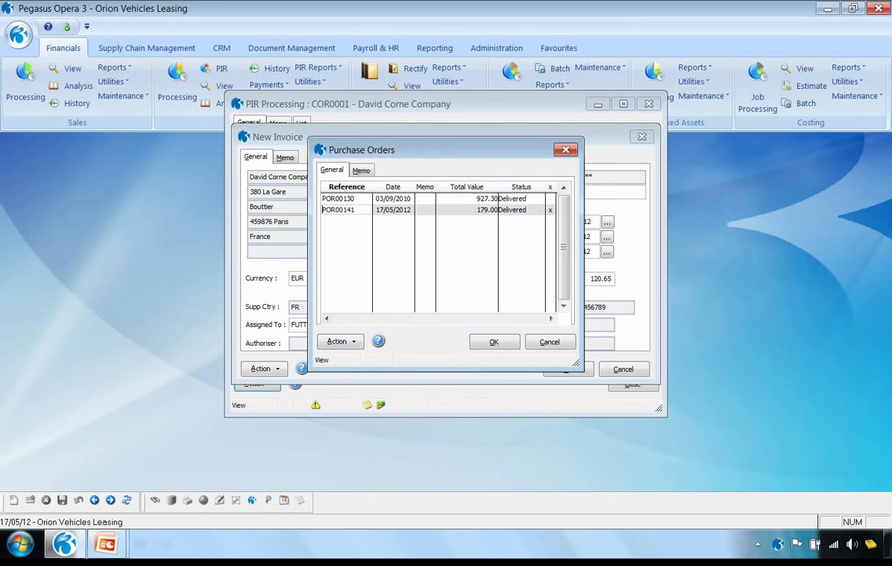
# Zoom into the marked purchase order to examine its printed document, and close the document
pyautogui.click(350, 343)
pyautogui.click(380, 364)
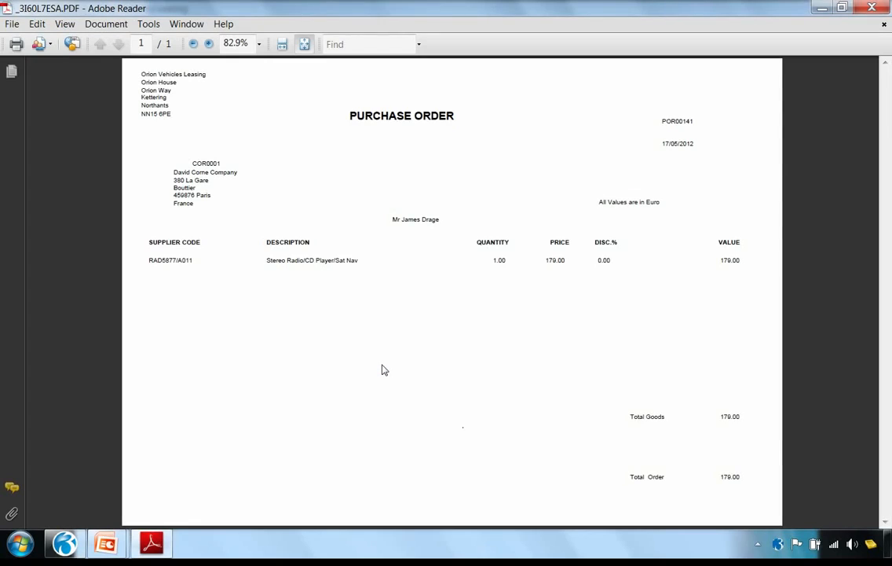
pyautogui.click(874, 9)
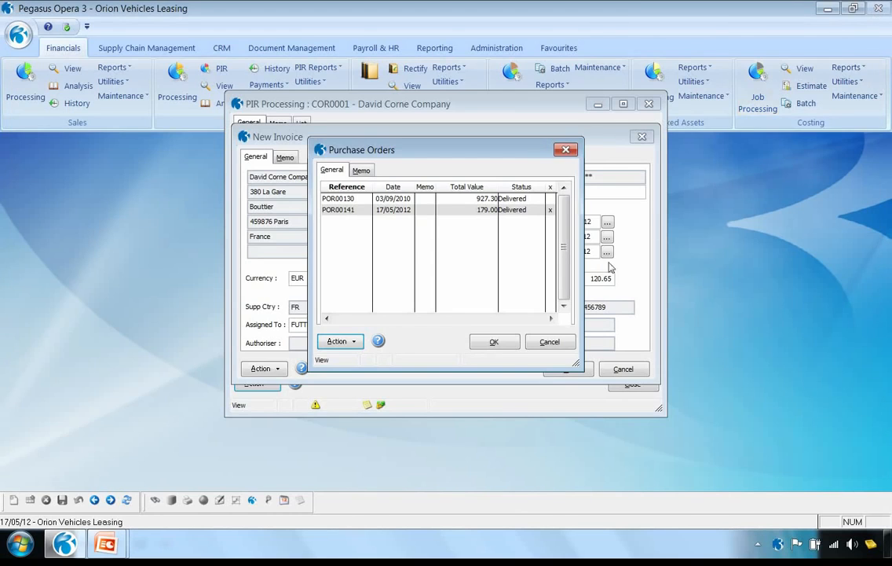
# Bring the order's Stereo Radio/CD Player/Sat Nav line into the invoice and post it without capturing a document
pyautogui.click(494, 342)
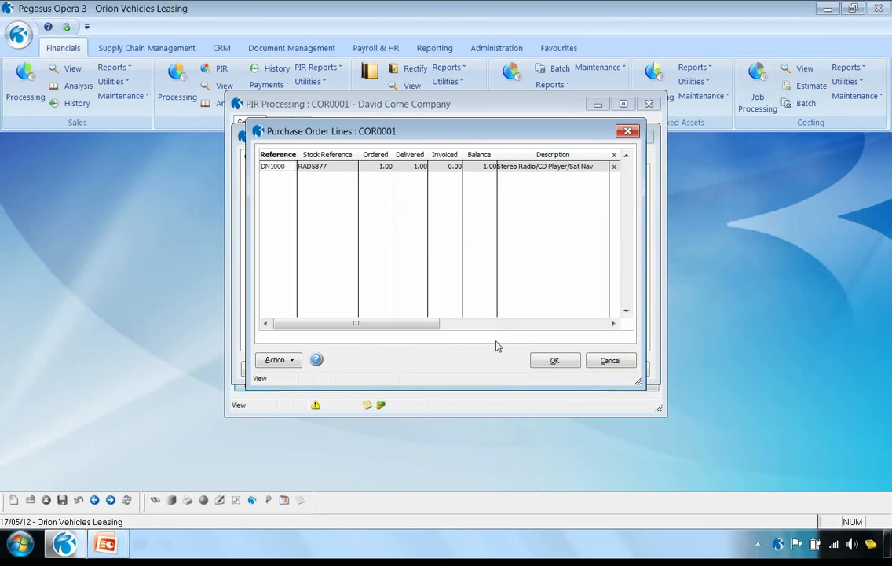
pyautogui.click(556, 363)
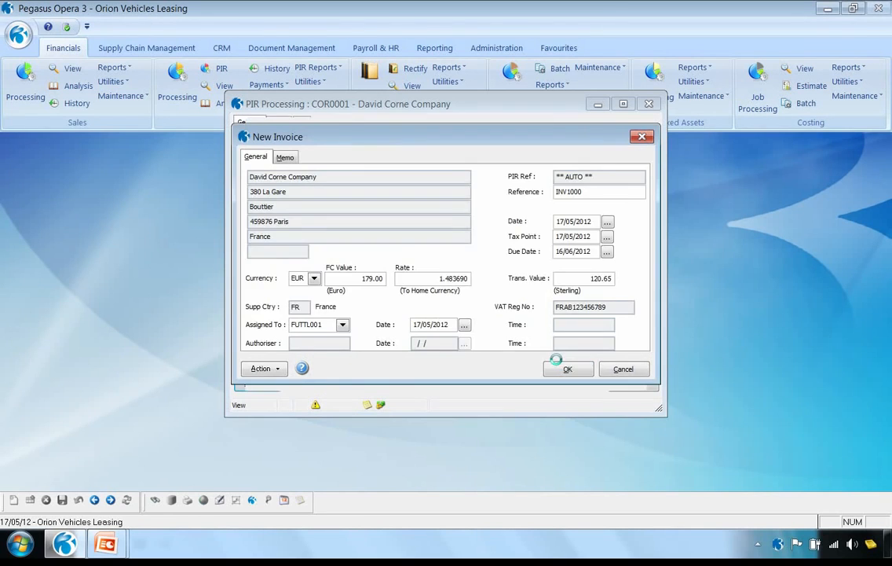
pyautogui.click(565, 370)
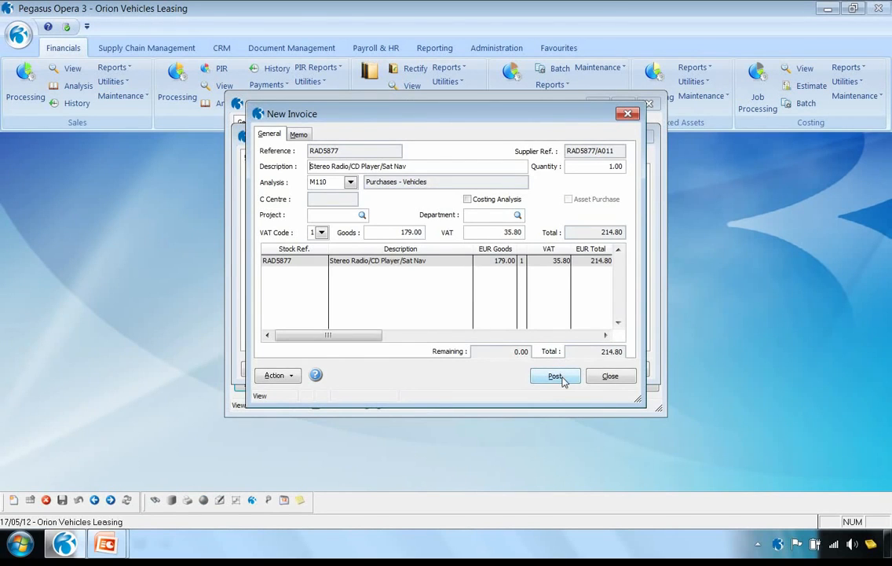
pyautogui.click(558, 377)
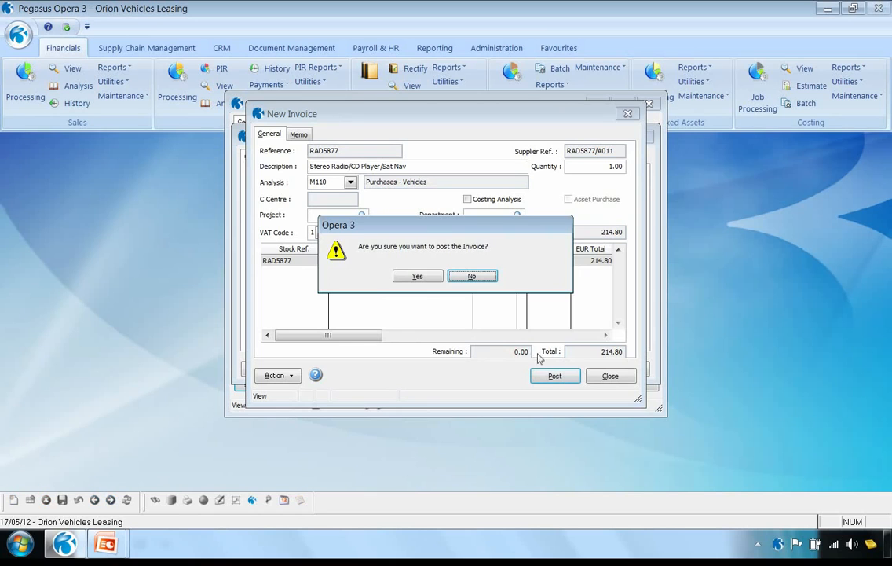
pyautogui.click(428, 279)
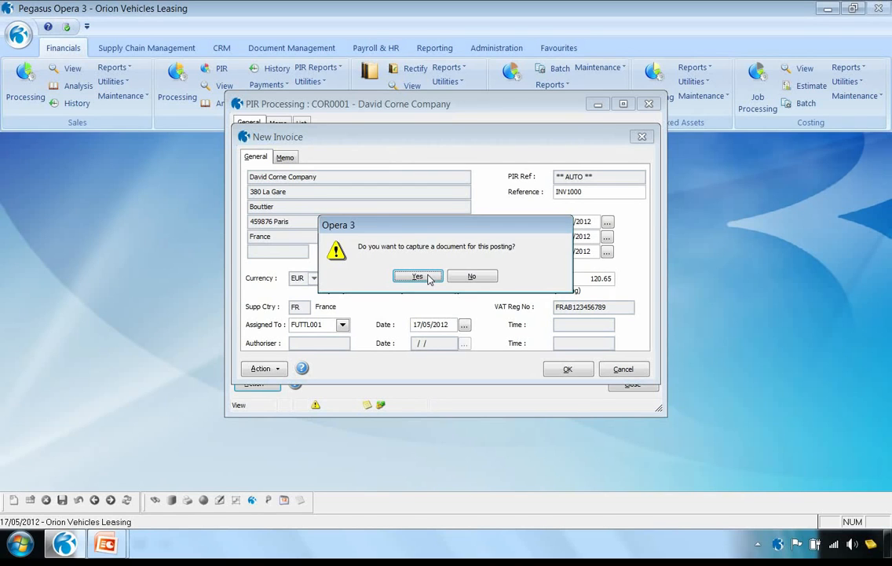
pyautogui.click(470, 277)
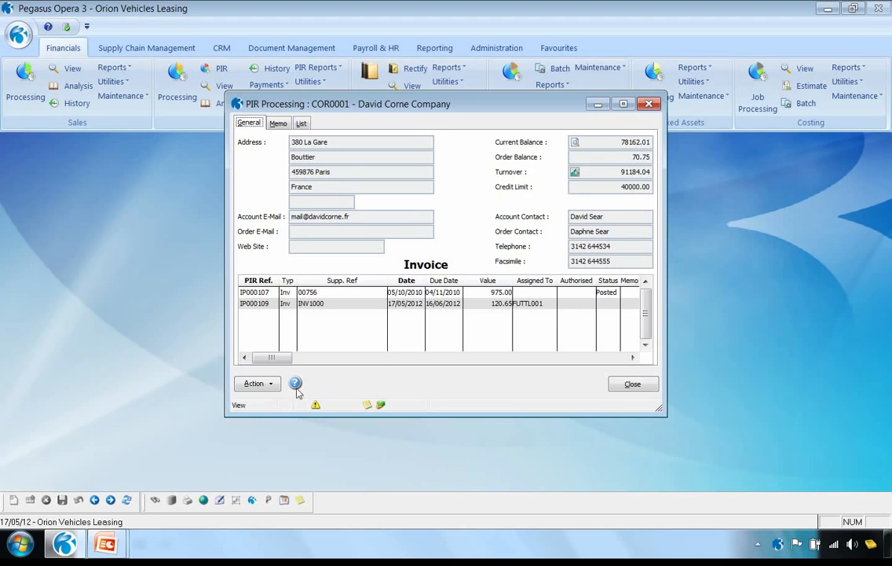
# Authorise the David Corne Company invoice dated 17/05/2012, keeping the default selection range
pyautogui.click(271, 384)
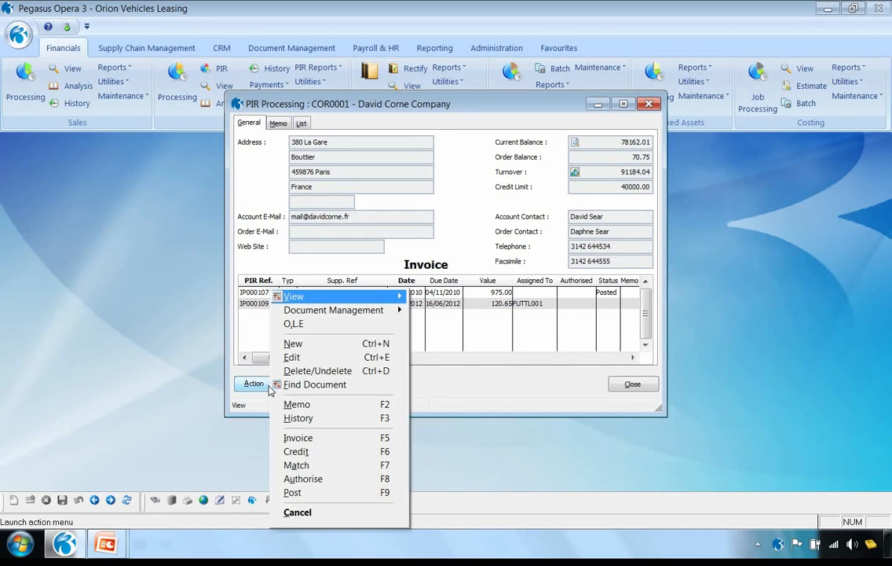
pyautogui.click(312, 481)
pyautogui.click(503, 362)
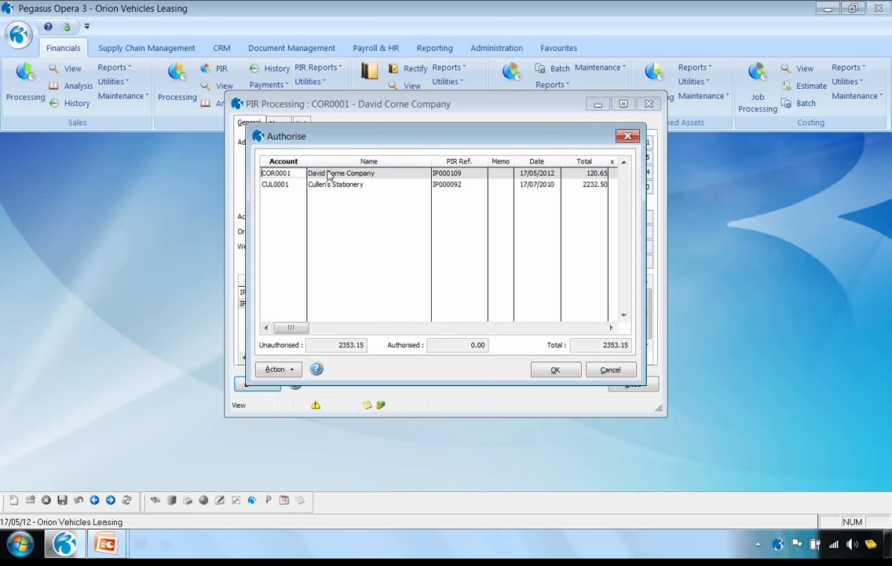
pyautogui.click(274, 371)
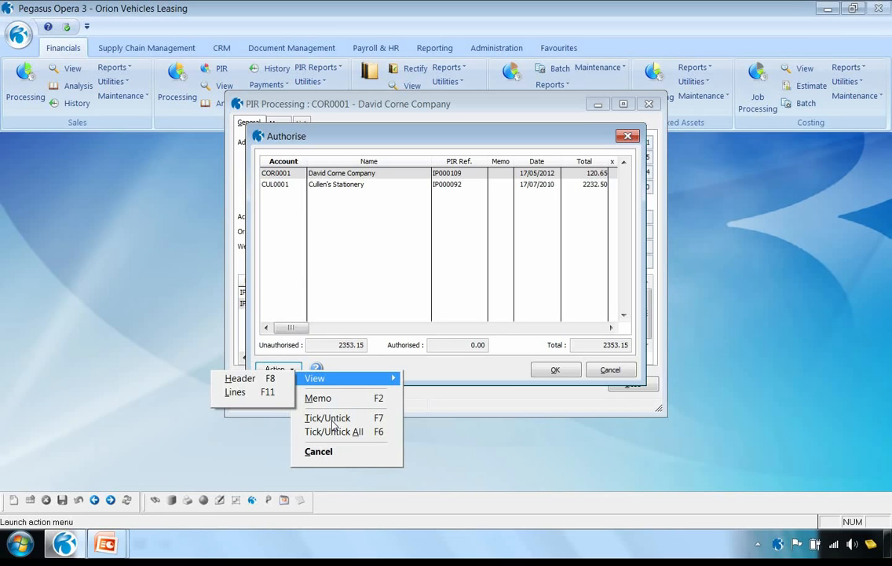
pyautogui.click(332, 420)
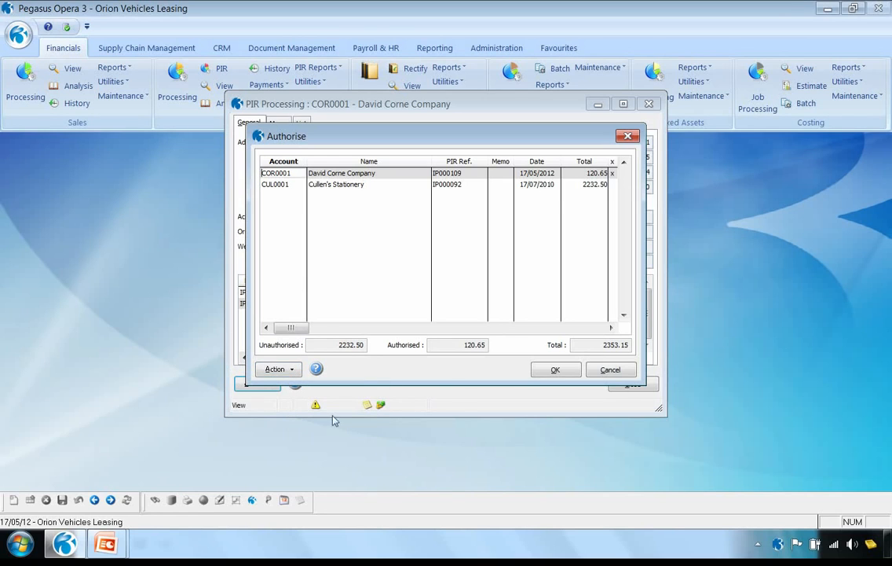
pyautogui.click(554, 371)
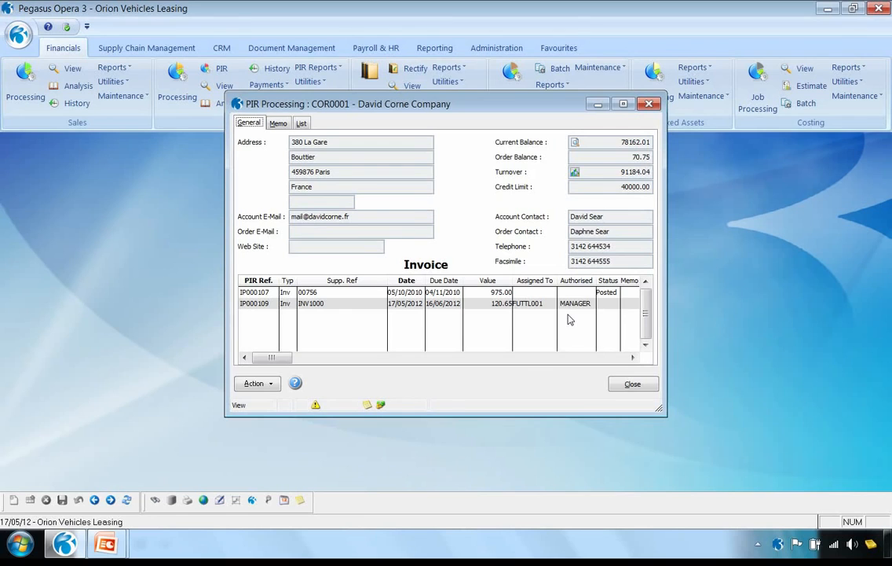
# Post the authorised David Corne Company invoice with the default selection settings, and close PIR Processing
pyautogui.click(255, 384)
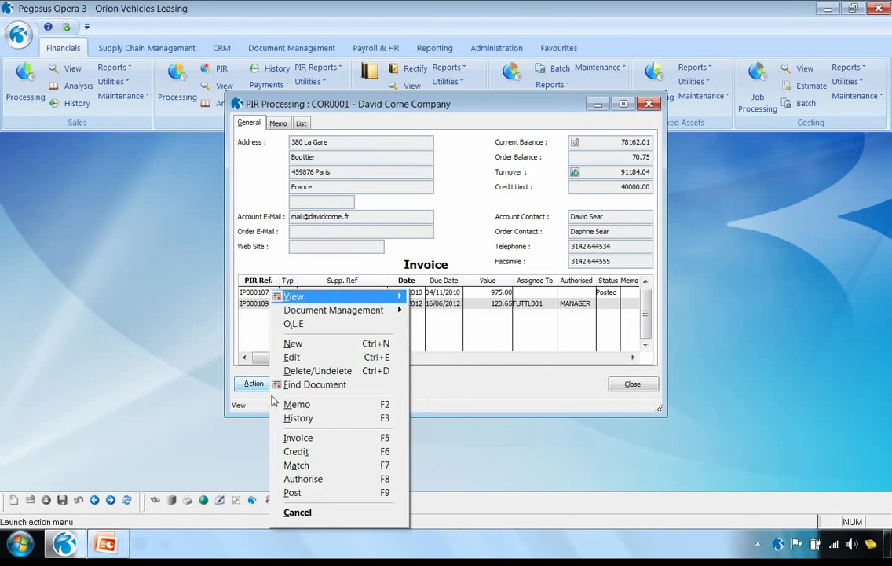
pyautogui.click(292, 492)
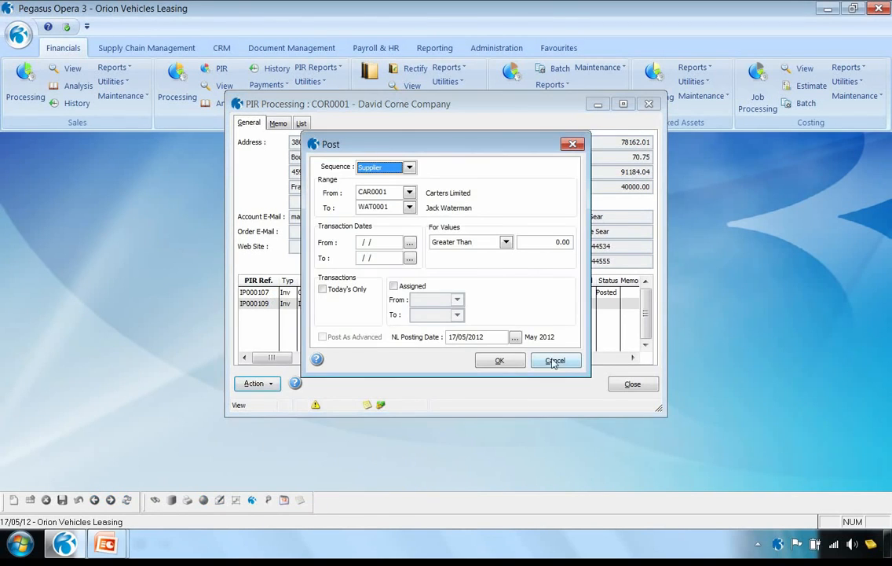
pyautogui.click(510, 362)
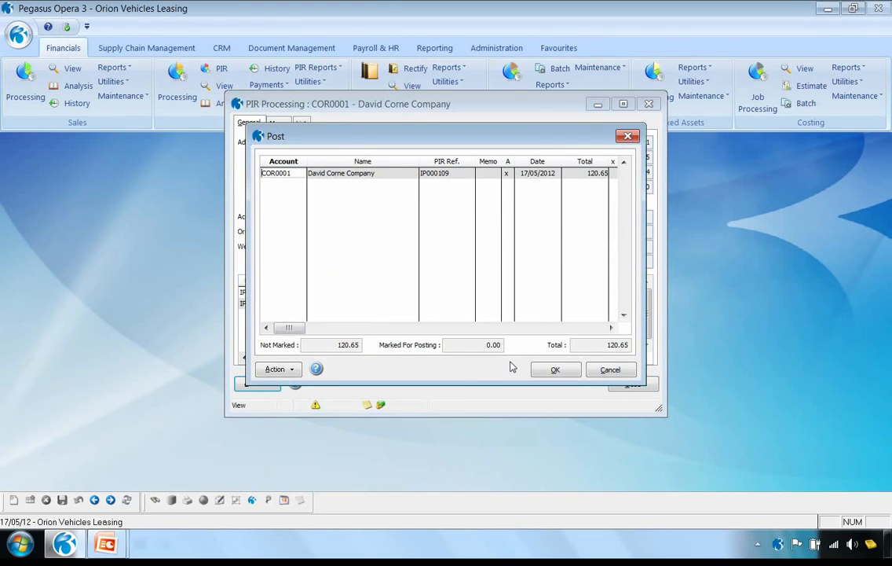
pyautogui.click(279, 370)
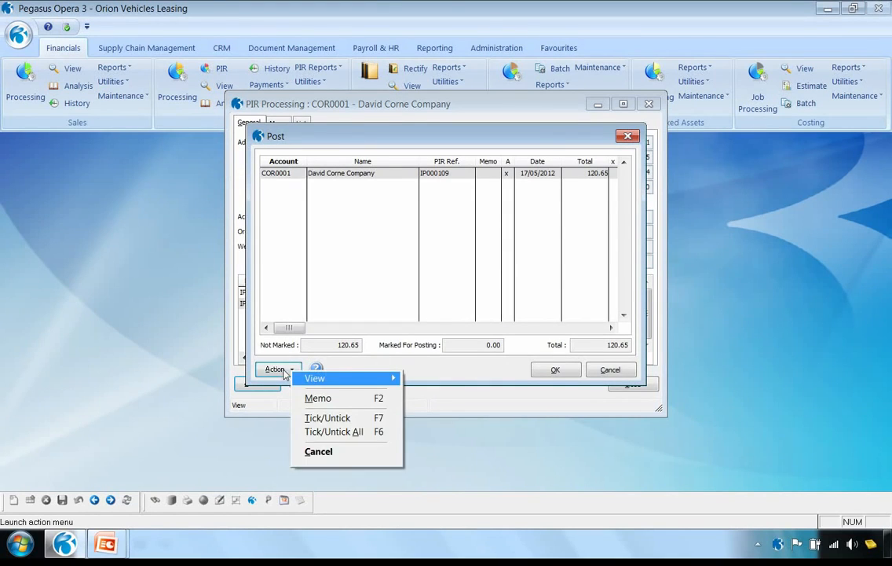
pyautogui.click(330, 420)
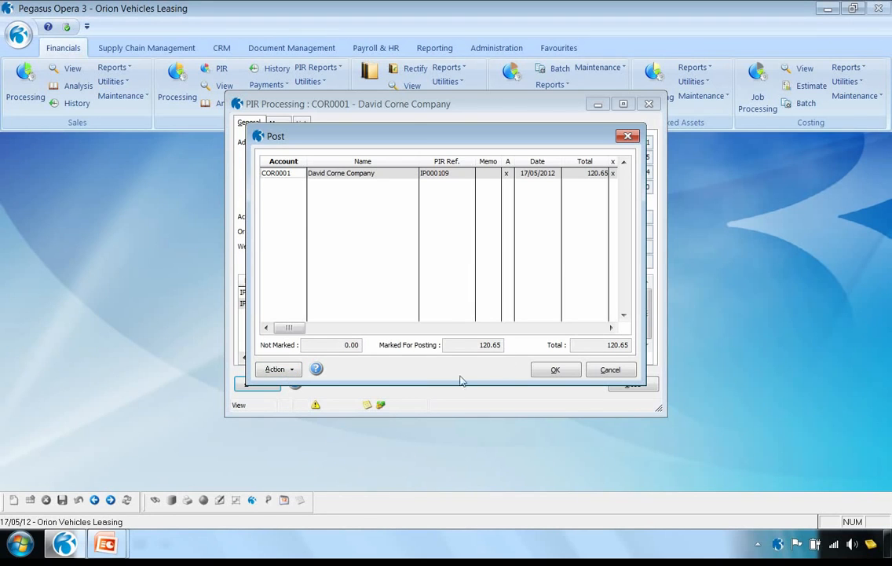
pyautogui.click(555, 370)
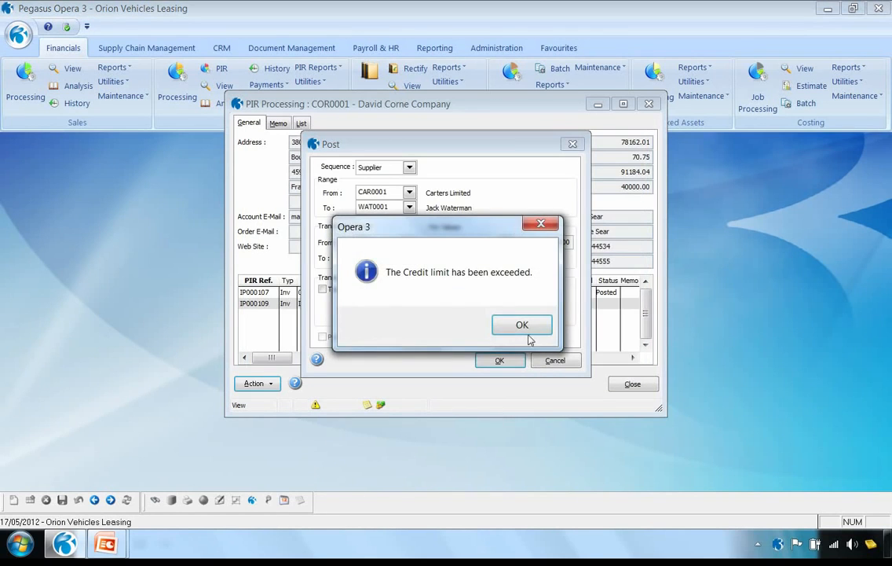
pyautogui.click(524, 323)
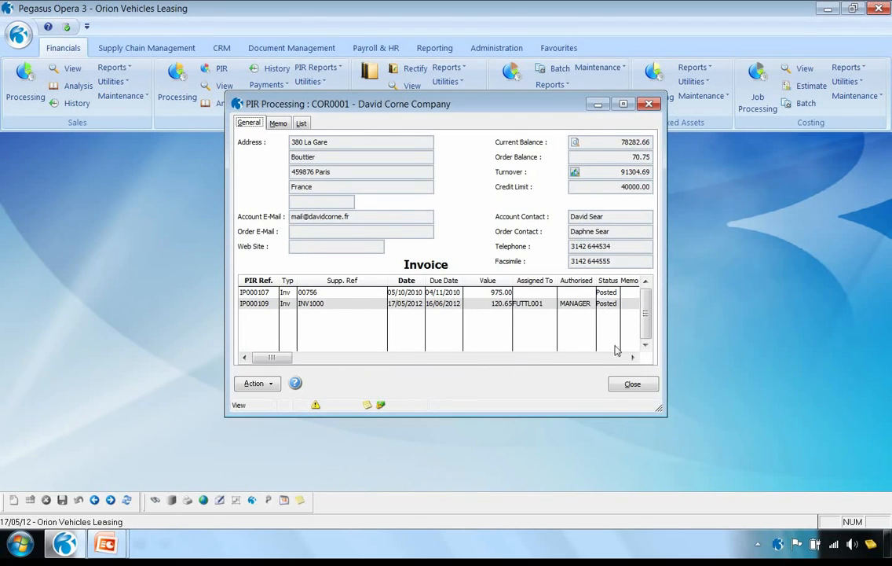
pyautogui.click(633, 385)
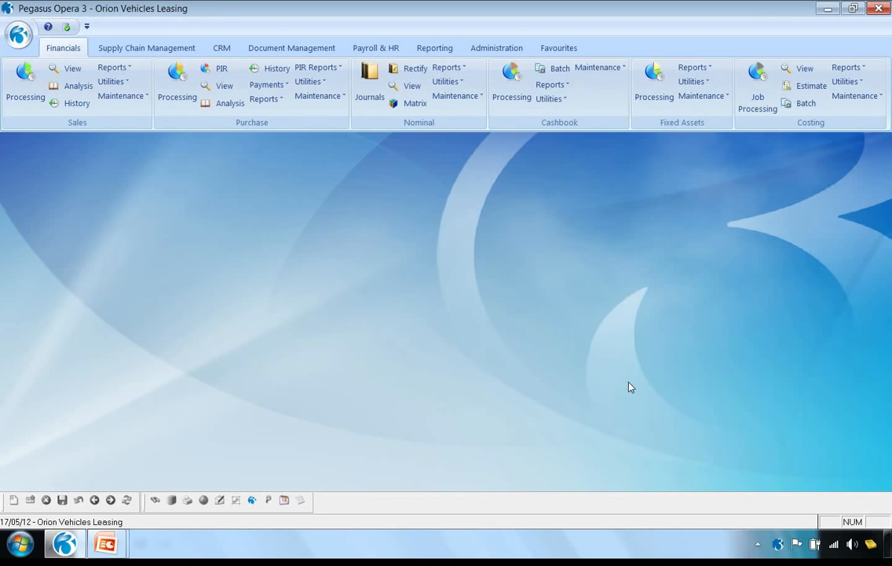
# Review Carters Limited's re-order suggestions in purchase order processing for the MAIN warehouse and for ALL warehouses, and cancel the re-order
pyautogui.click(172, 50)
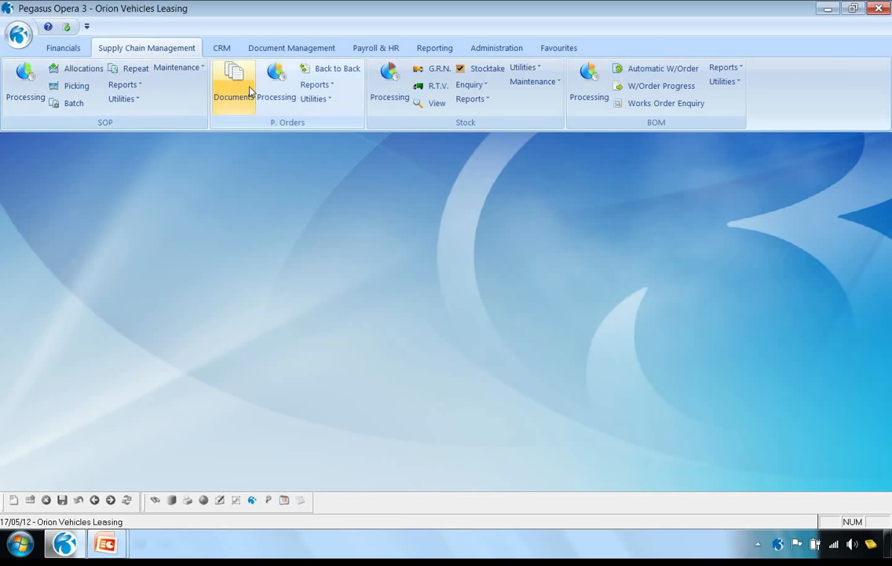
pyautogui.click(276, 88)
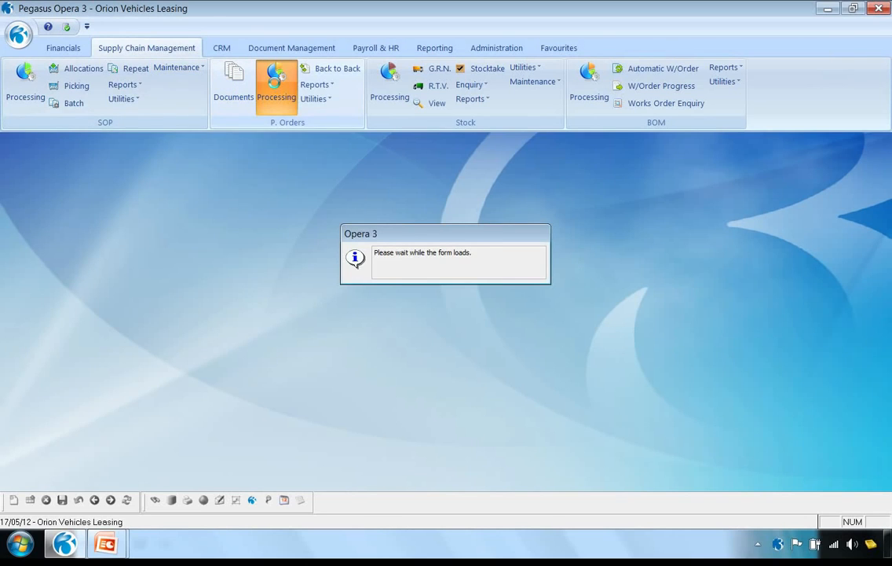
pyautogui.click(287, 389)
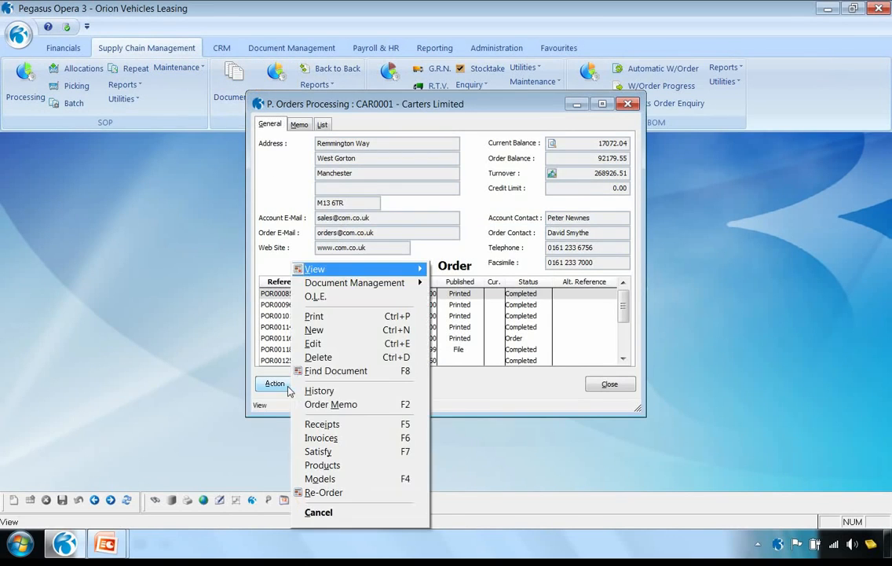
pyautogui.click(353, 493)
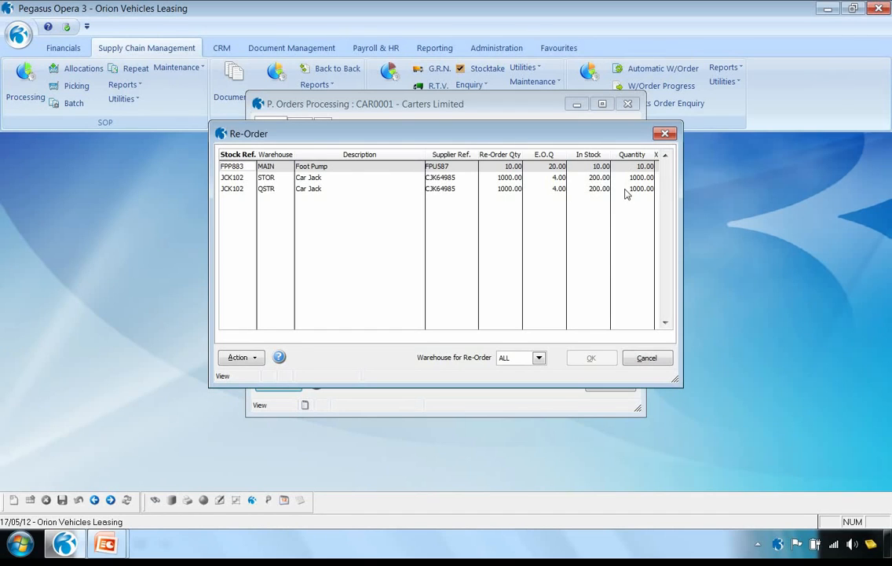
pyautogui.click(540, 358)
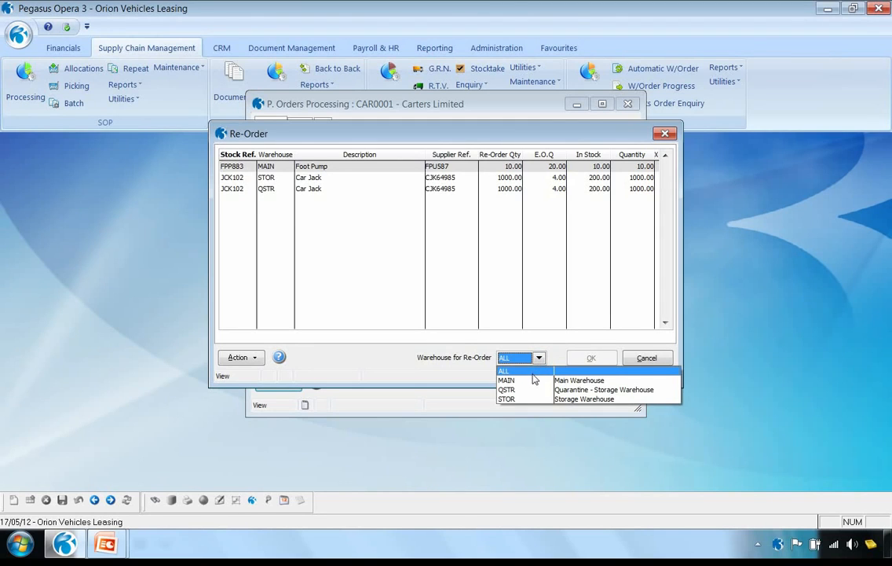
pyautogui.click(532, 381)
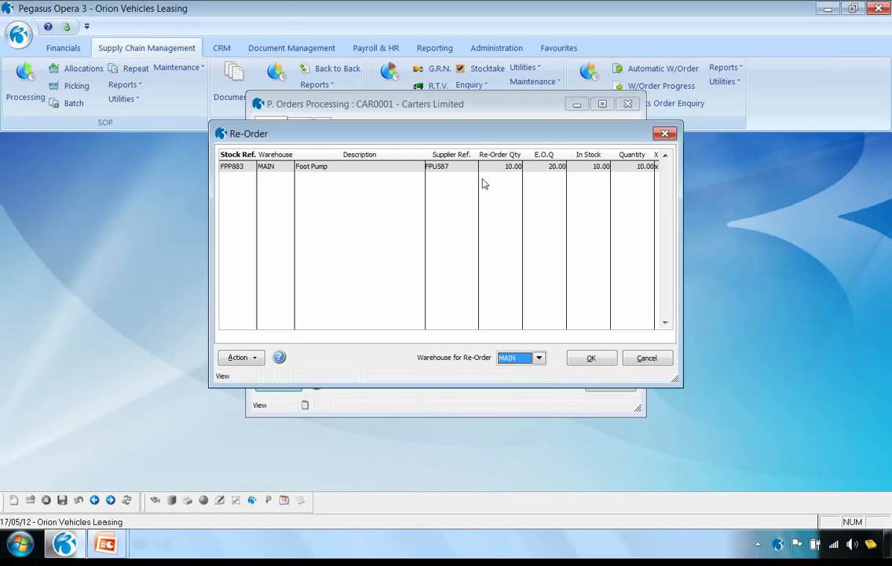
pyautogui.click(539, 358)
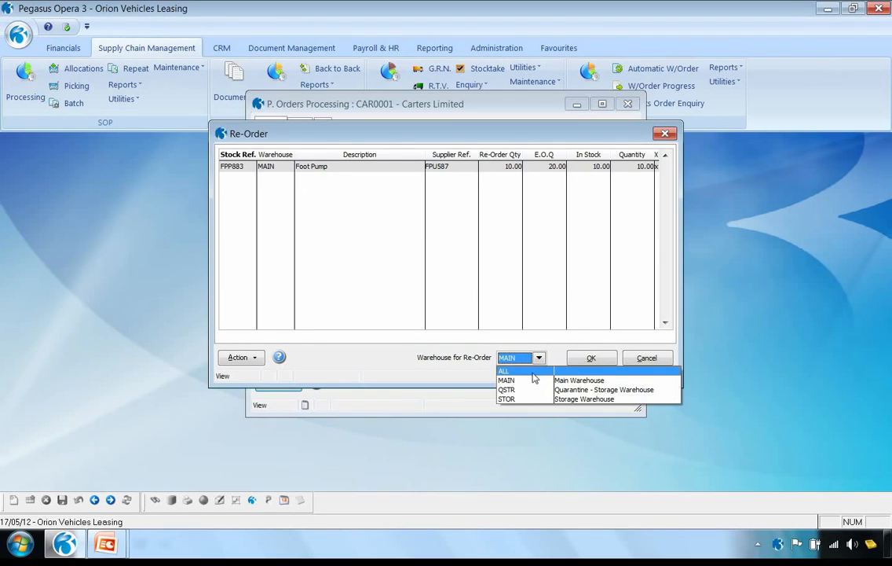
pyautogui.click(532, 372)
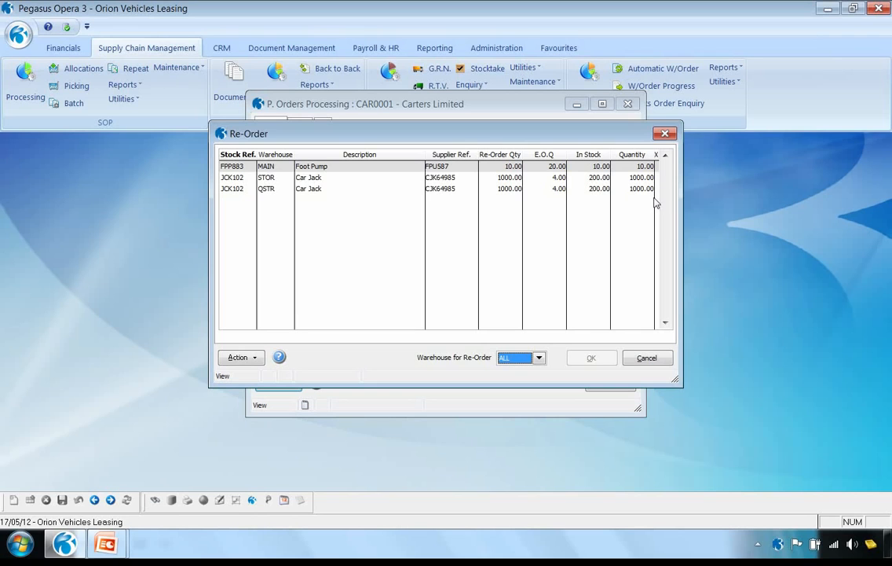
pyautogui.click(648, 358)
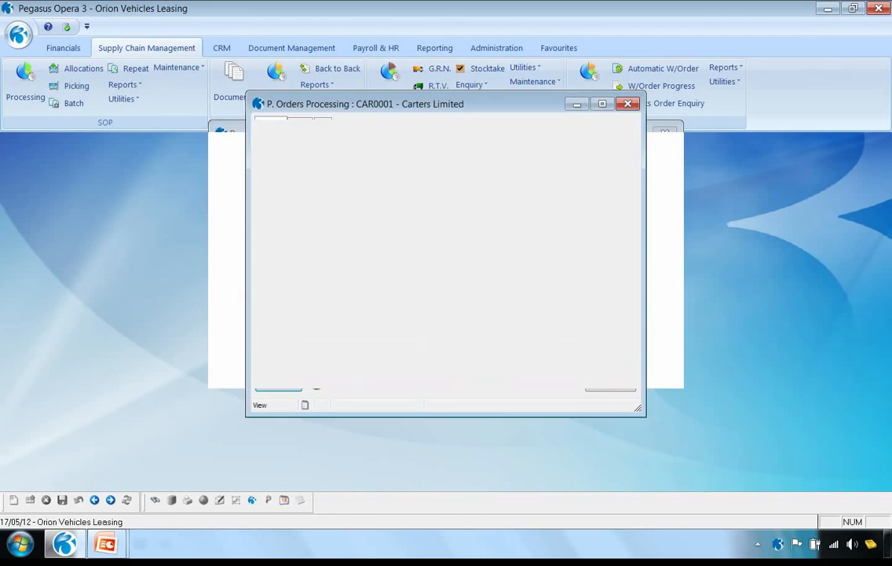
# Examine the lines of Carters Limited's purchase order model MOD00001, and close the models and P. Orders Processing
pyautogui.click(286, 383)
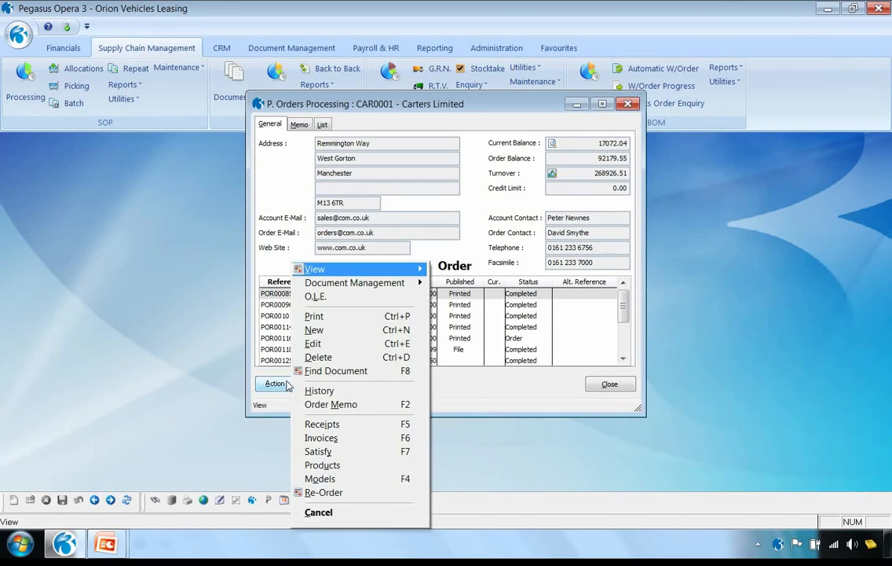
pyautogui.click(333, 479)
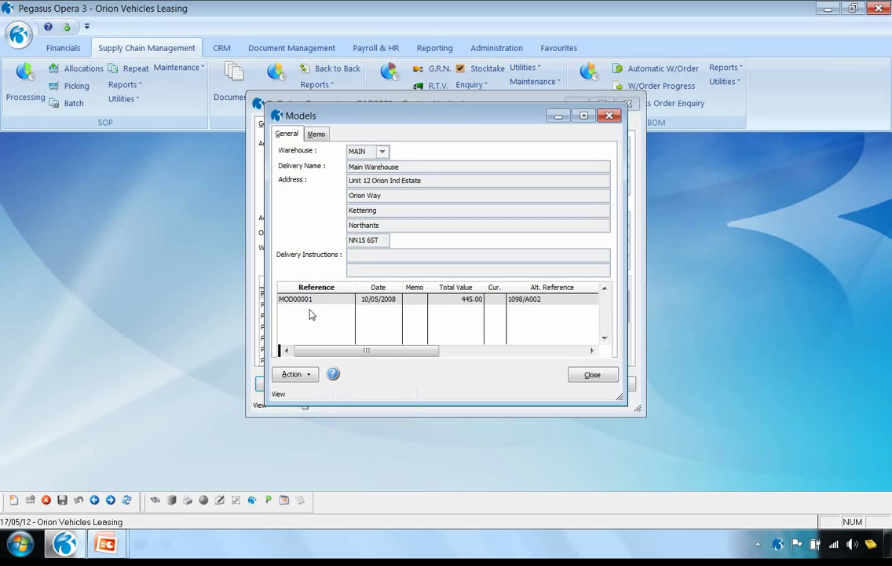
pyautogui.click(306, 375)
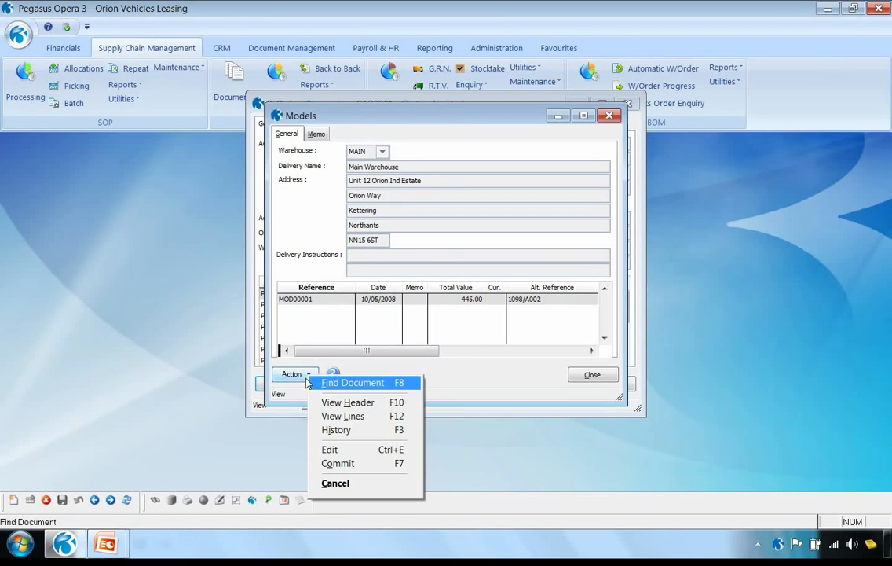
pyautogui.click(345, 415)
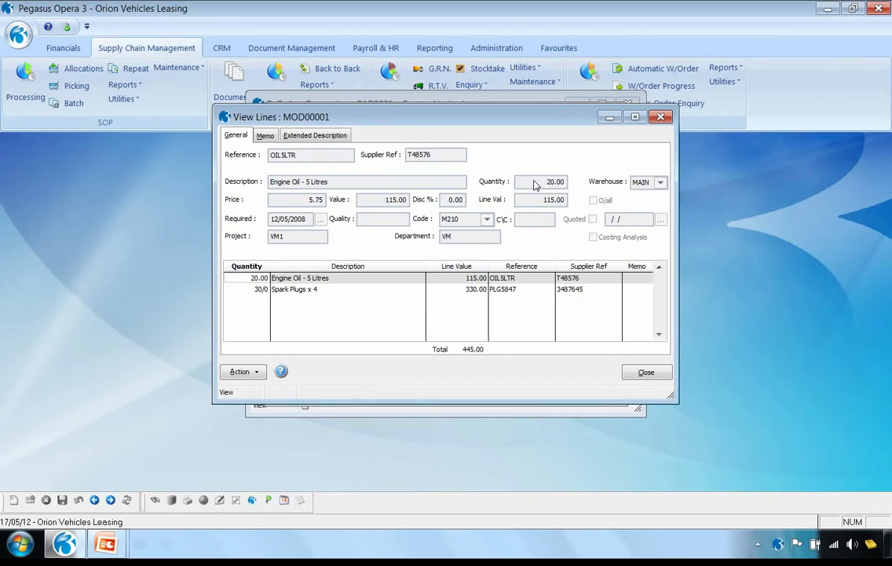
pyautogui.click(638, 373)
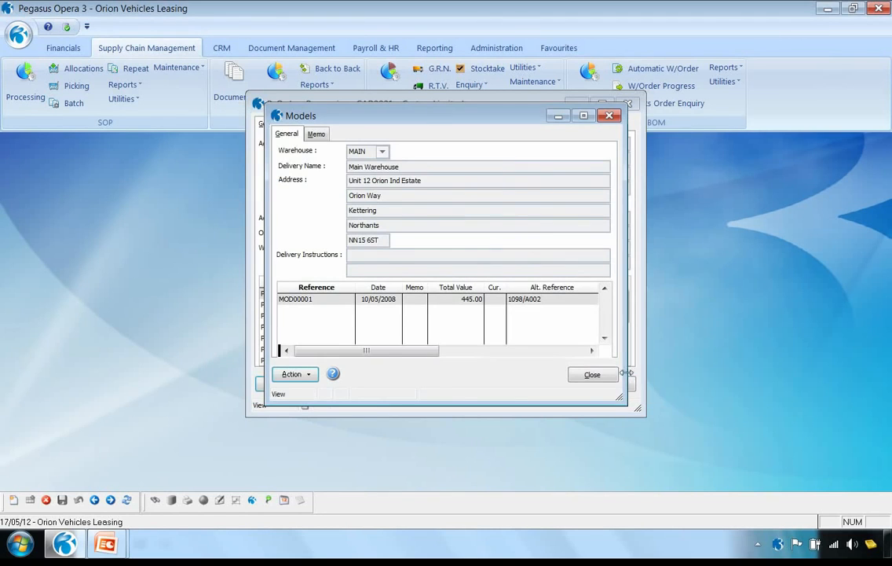
pyautogui.click(590, 374)
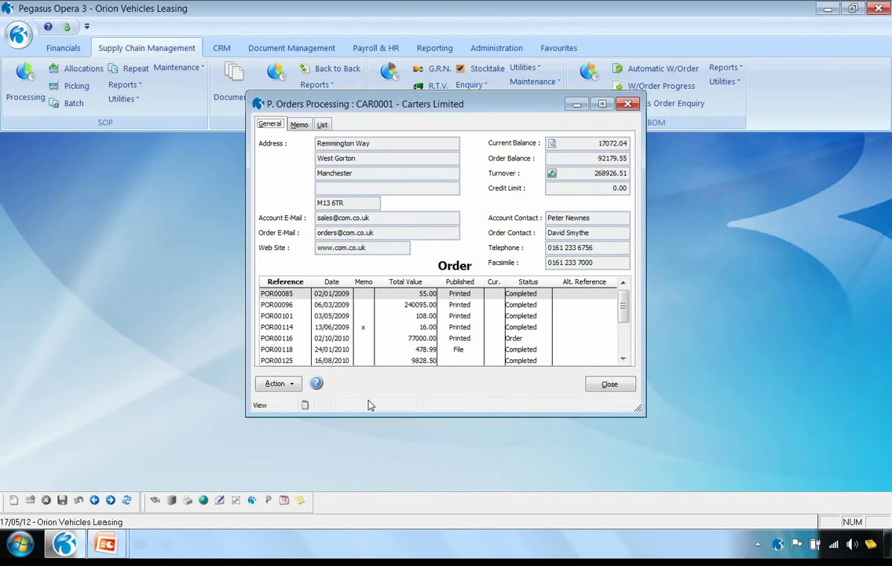
pyautogui.click(598, 385)
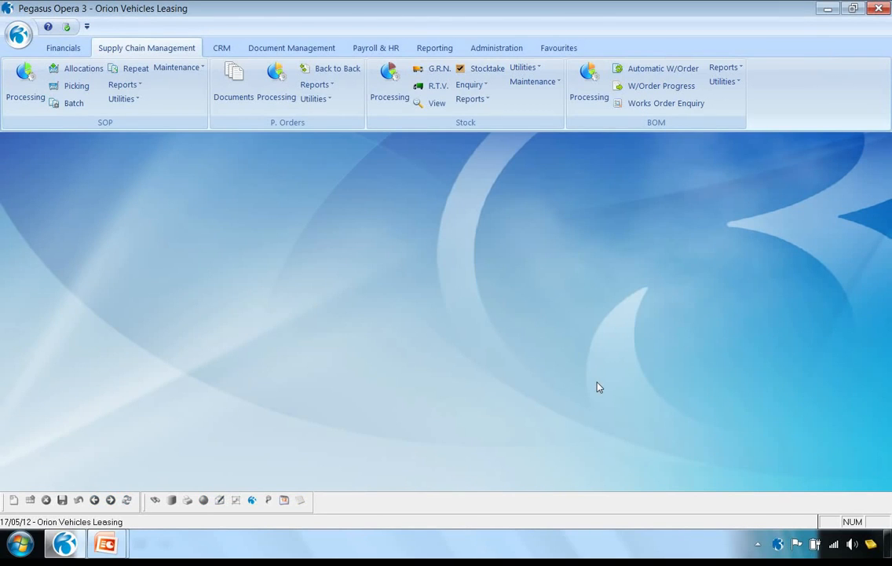
# Open SOP Processing to review the document actions available for Adams Light Engineering Ltd, and close it
pyautogui.click(27, 74)
pyautogui.click(264, 385)
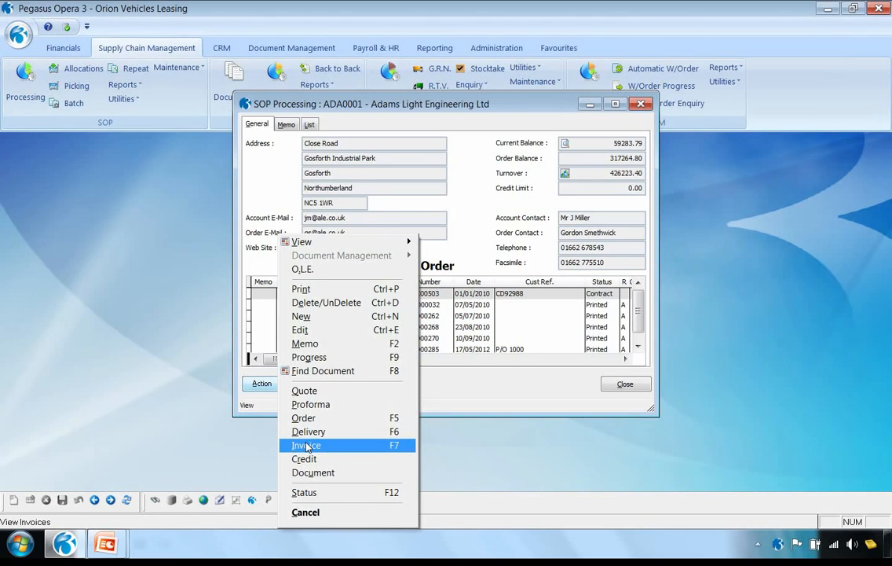
pyautogui.click(258, 442)
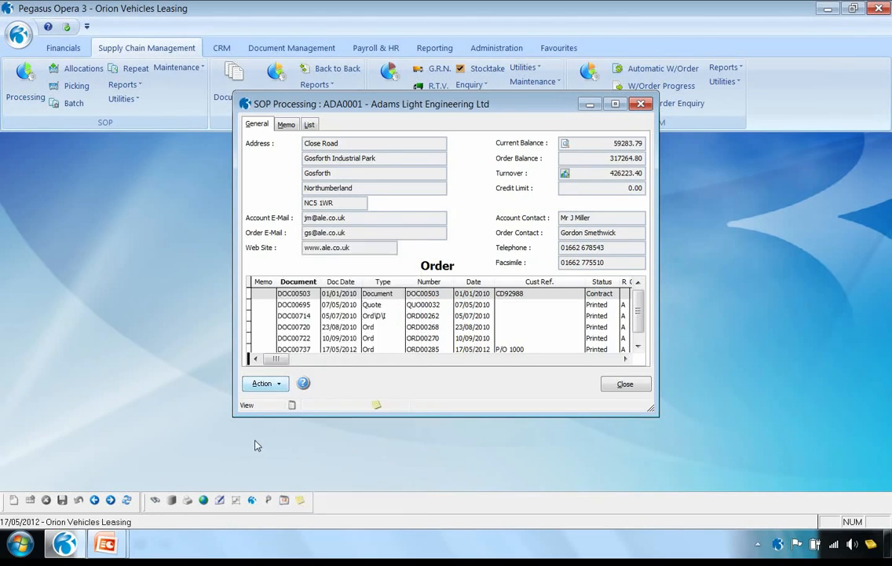
pyautogui.click(625, 384)
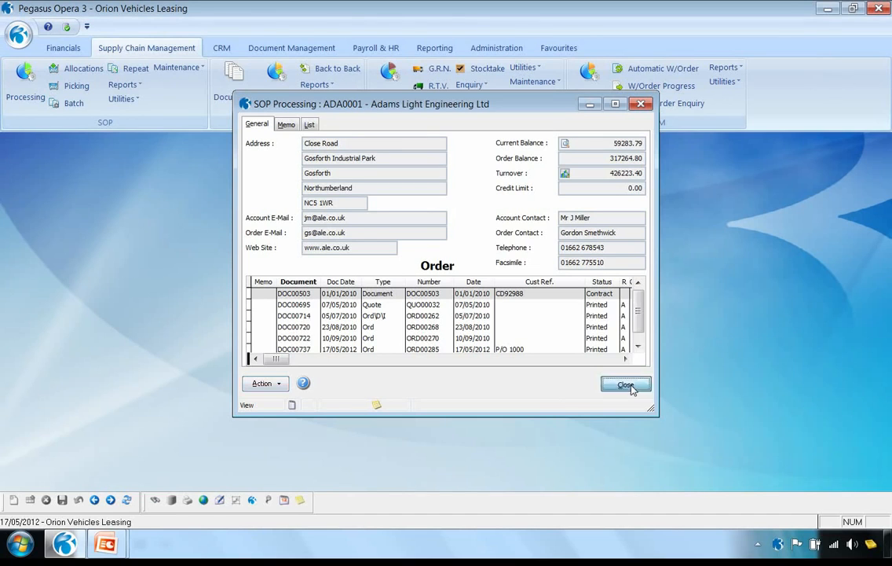
# Examine the stock allocations list for the default full product range, and cancel it without updating
pyautogui.click(77, 69)
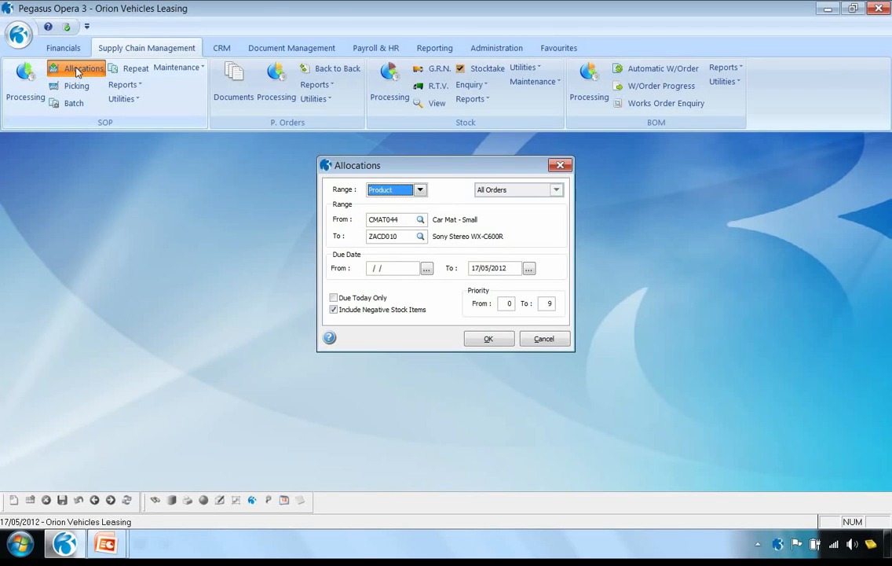
pyautogui.click(489, 340)
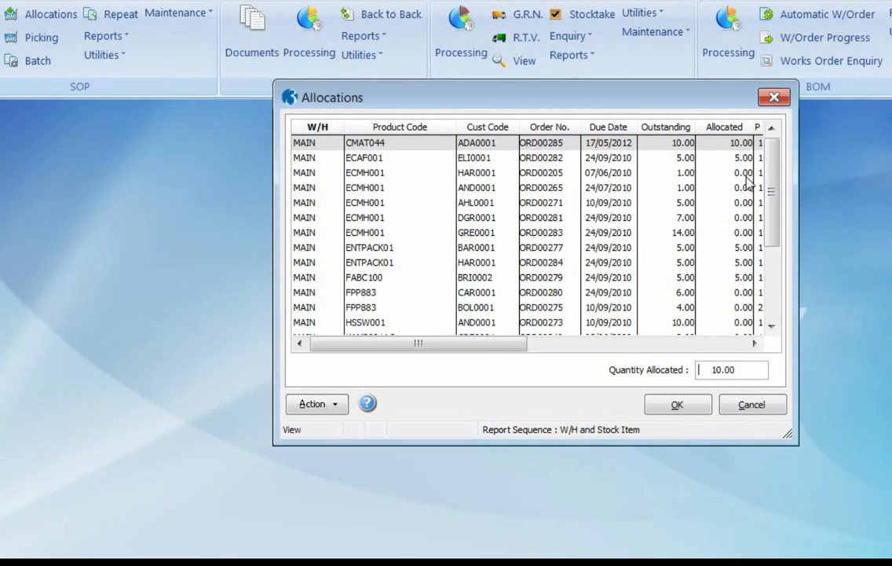
pyautogui.click(751, 406)
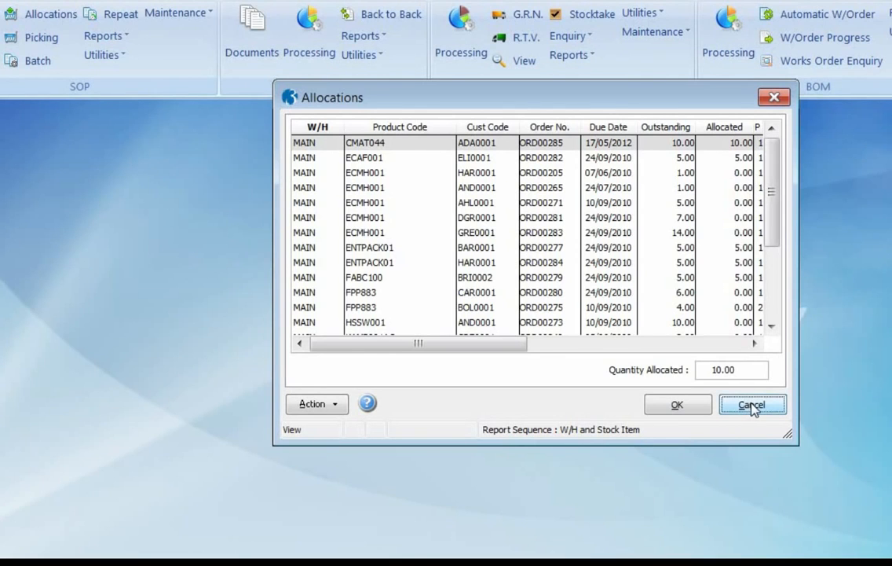
pyautogui.click(599, 359)
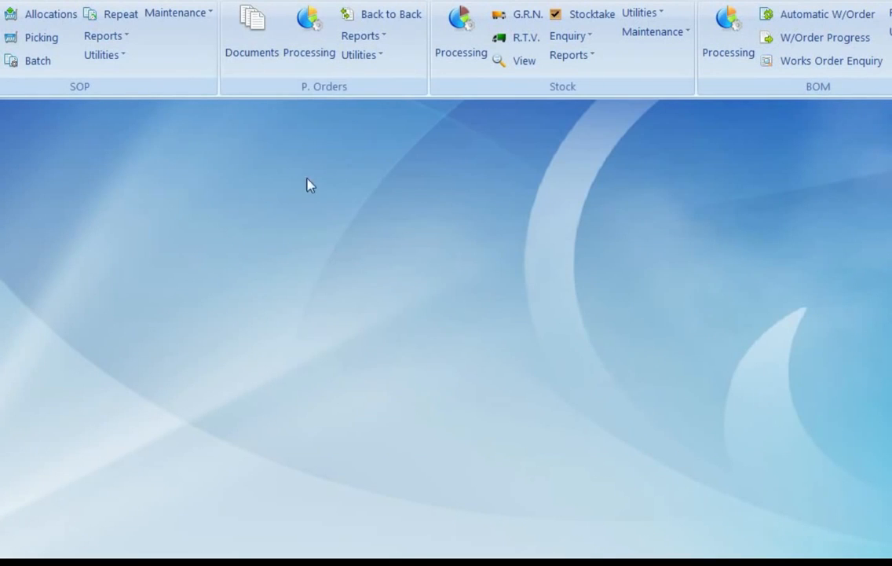
# Set up stock allocations by Account, limiting the range from and to Adams Light Engineering Ltd
pyautogui.click(52, 16)
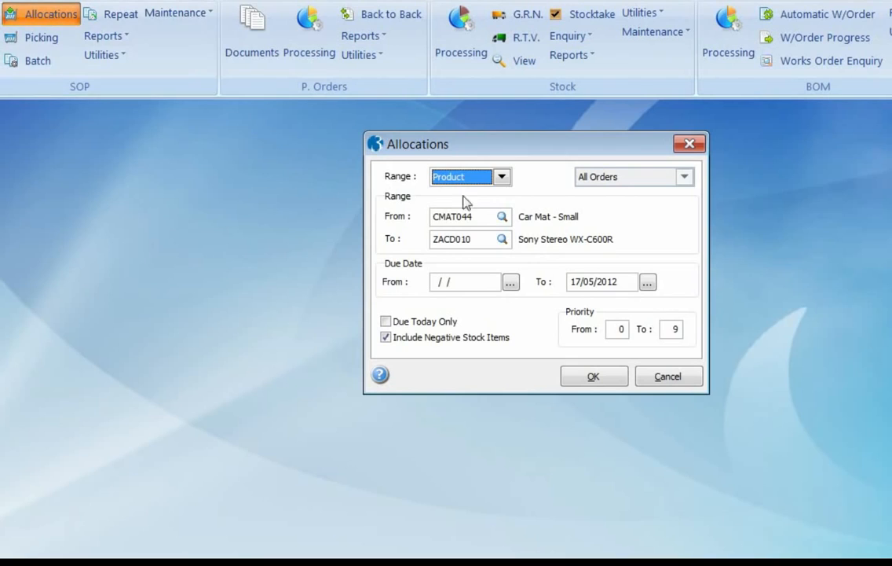
pyautogui.click(502, 176)
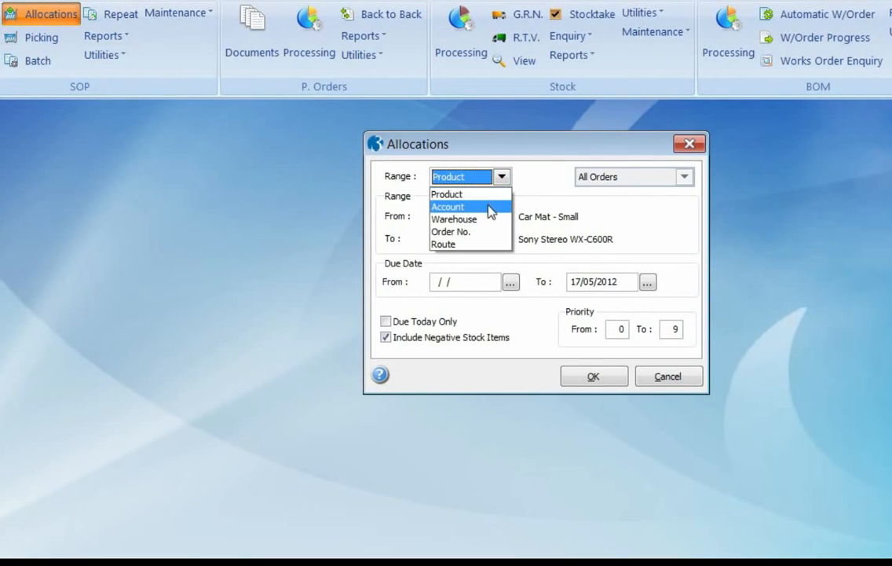
pyautogui.click(490, 207)
pyautogui.moveTo(488, 238); pyautogui.dragTo(369, 234)
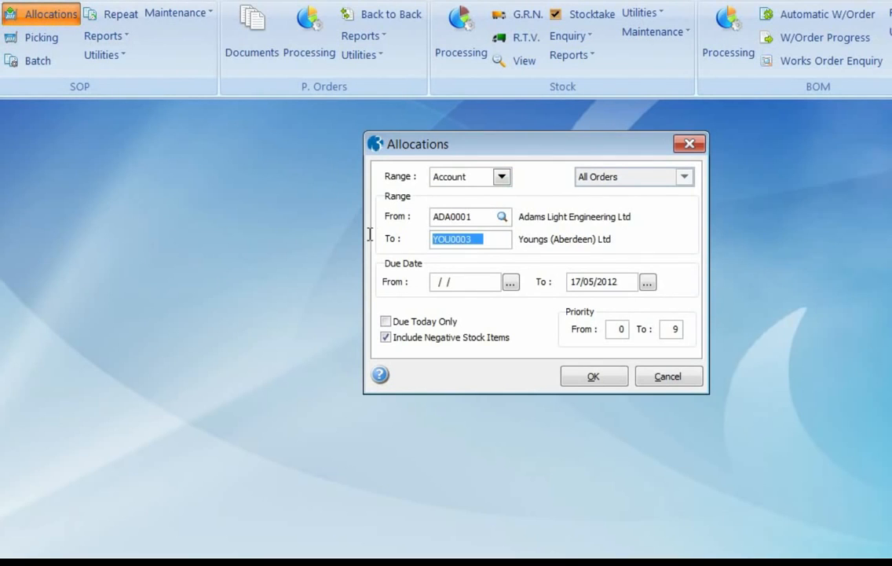
pyautogui.write('ADA')
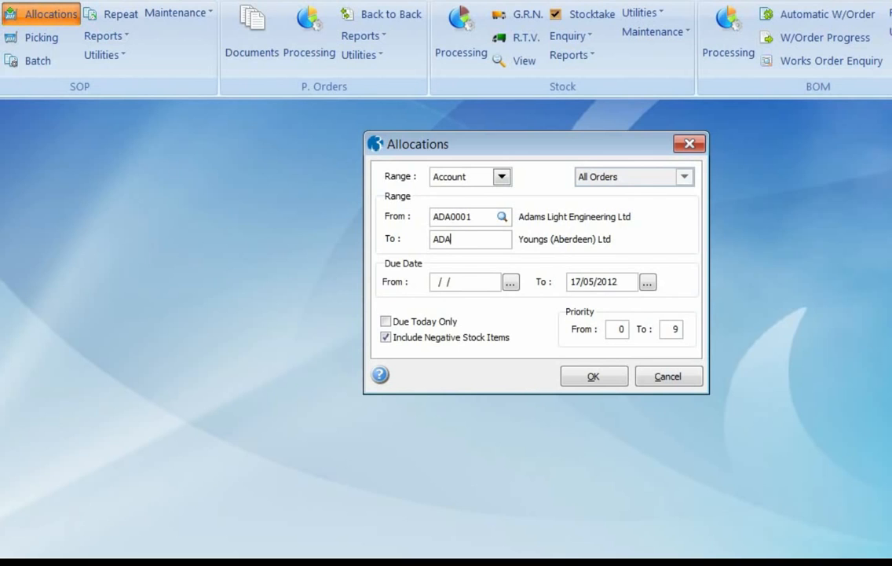
pyautogui.write('0001')
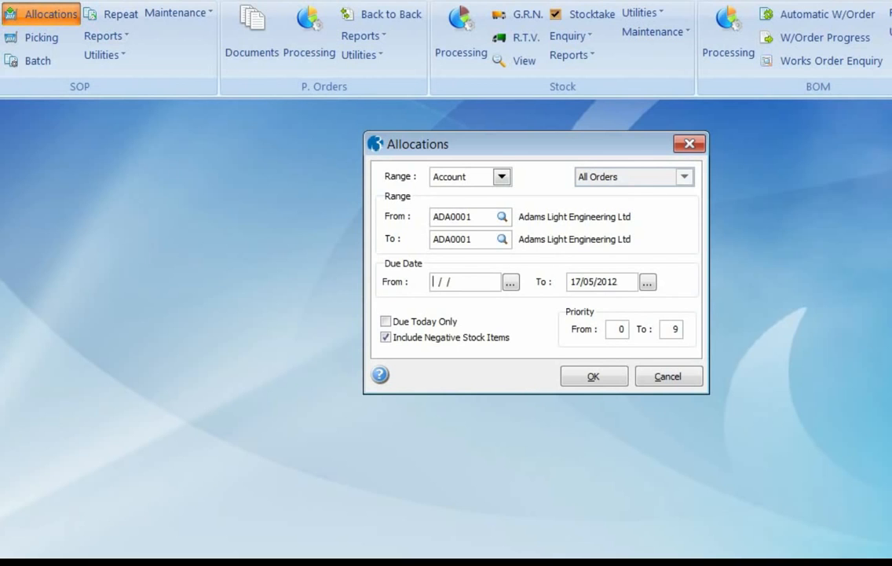
# Generate the allocations for Adams Light Engineering Ltd, accept the suggested quantities and update
pyautogui.click(593, 377)
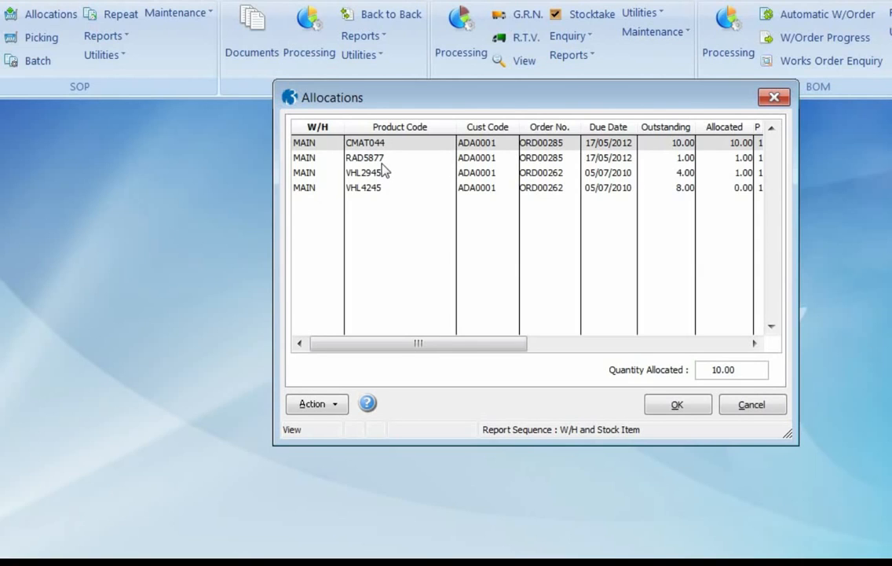
pyautogui.click(689, 407)
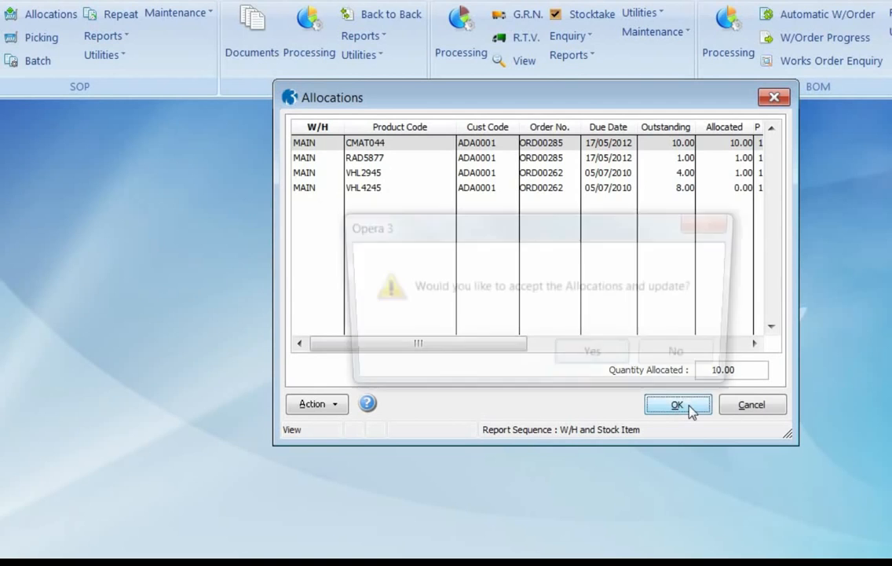
pyautogui.click(616, 367)
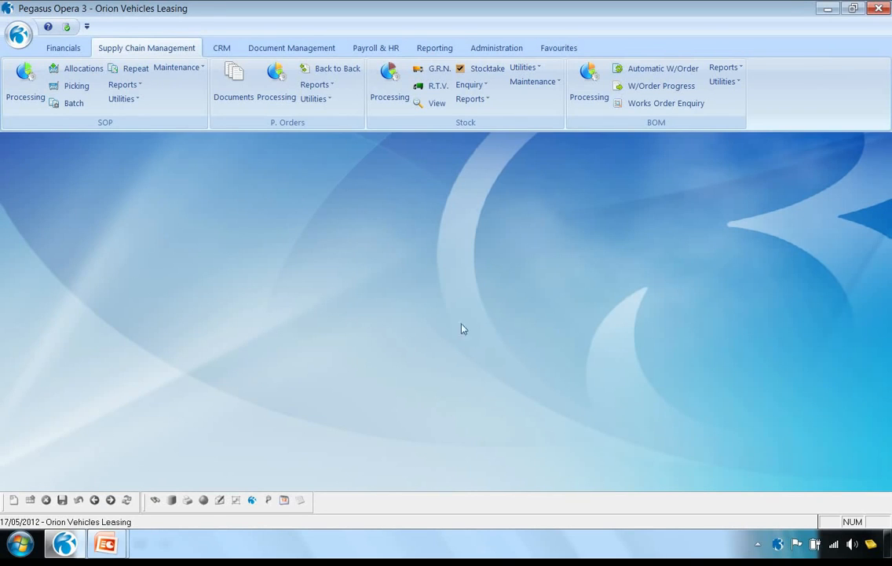
# Generate the suggested delivery list in SOP Batch Processing, progressing documents from Order to Delivery with the default order range
pyautogui.click(74, 104)
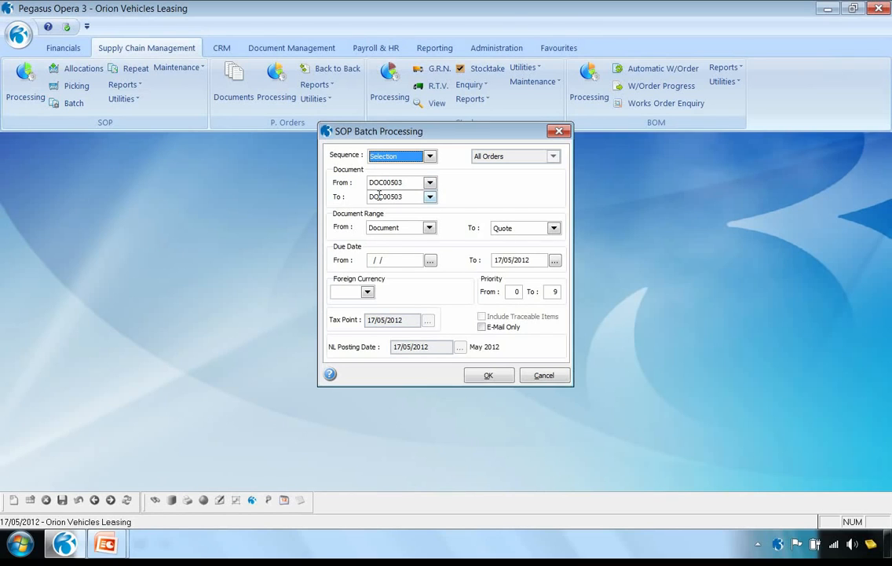
pyautogui.click(430, 228)
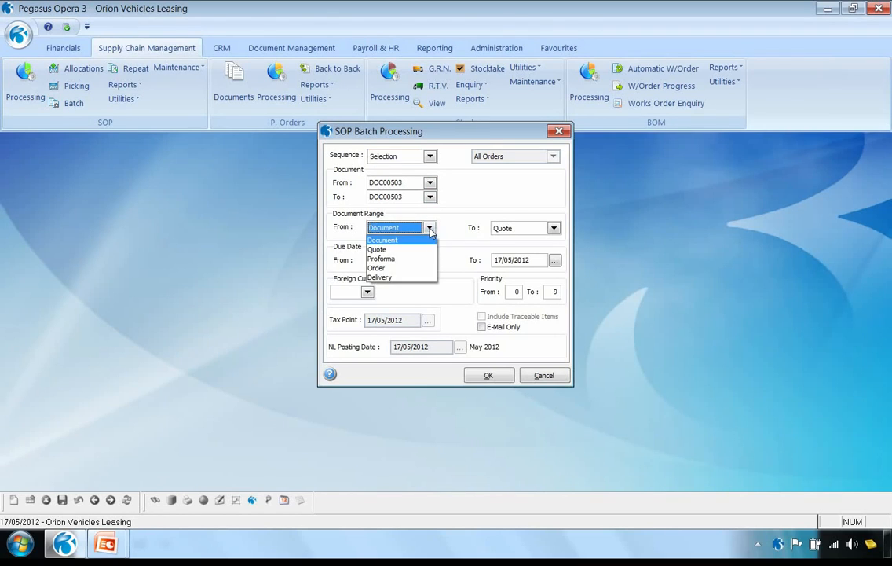
pyautogui.click(423, 269)
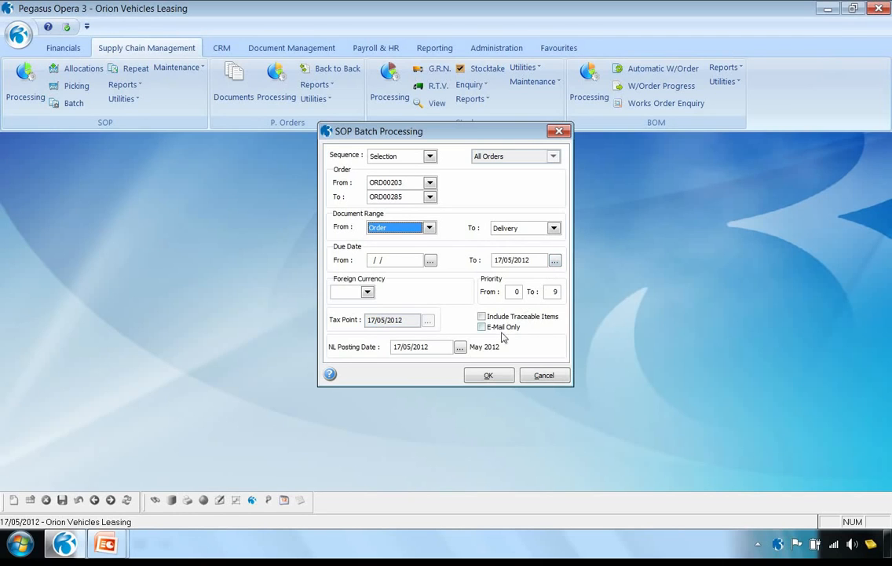
pyautogui.click(489, 376)
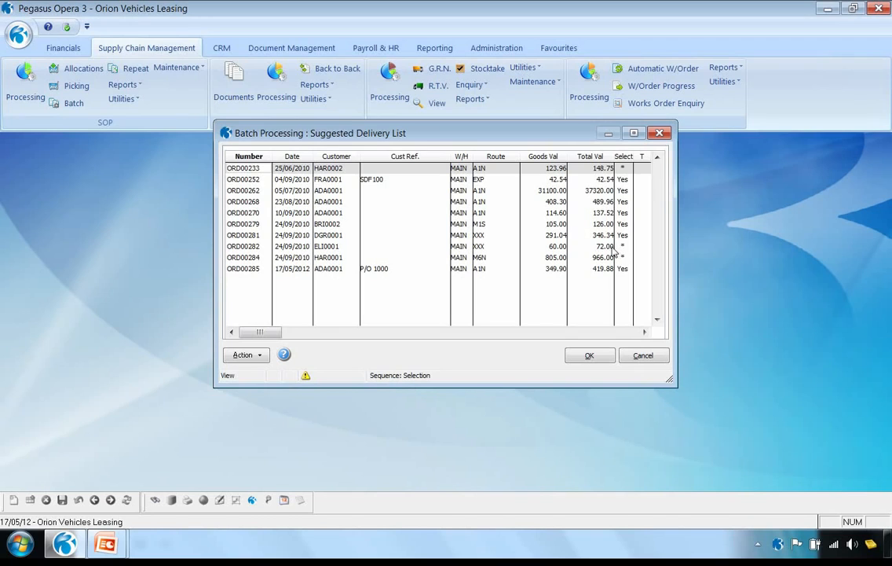
# Examine the exceptions recorded against the 72.00 order dated 24/09/2010 in the suggested delivery list
pyautogui.click(546, 246)
pyautogui.moveTo(306, 378)
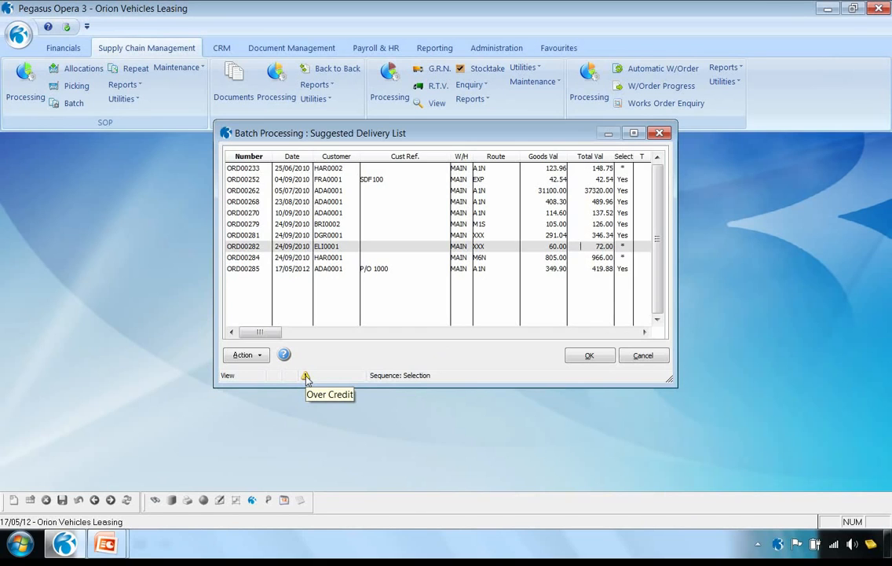
pyautogui.click(252, 356)
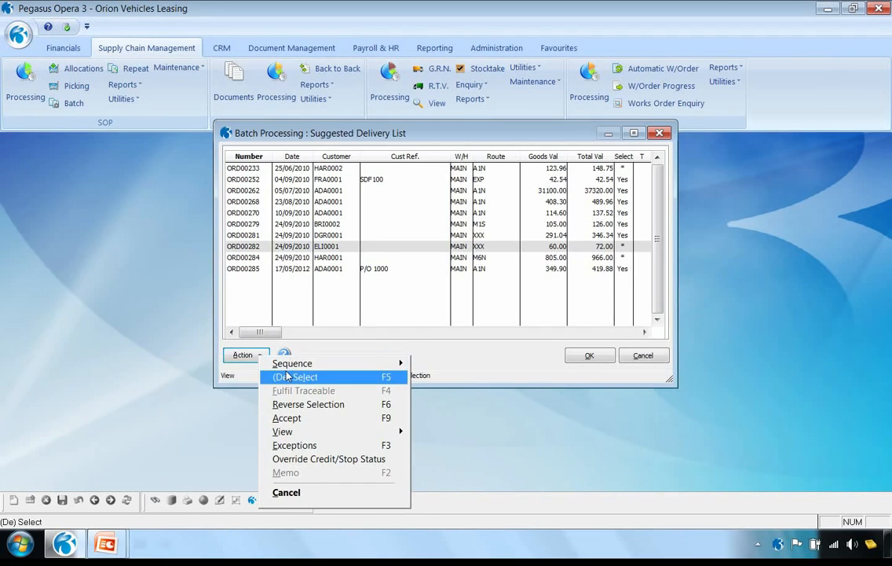
pyautogui.click(316, 446)
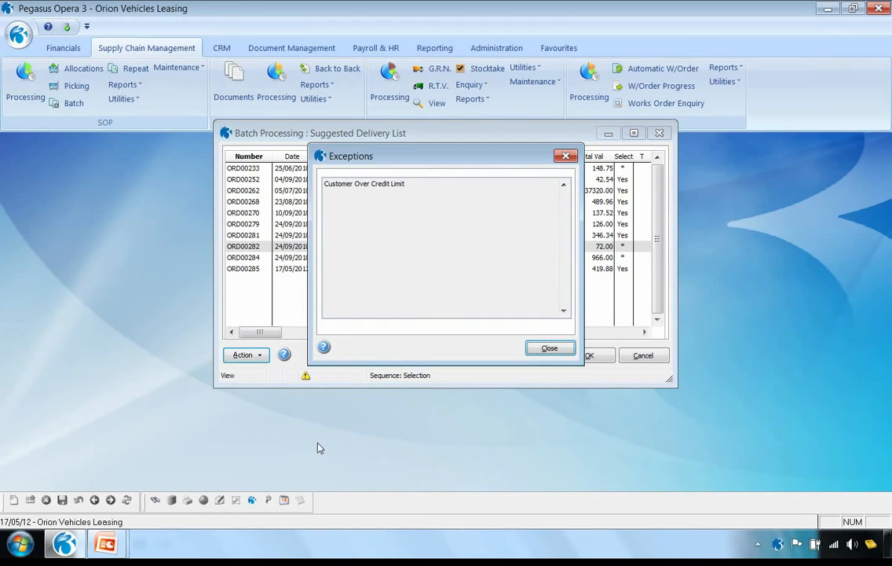
pyautogui.click(544, 348)
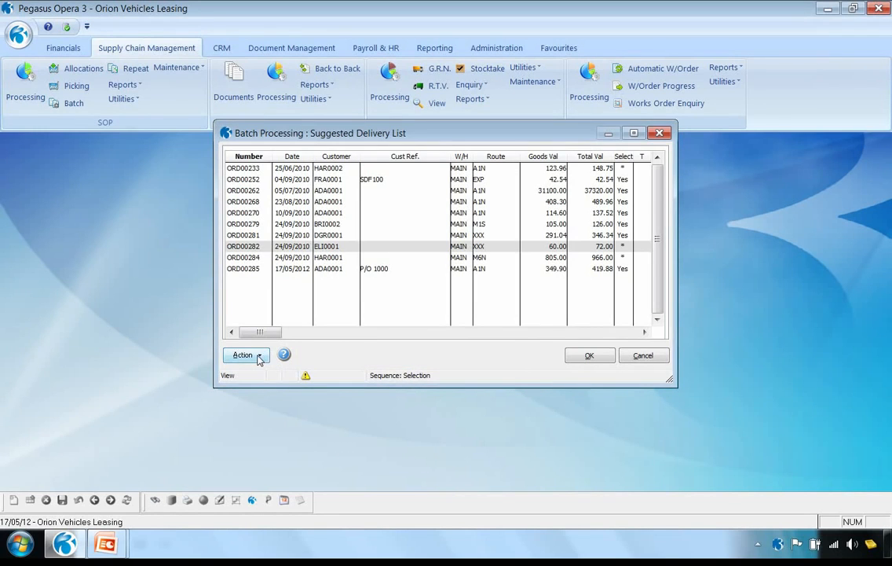
# Override the credit status for the suggested deliveries by allowing accounts over their credit limit
pyautogui.click(259, 359)
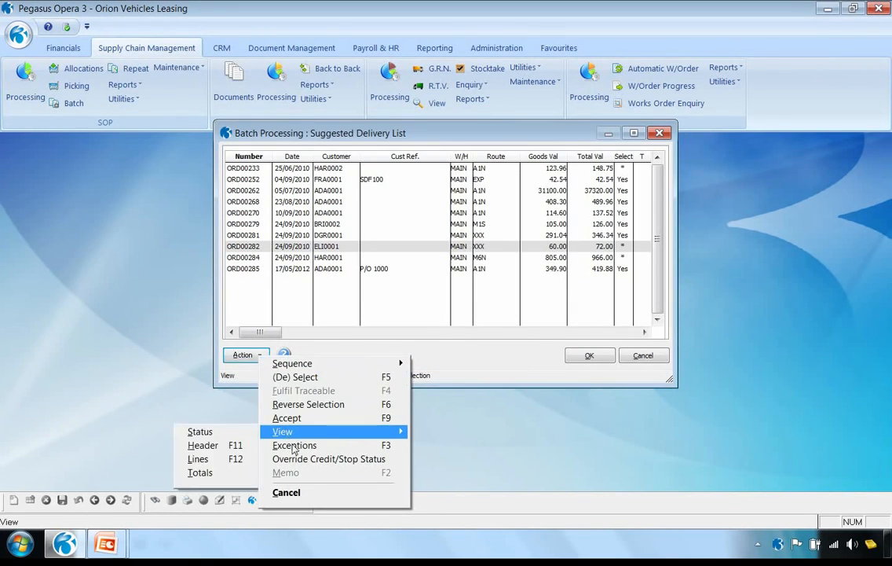
pyautogui.click(330, 459)
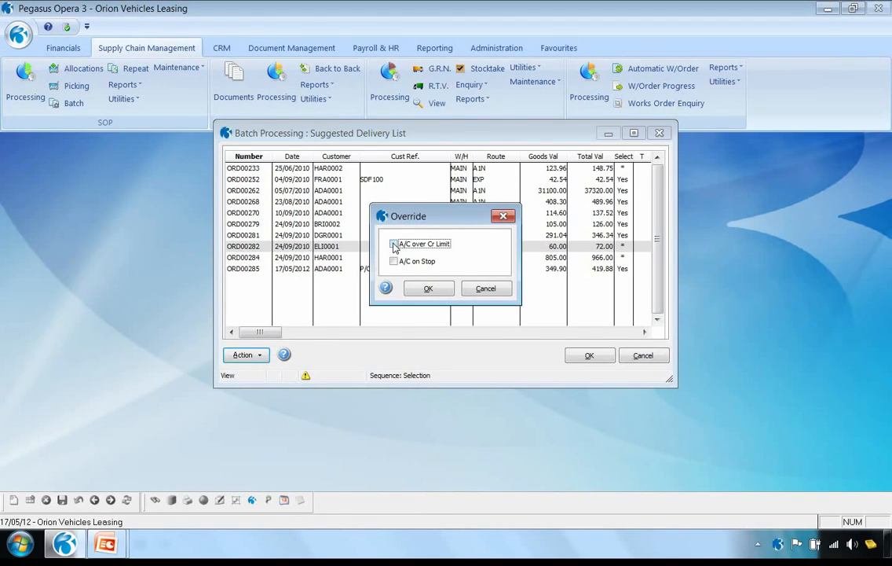
pyautogui.click(393, 245)
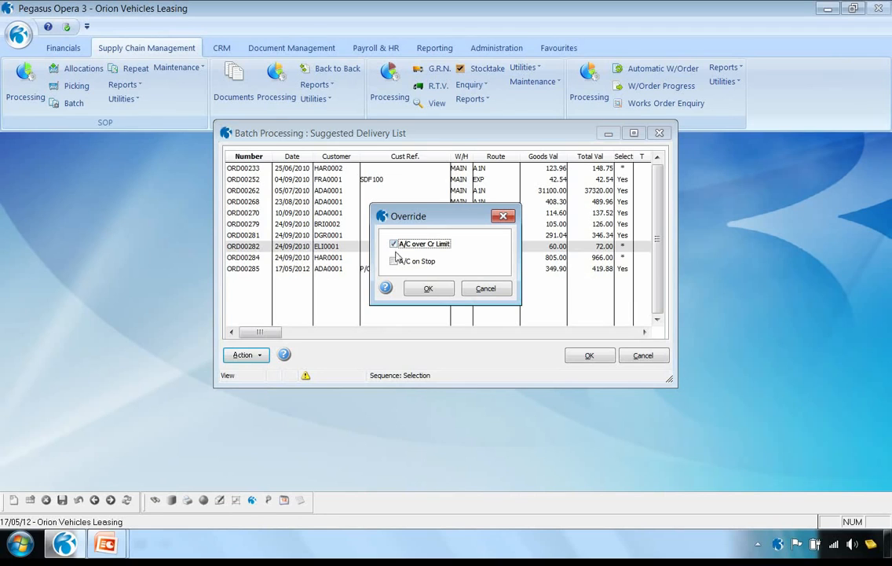
pyautogui.click(424, 289)
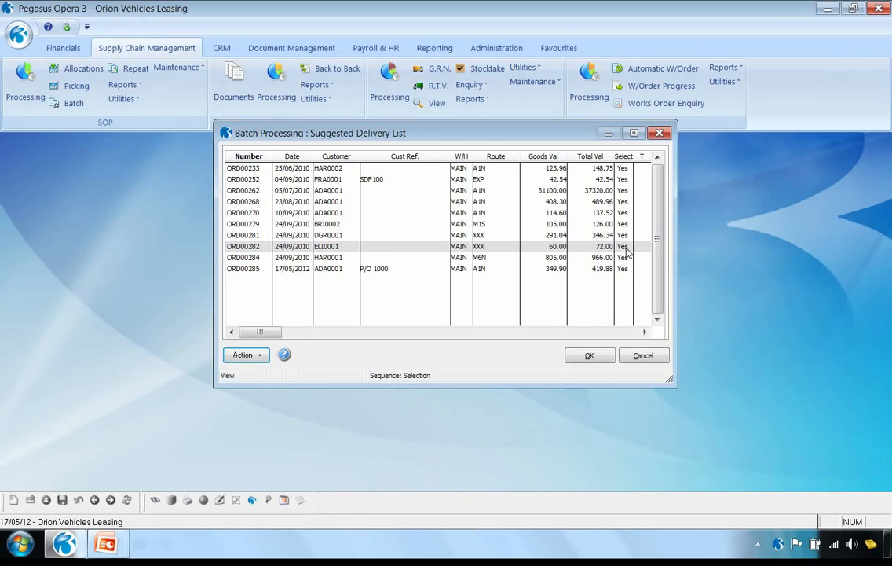
# Reverse the selection, select only the Adams Light Engineering Ltd order dated 17/05/2012, and accept the list in Customer output sequence
pyautogui.click(252, 353)
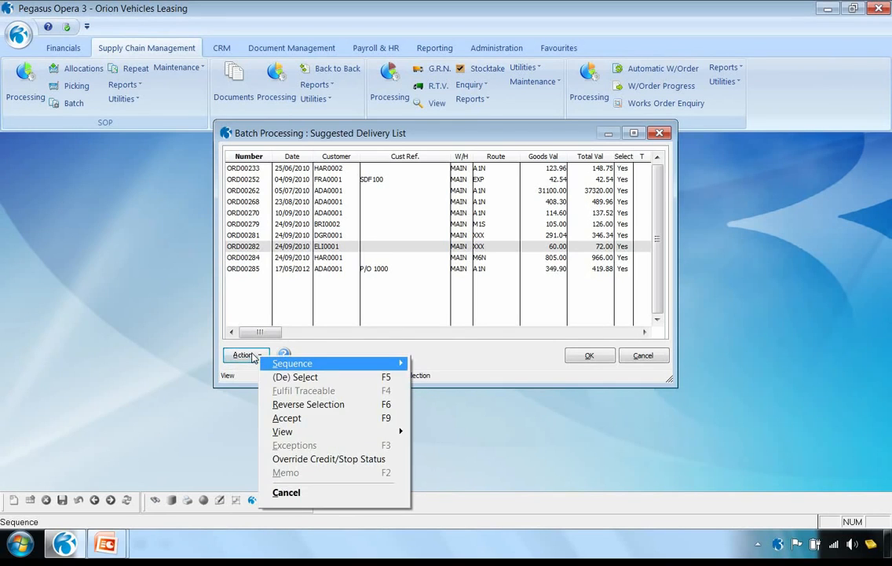
pyautogui.click(320, 406)
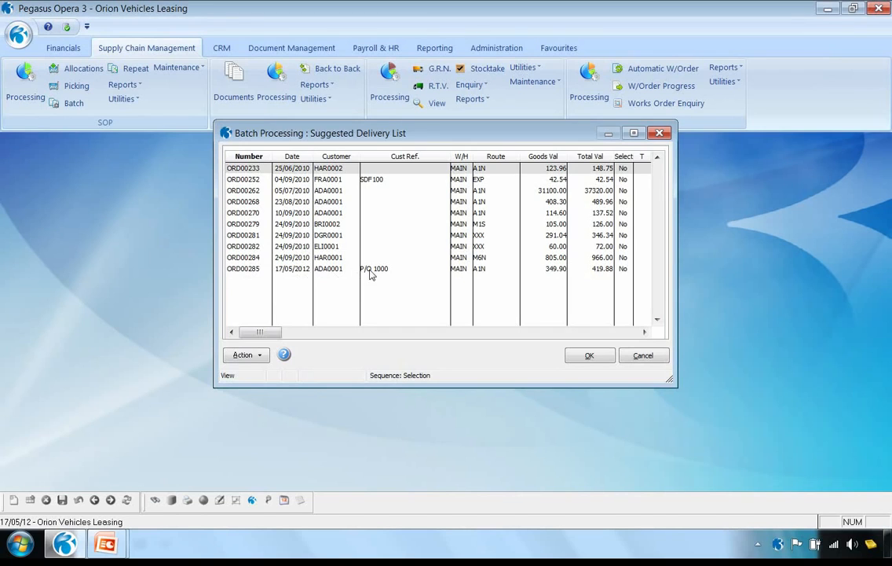
pyautogui.click(244, 270)
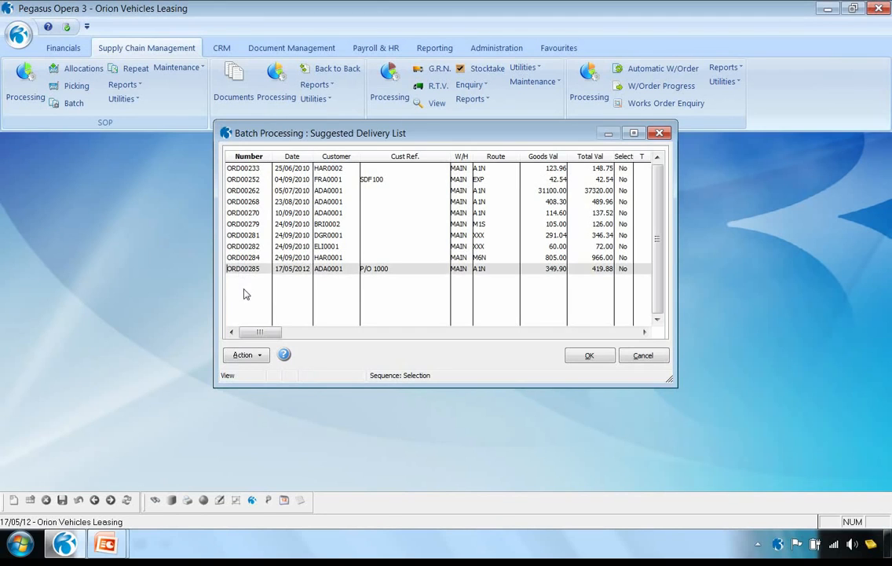
pyautogui.click(245, 355)
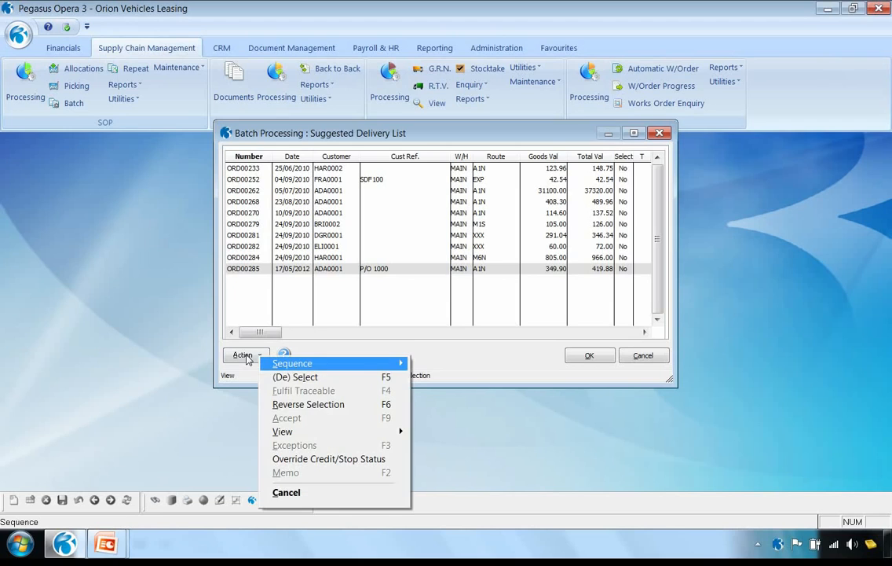
pyautogui.click(297, 377)
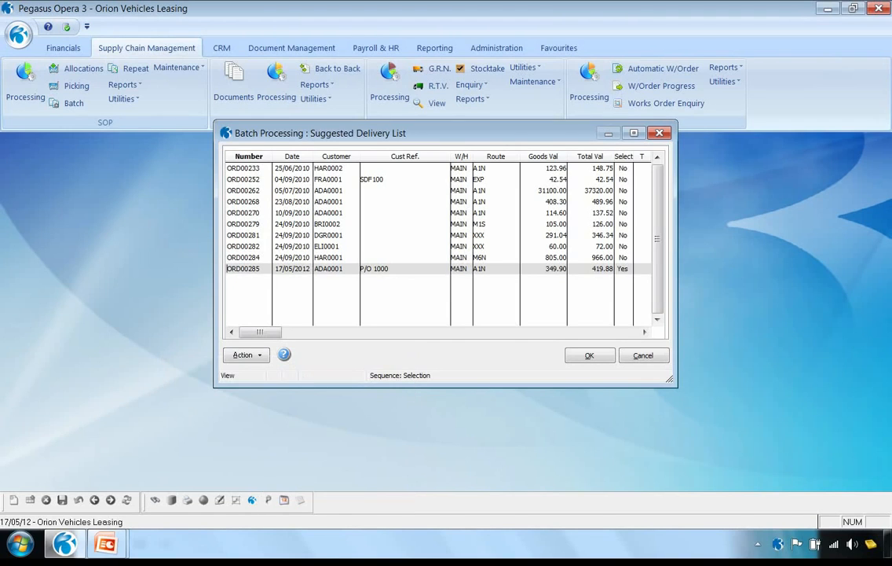
pyautogui.click(593, 362)
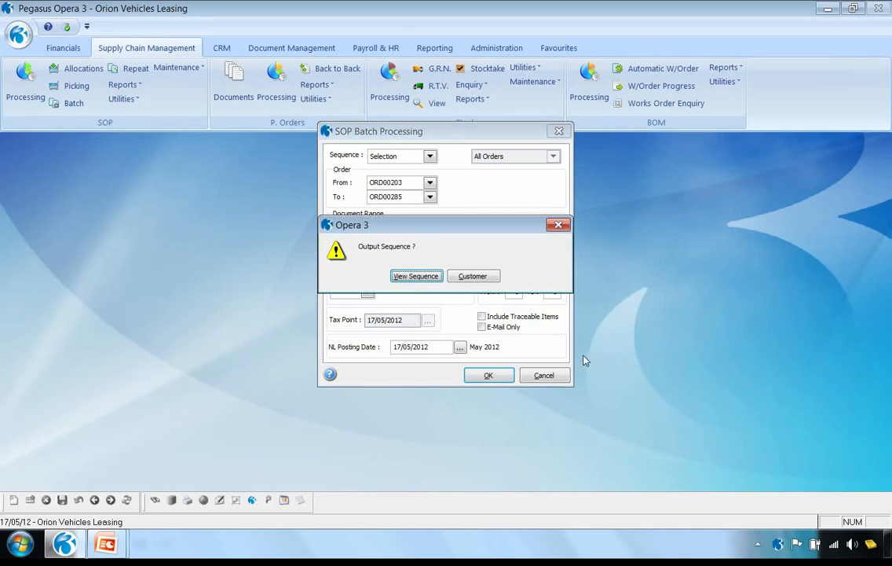
pyautogui.click(476, 276)
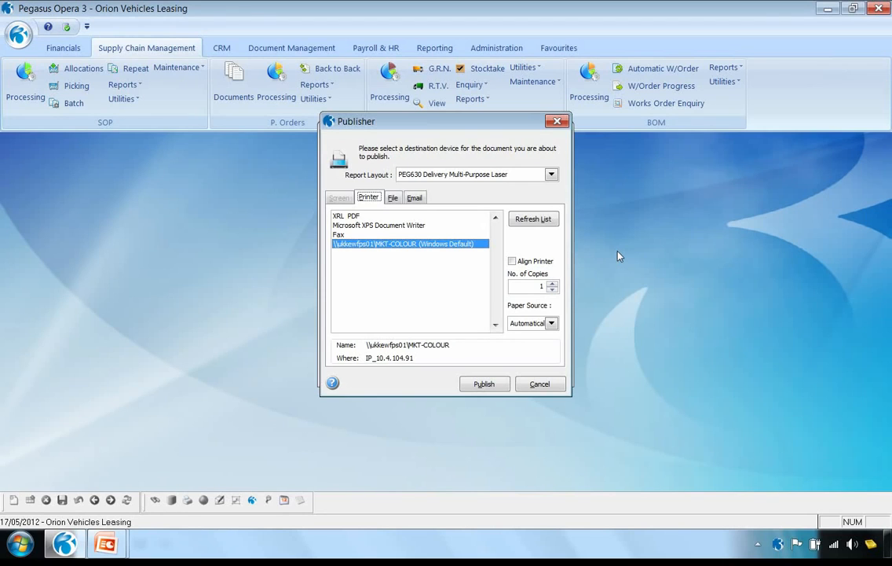
# Publish the delivery note as a PDF Print Spooler file named 1 with a delivery notes description, and publish the following report to screen
pyautogui.click(392, 197)
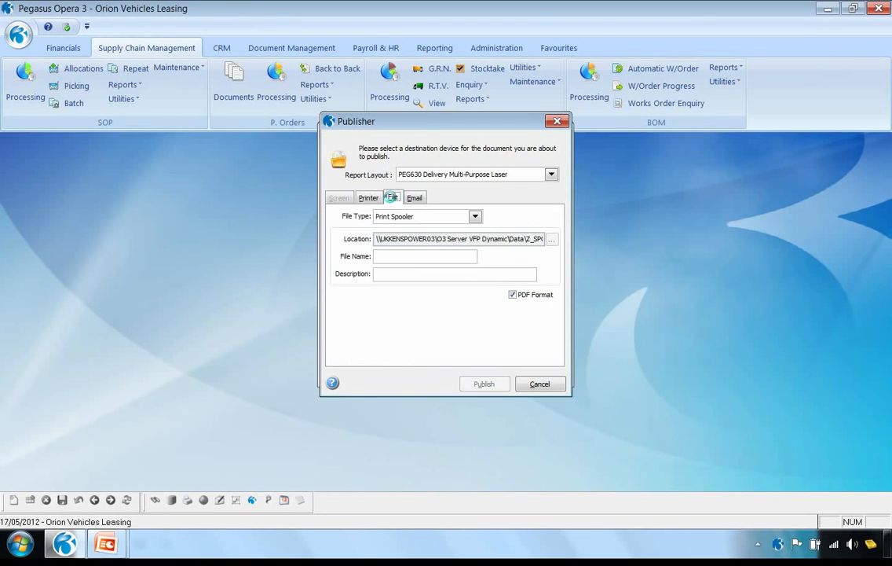
pyautogui.write('1')
pyautogui.click(395, 276)
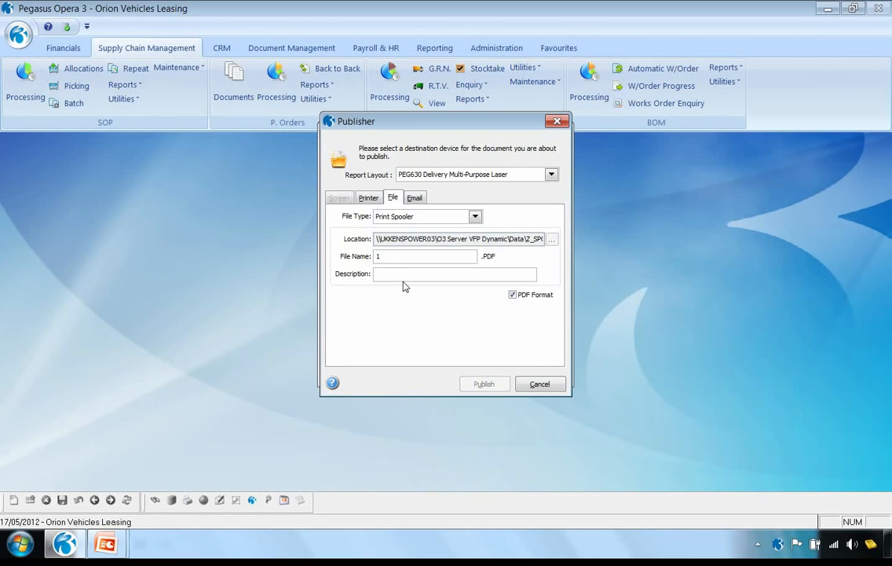
pyautogui.write('Ste')
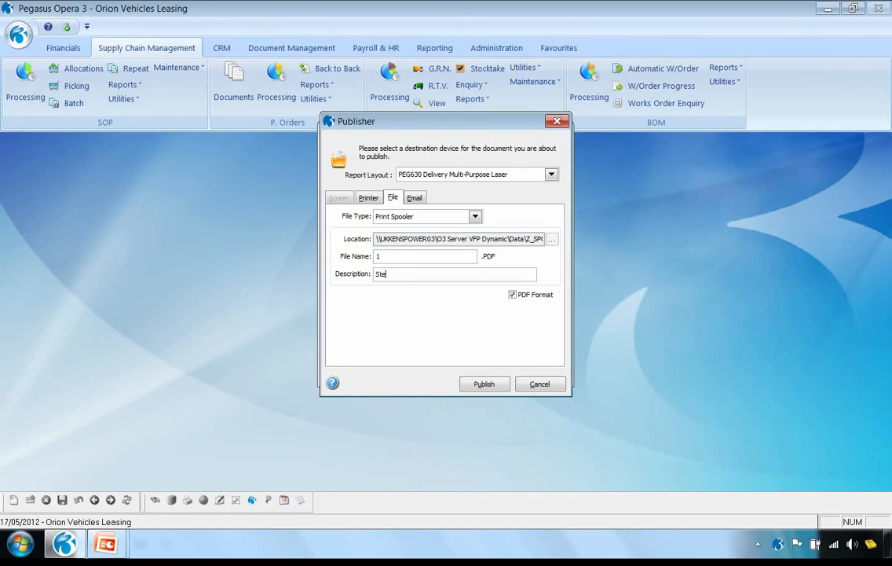
pyautogui.write('ves Delivery Notes')
pyautogui.click(483, 384)
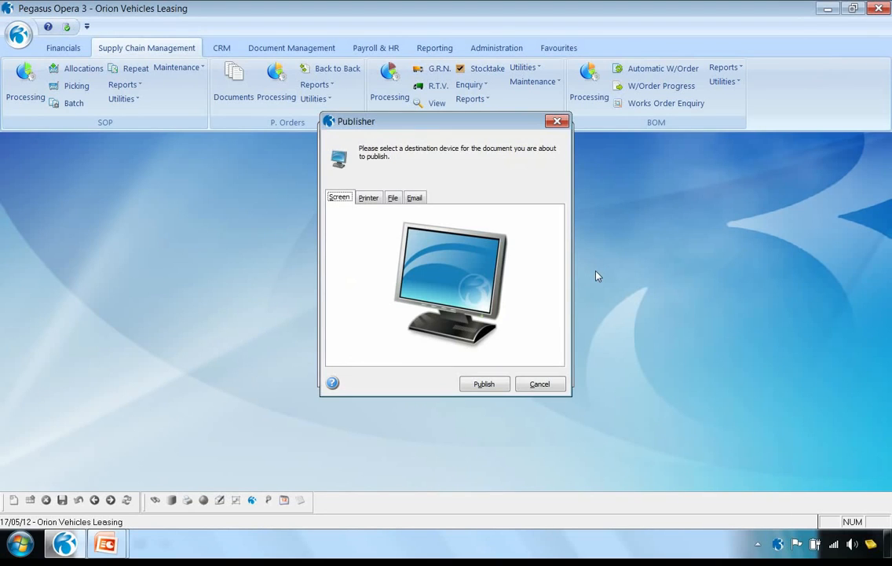
pyautogui.click(493, 384)
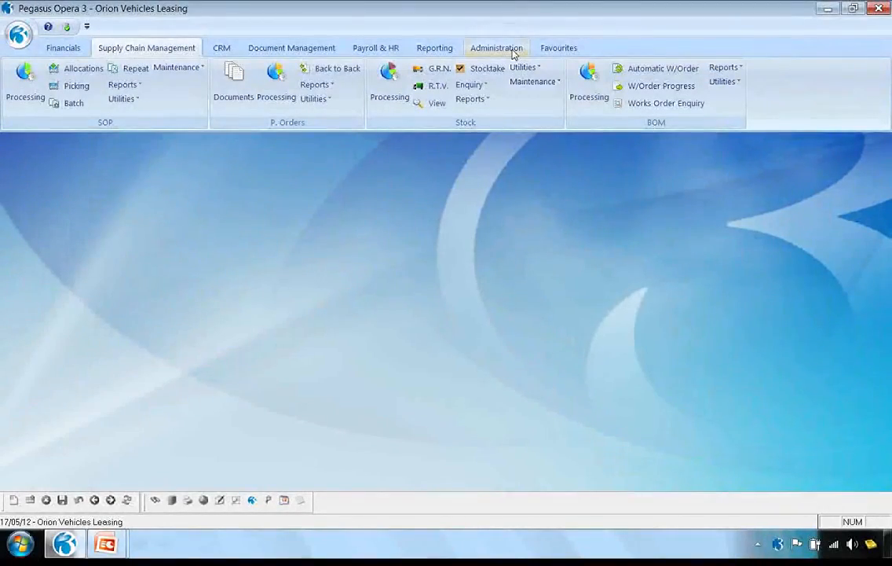
# View the spooled delivery note file 1 from Spooler Control, and close both the PDF and Spooler Control
pyautogui.click(512, 52)
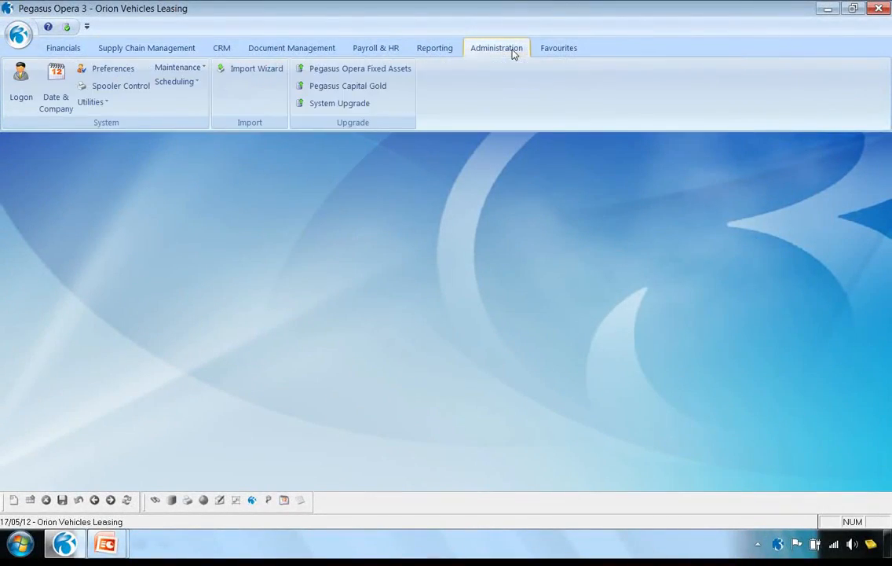
pyautogui.click(110, 86)
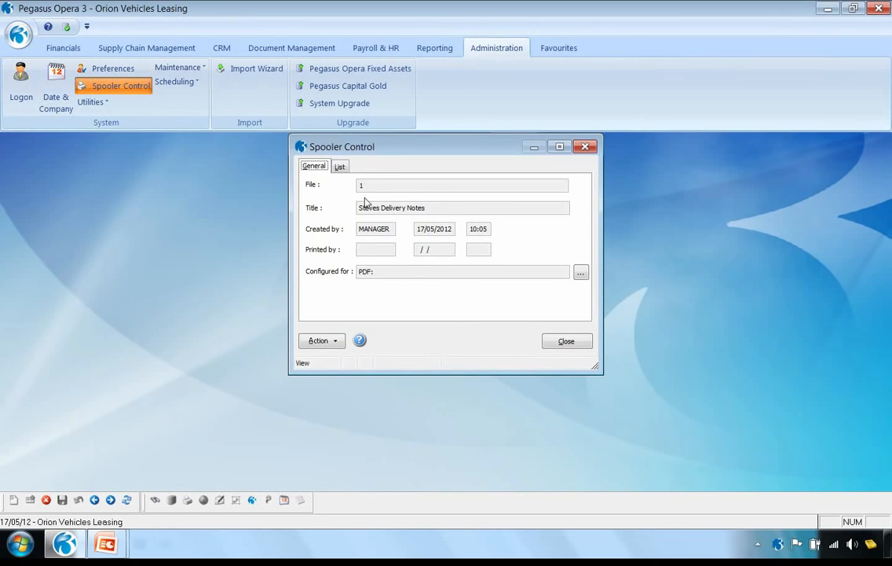
pyautogui.click(326, 343)
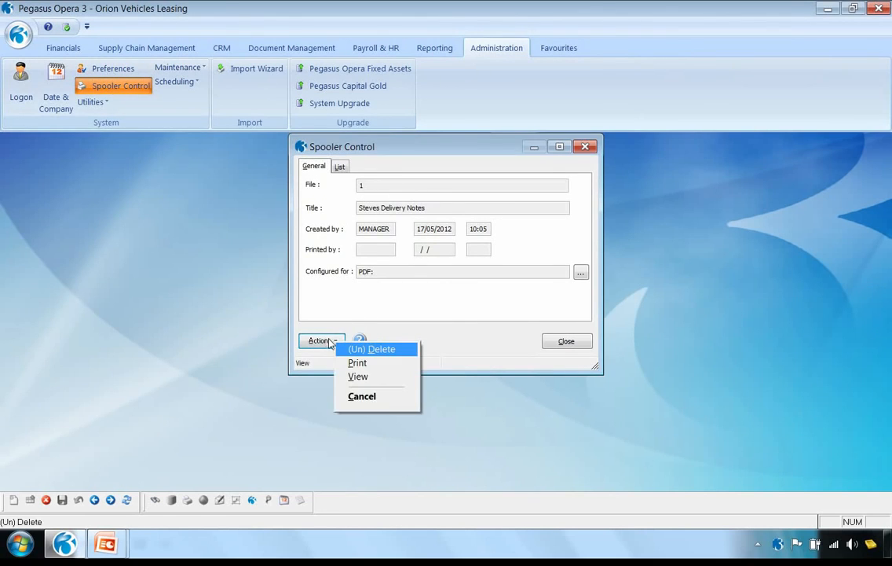
pyautogui.click(359, 378)
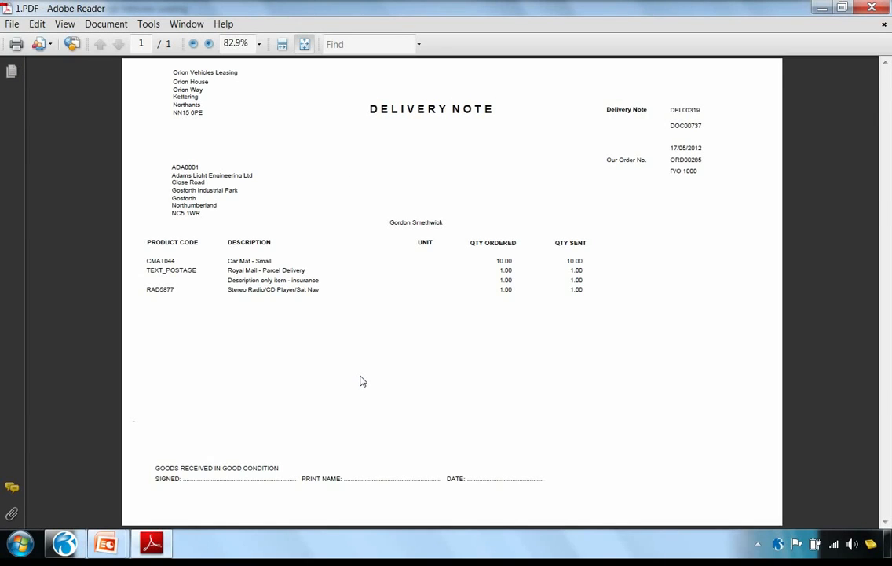
pyautogui.click(872, 7)
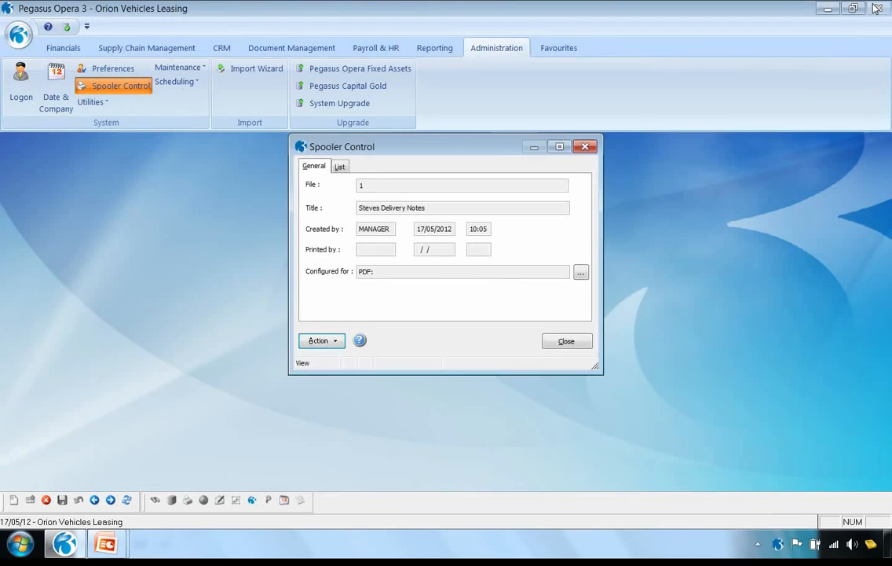
pyautogui.click(564, 341)
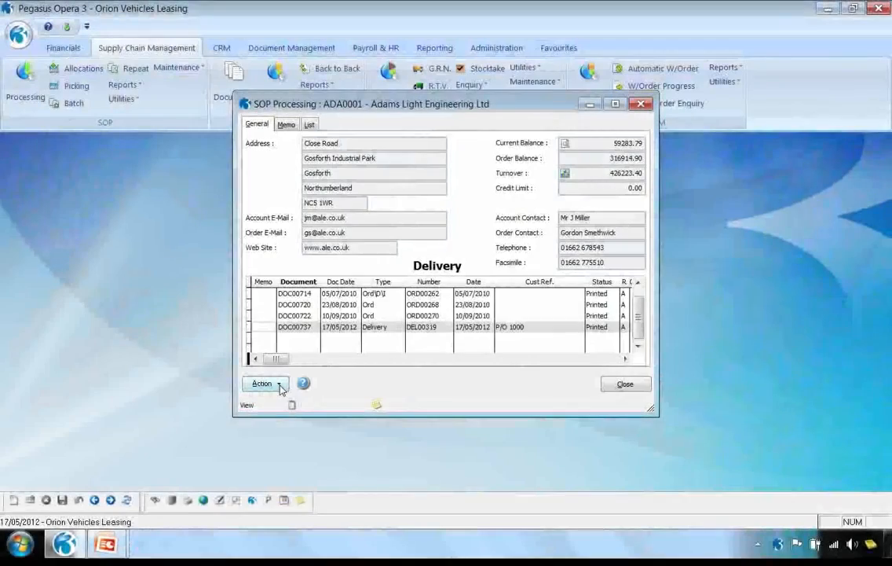
# Switch the Adams Light Engineering Ltd documents to Invoice and progress the delivery dated 17/05/2012 to an invoice
pyautogui.click(280, 388)
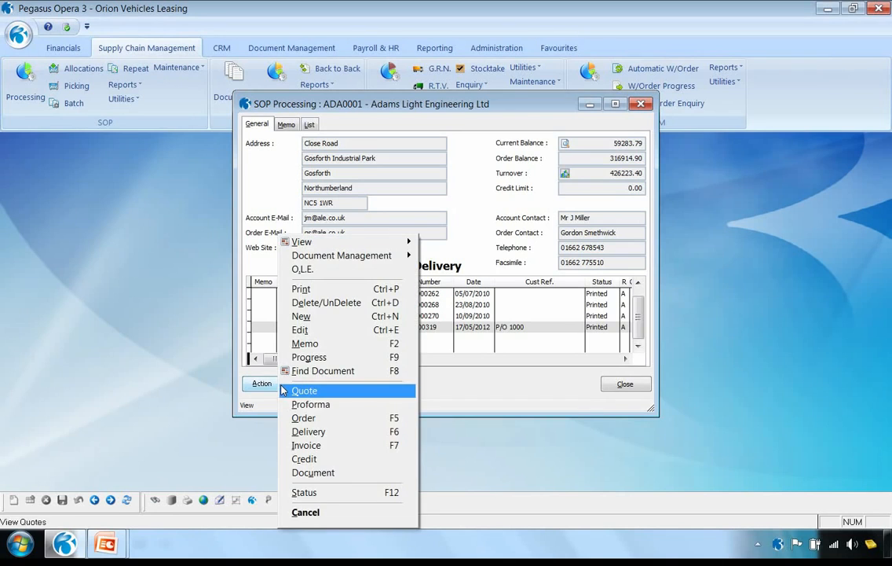
pyautogui.click(310, 445)
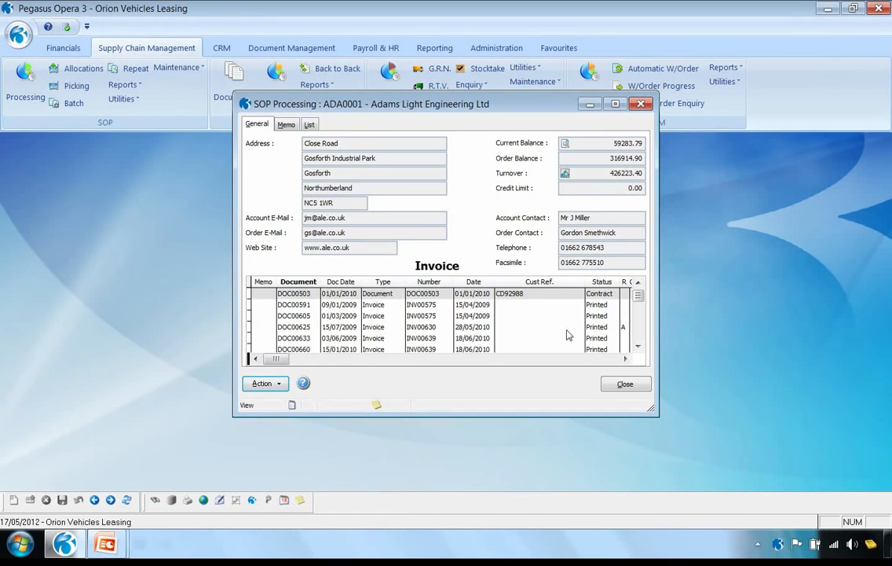
pyautogui.click(640, 340)
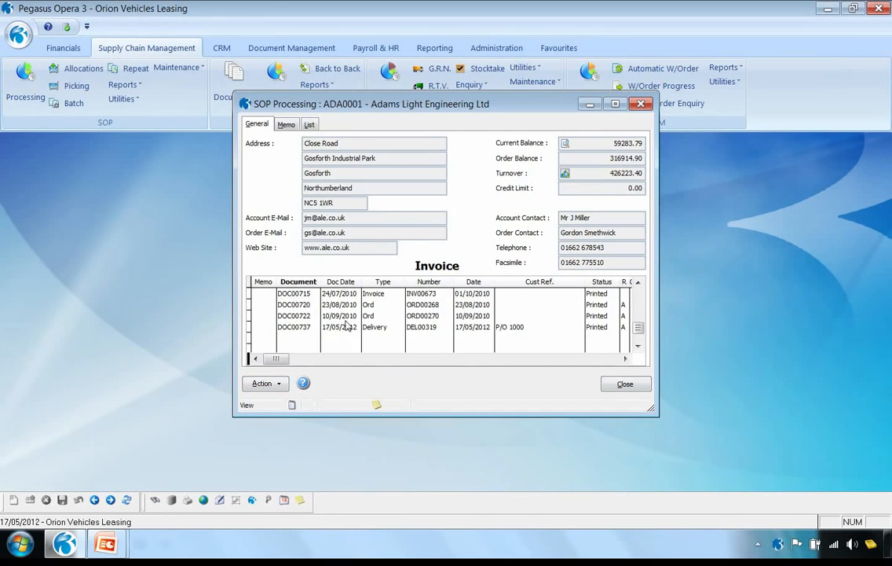
pyautogui.click(284, 328)
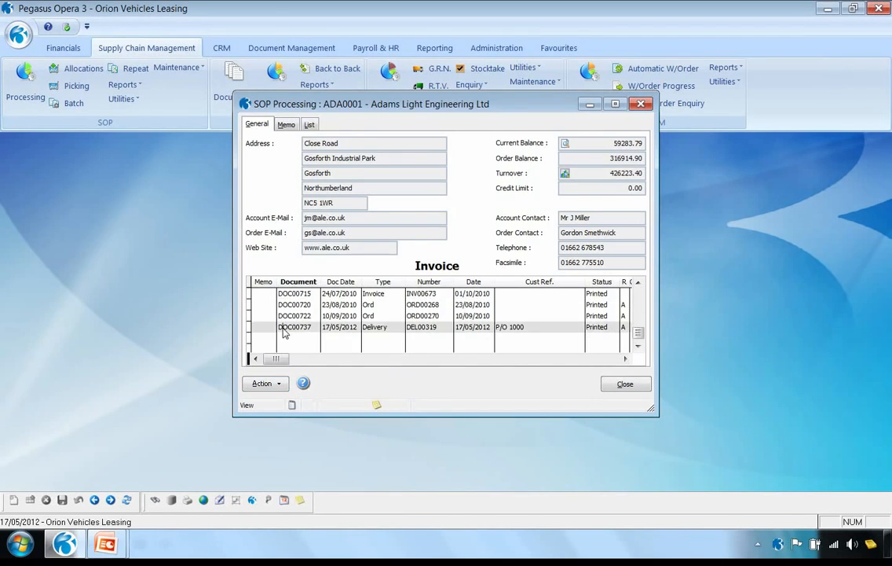
pyautogui.click(276, 384)
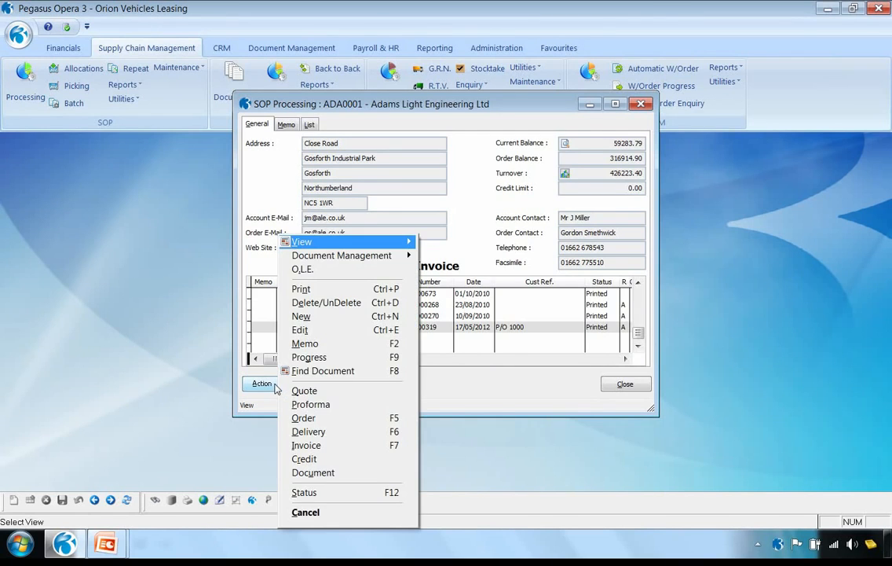
pyautogui.click(303, 357)
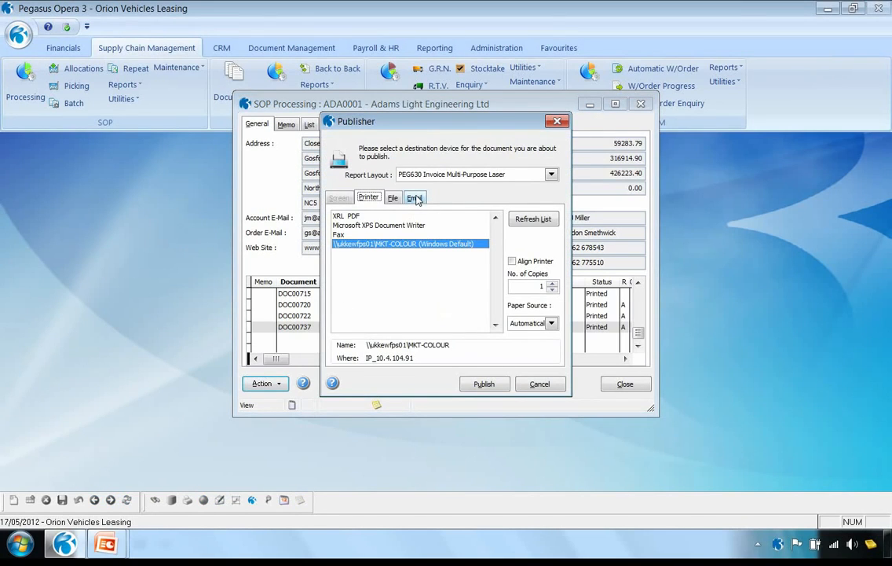
# E-mail the invoice as PDF 1 with subject "Invoices for yesterday deliveries" and body "Please find attached our invoices", accepting the offered due date
pyautogui.click(415, 198)
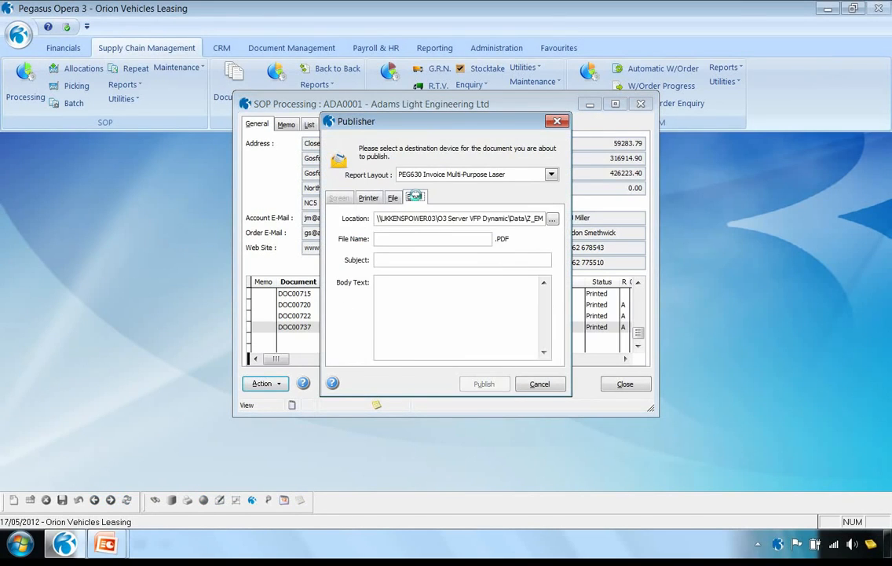
pyautogui.click(390, 239)
pyautogui.write('1')
pyautogui.press('Tab')
pyautogui.write('Invoices for yes')
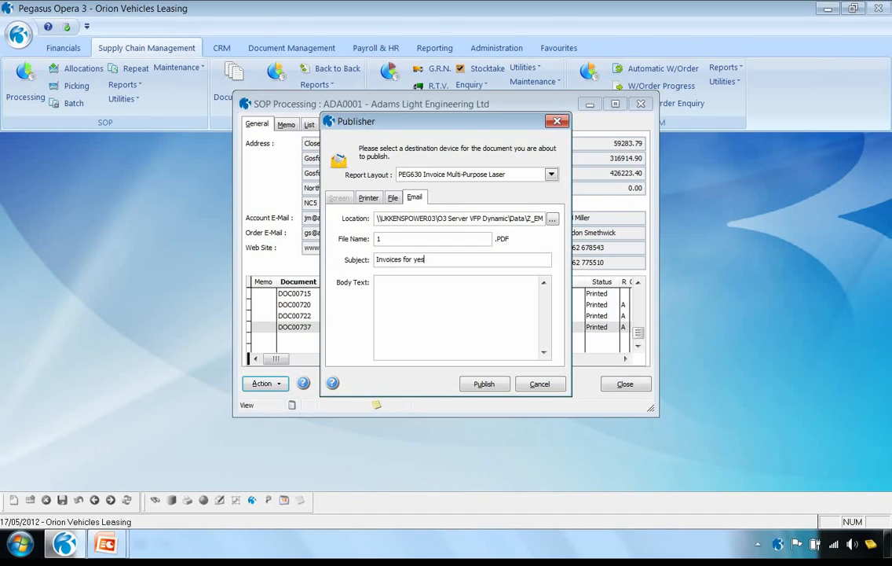
pyautogui.write('terday deliverie')
pyautogui.write('s')
pyautogui.press('Tab')
pyautogui.write('Please find attached our invoices')
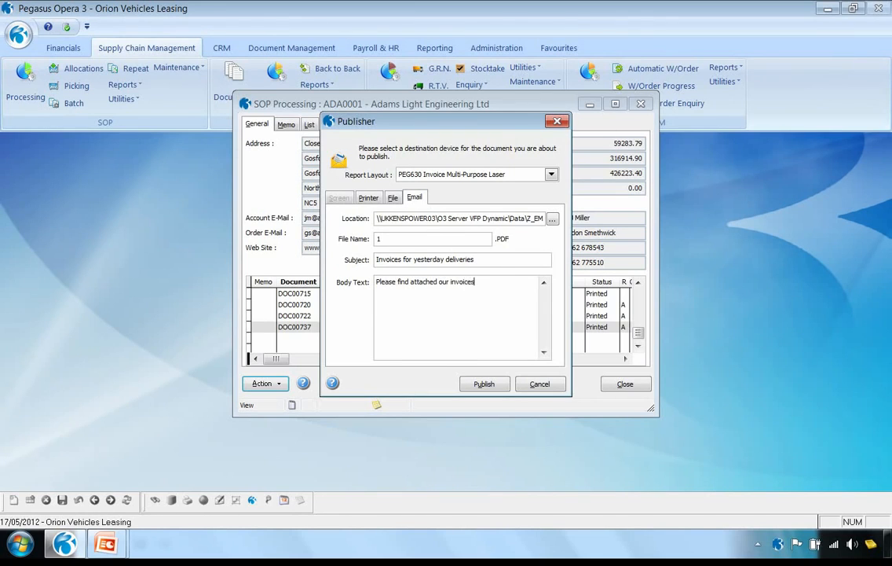
pyautogui.click(479, 384)
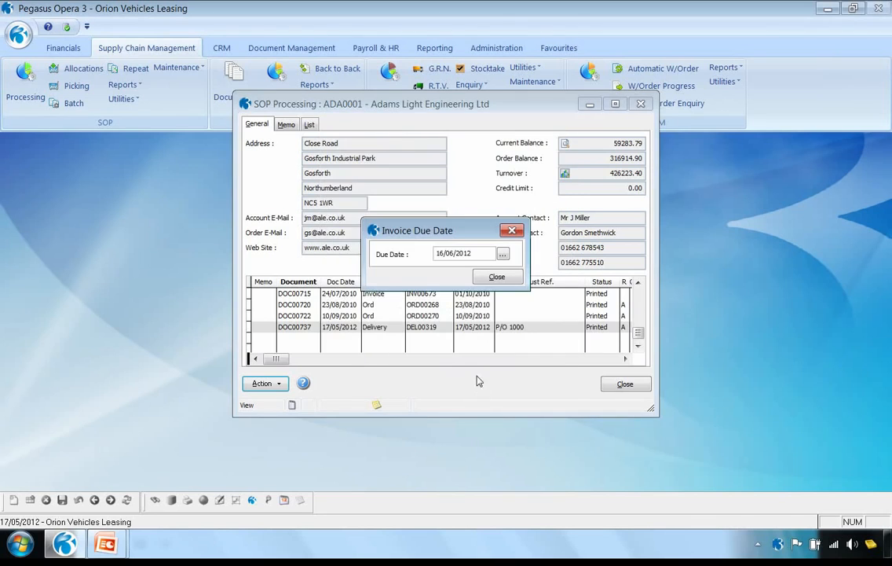
pyautogui.click(497, 277)
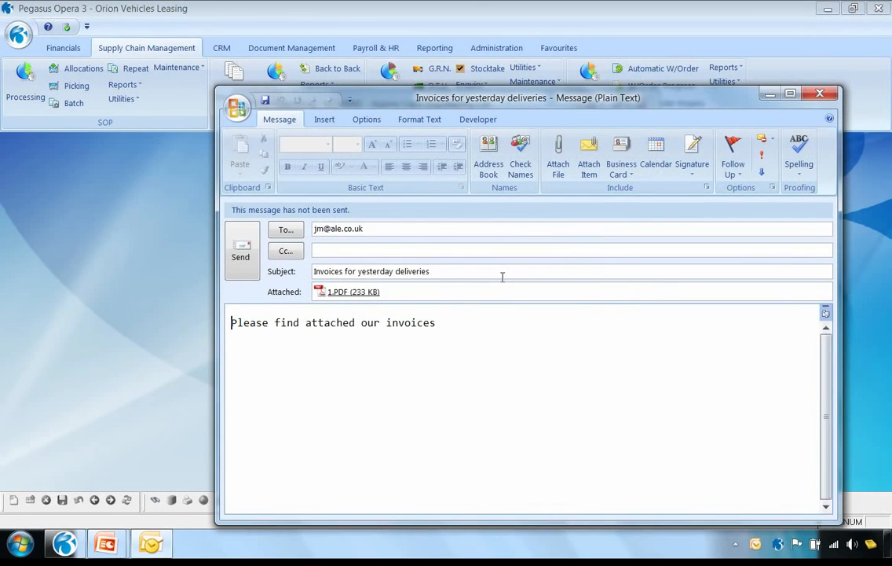
# View the attached invoice PDF, close the PDF and the unsent message, and close the customer's SOP processing record
pyautogui.doubleClick(321, 292)
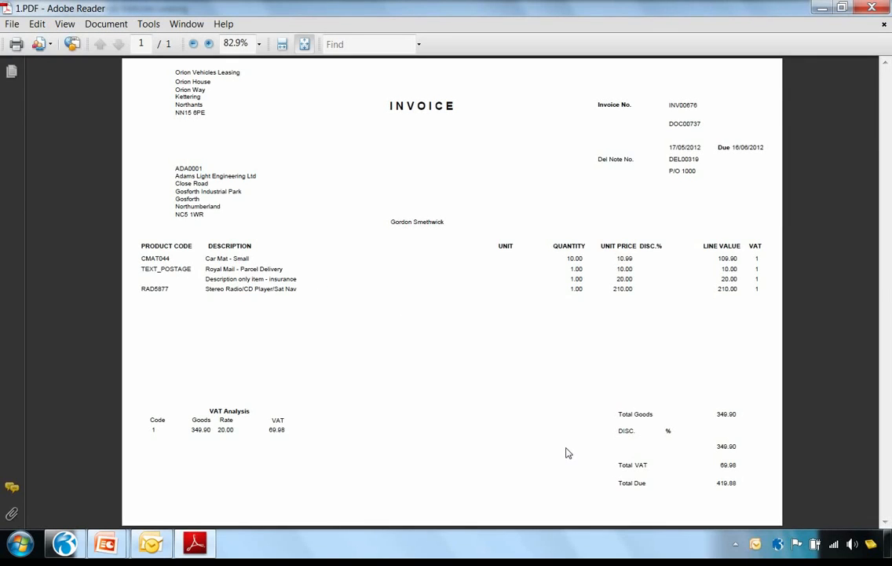
pyautogui.click(874, 8)
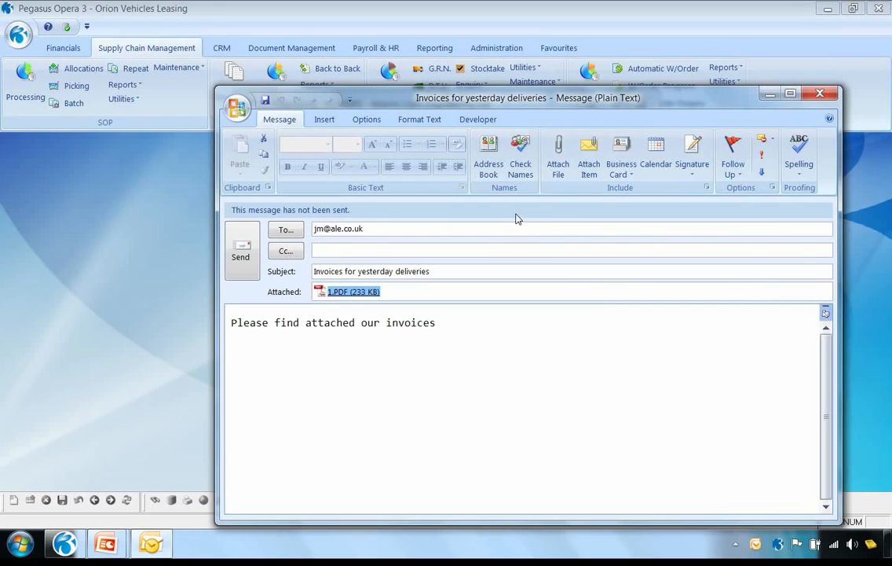
pyautogui.click(821, 94)
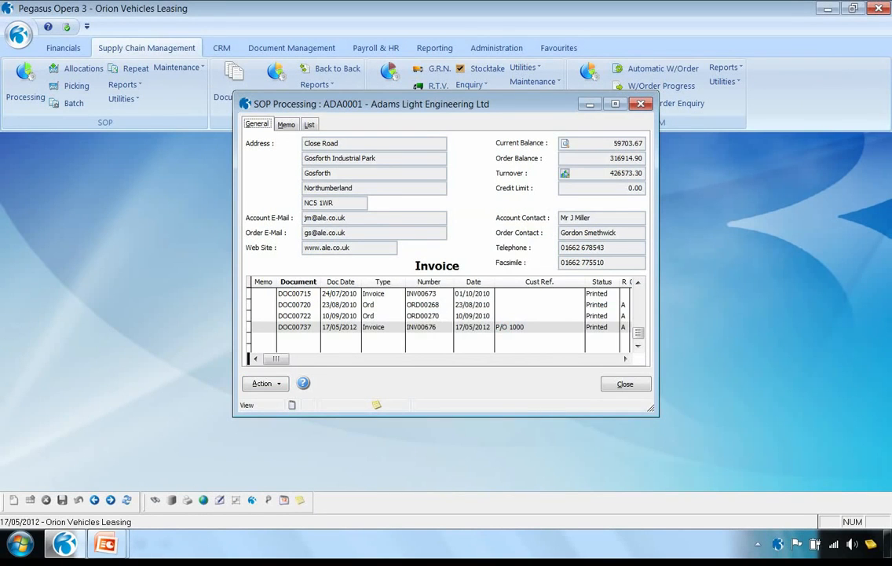
pyautogui.click(625, 384)
# Open the Adams Light Engineering Ltd sales ledger record and view only its outstanding account transactions
pyautogui.click(55, 48)
pyautogui.click(25, 76)
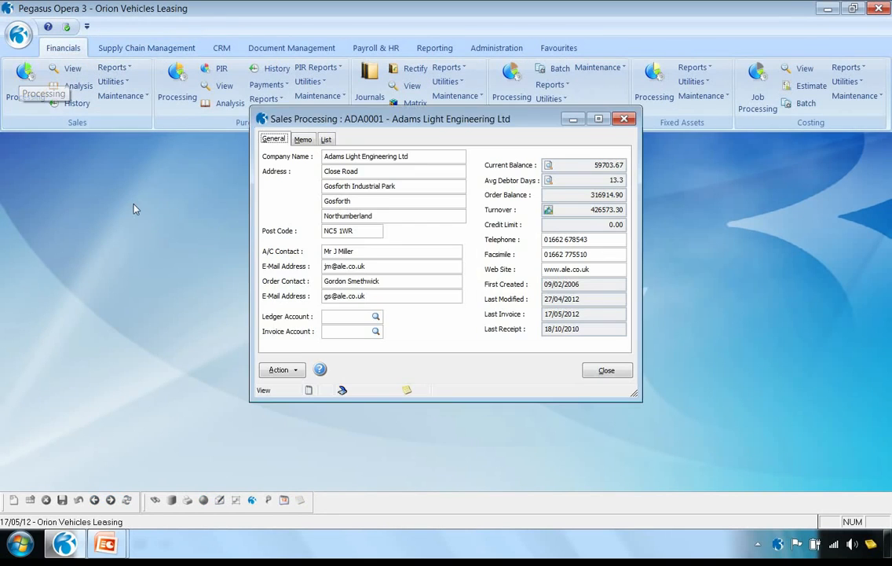
pyautogui.click(287, 372)
pyautogui.moveTo(302, 289)
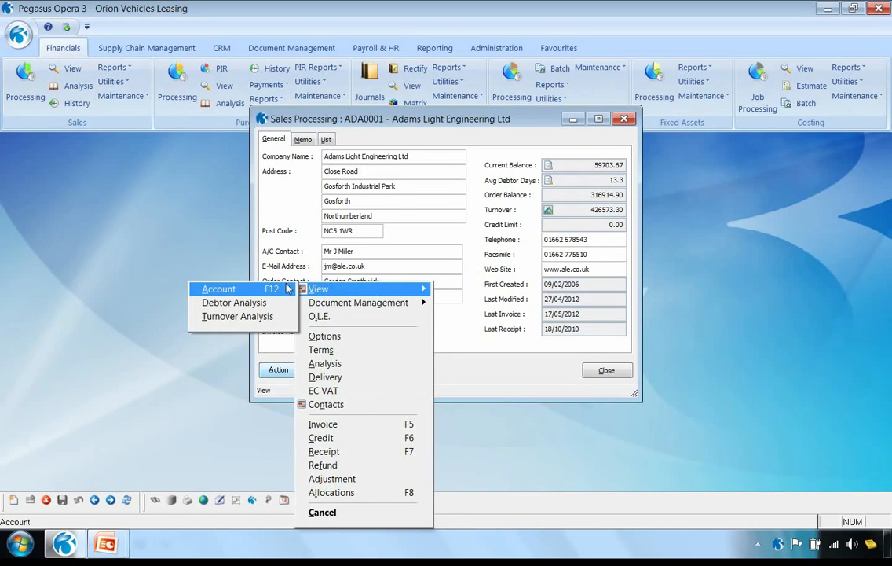
pyautogui.click(263, 289)
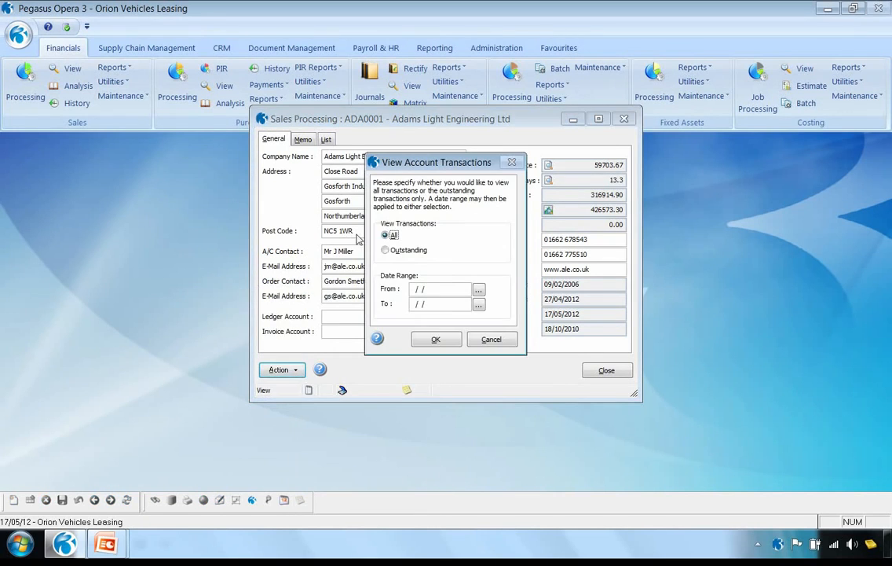
pyautogui.click(385, 250)
pyautogui.click(428, 341)
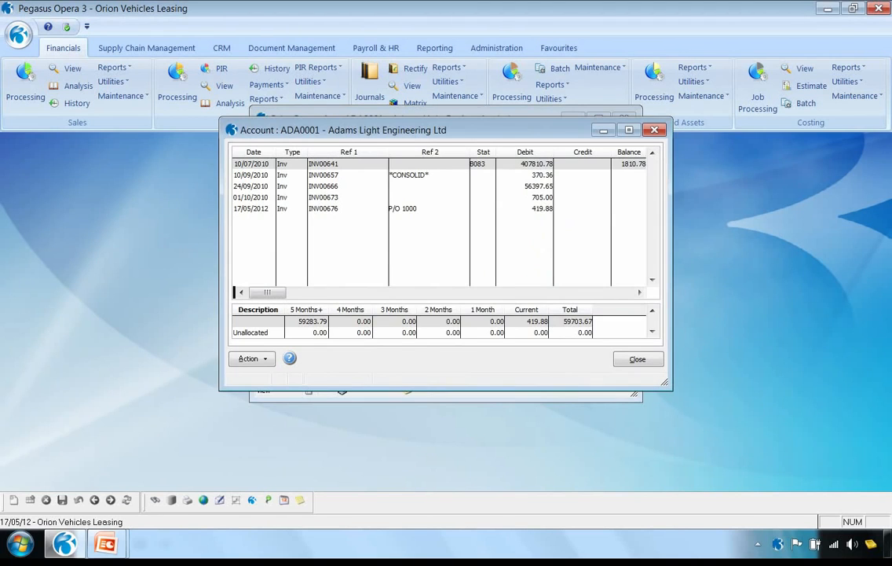
# View the invoice document behind the 17/05/2012 account transaction, and close the PDF, the account view and the sales ledger record
pyautogui.click(325, 234)
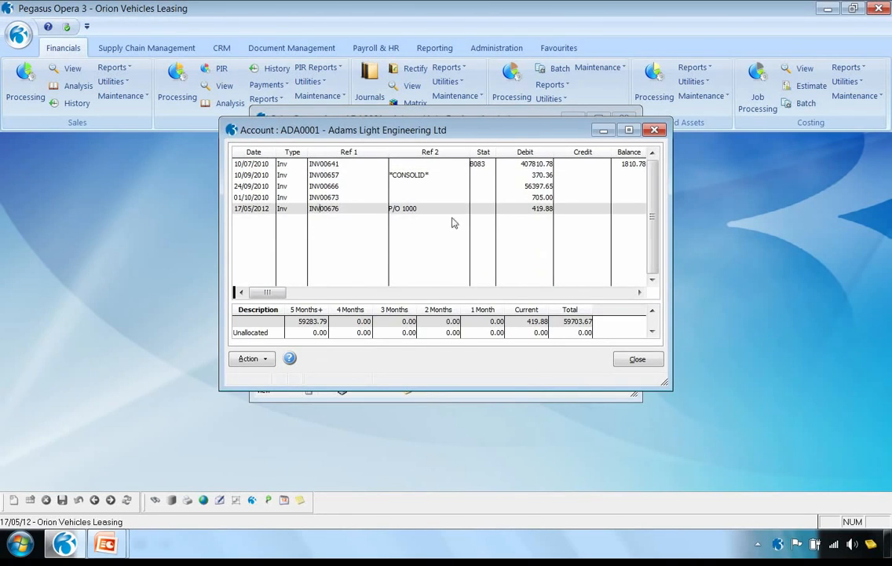
pyautogui.doubleClick(258, 211)
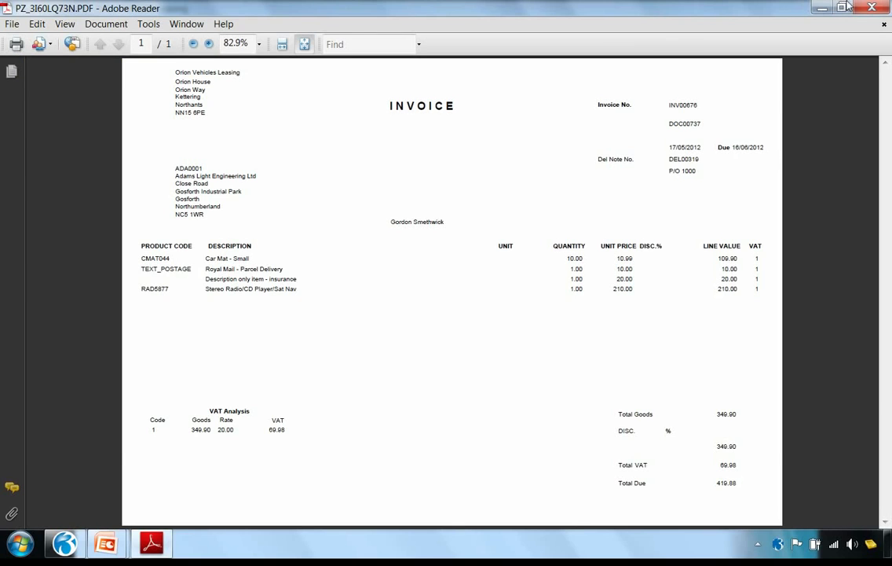
pyautogui.click(875, 8)
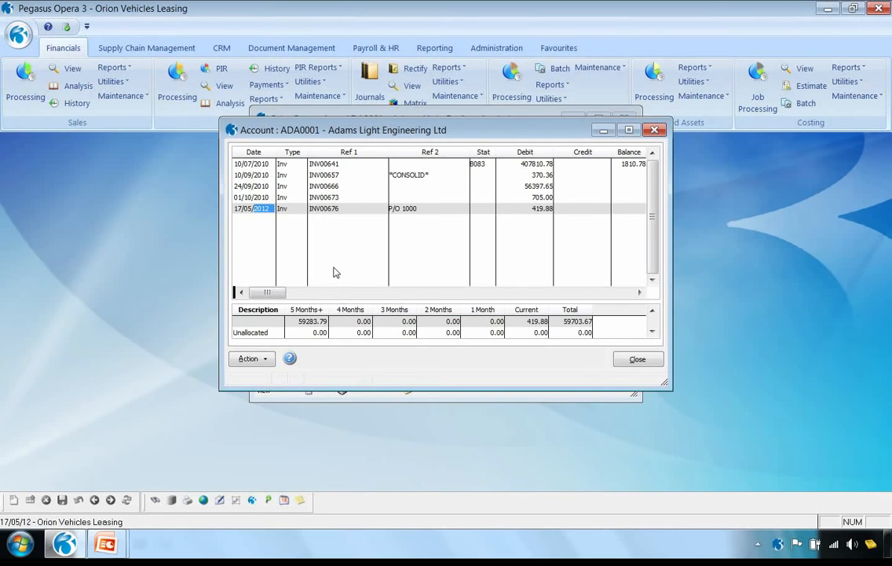
pyautogui.click(634, 361)
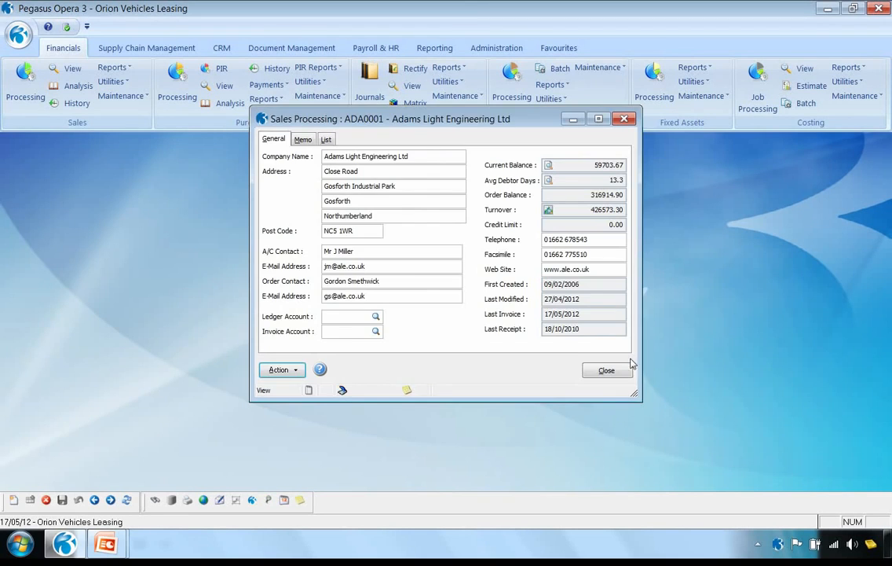
pyautogui.click(623, 372)
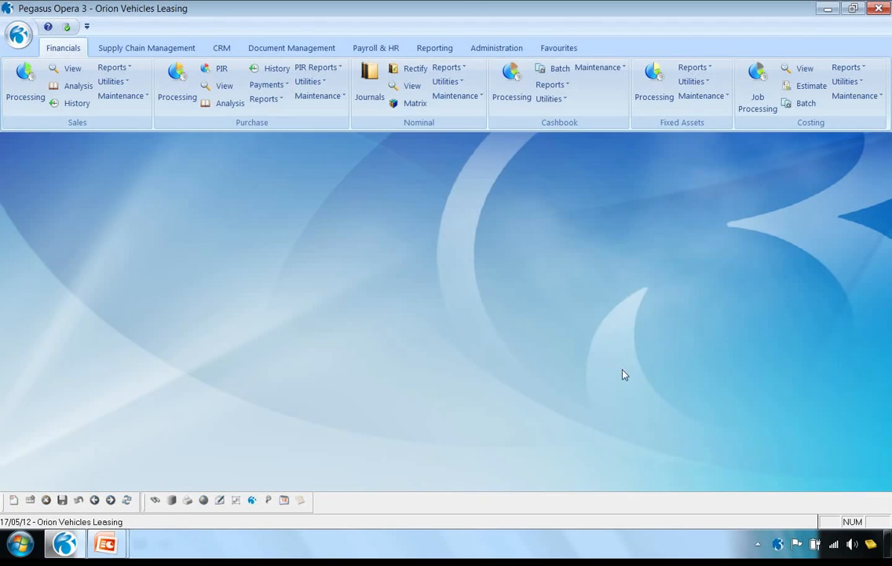
# Review the stock warehouse list and the details of the Main Warehouse record, and close the warehouse maintenance
pyautogui.click(168, 47)
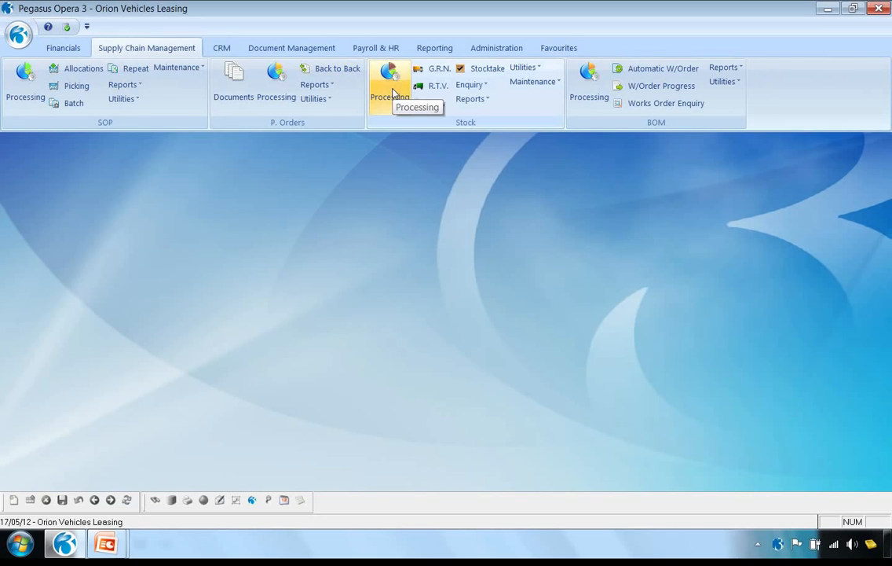
pyautogui.click(527, 83)
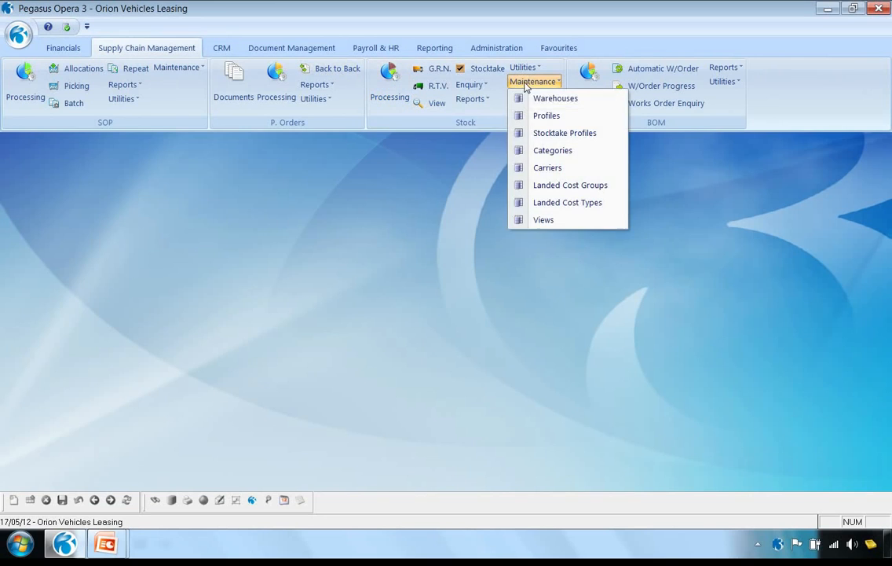
pyautogui.click(543, 98)
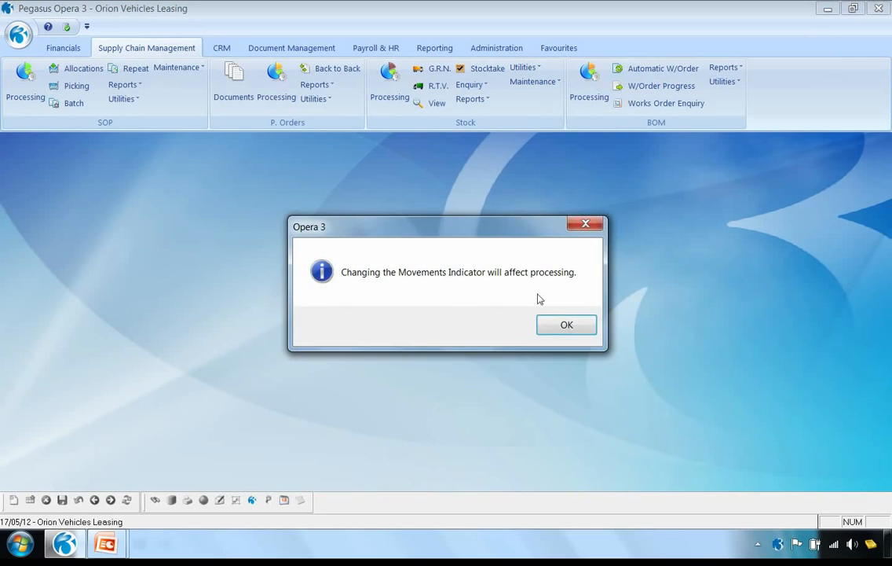
pyautogui.click(567, 324)
pyautogui.click(384, 137)
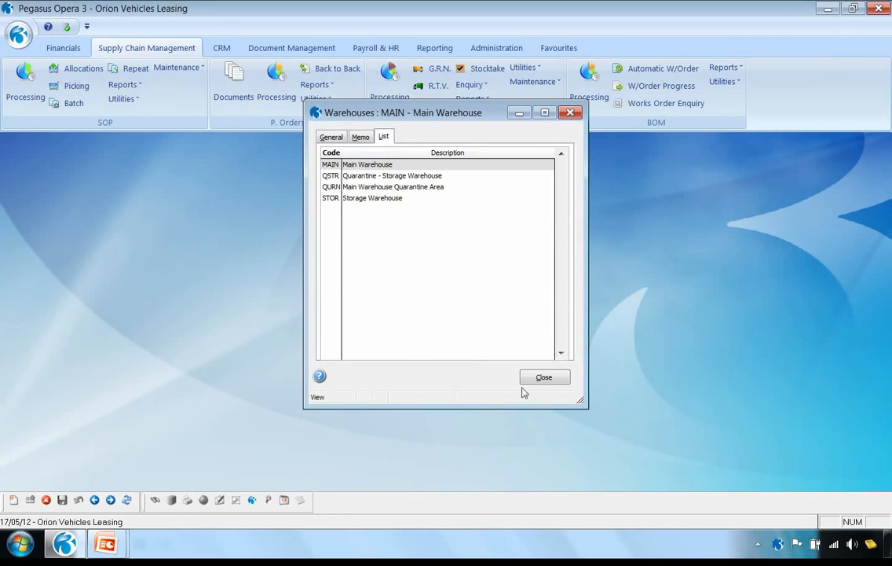
pyautogui.doubleClick(367, 165)
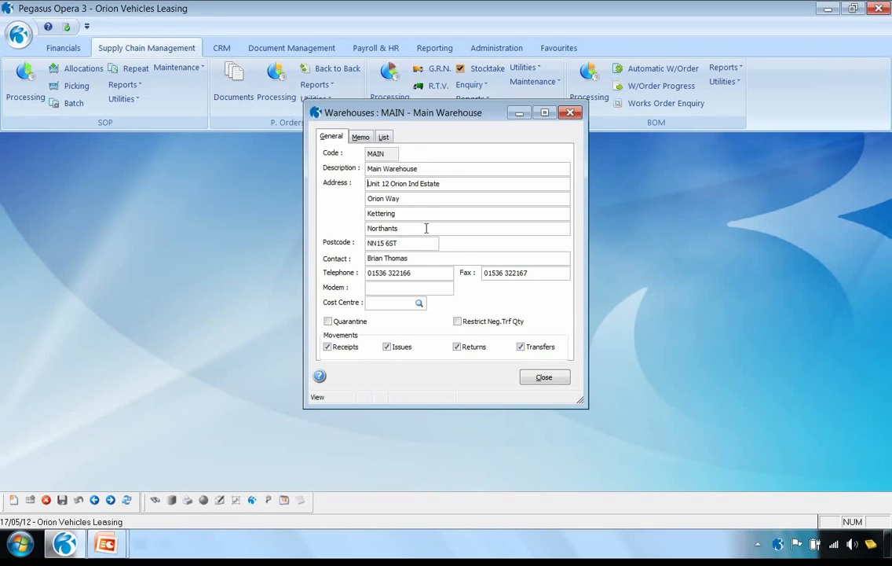
pyautogui.click(545, 378)
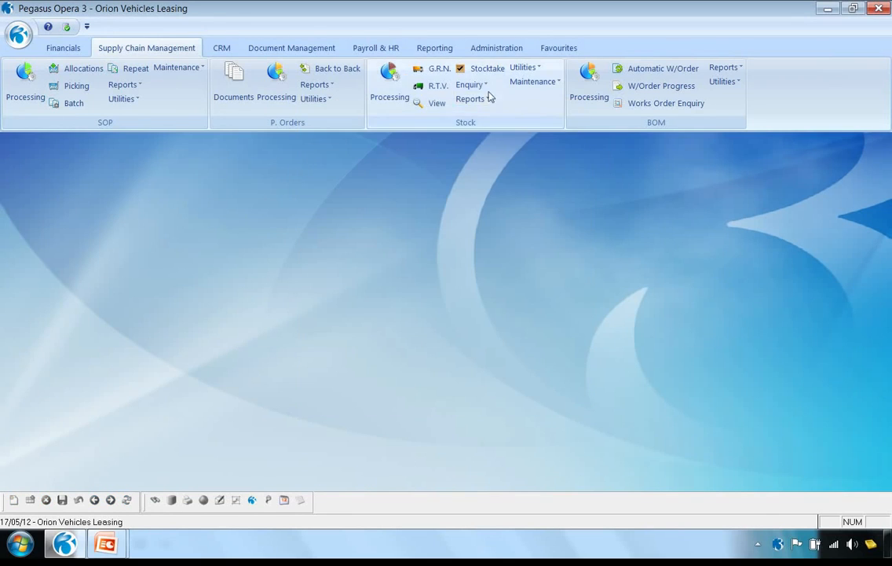
# Open the stock profiles and examine the description, unit description and split pack surcharge of the Pack of 1000 profile
pyautogui.click(527, 82)
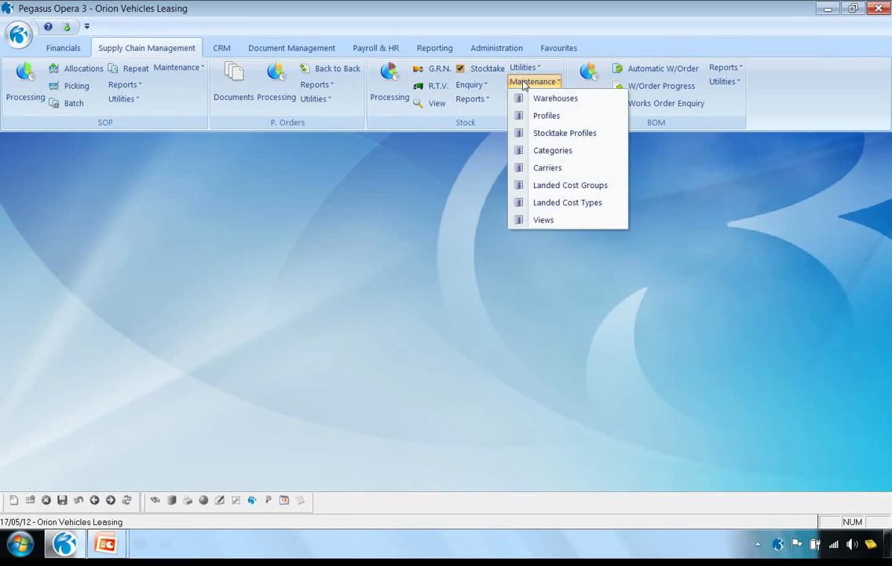
pyautogui.click(544, 116)
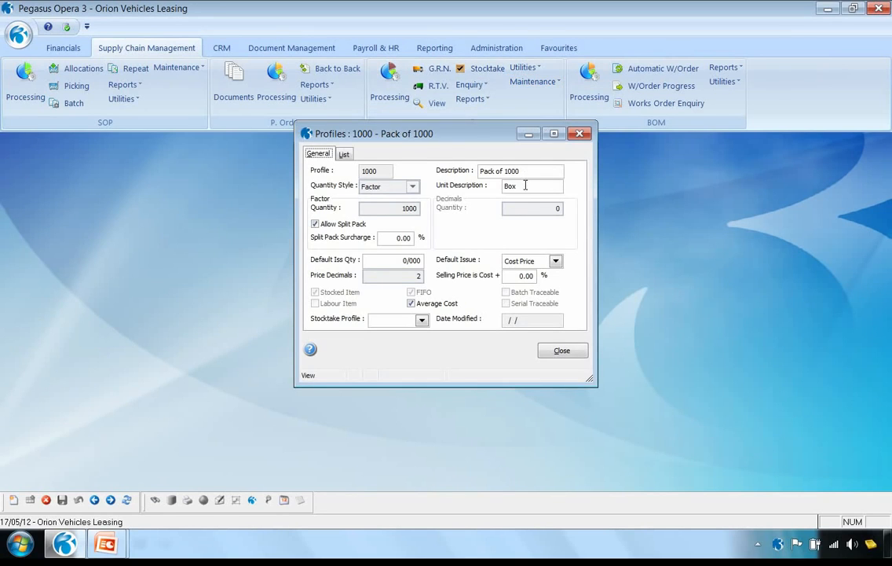
pyautogui.moveTo(528, 188); pyautogui.dragTo(499, 189)
pyautogui.moveTo(531, 171); pyautogui.dragTo(466, 194)
pyautogui.moveTo(384, 239); pyautogui.dragTo(434, 239)
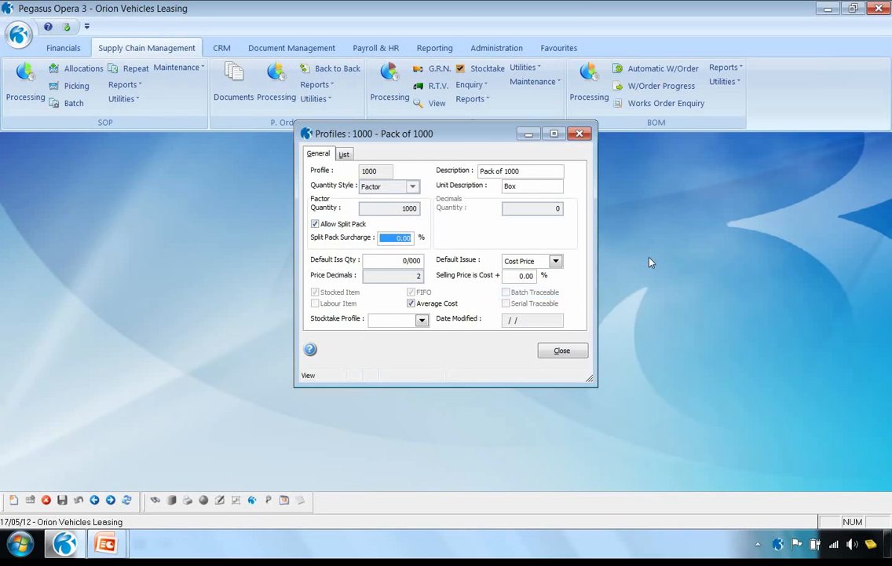
# Examine the cost mark-up and average cost settings of the Mark up 40% profile, and close it without saving changes
pyautogui.click(110, 500)
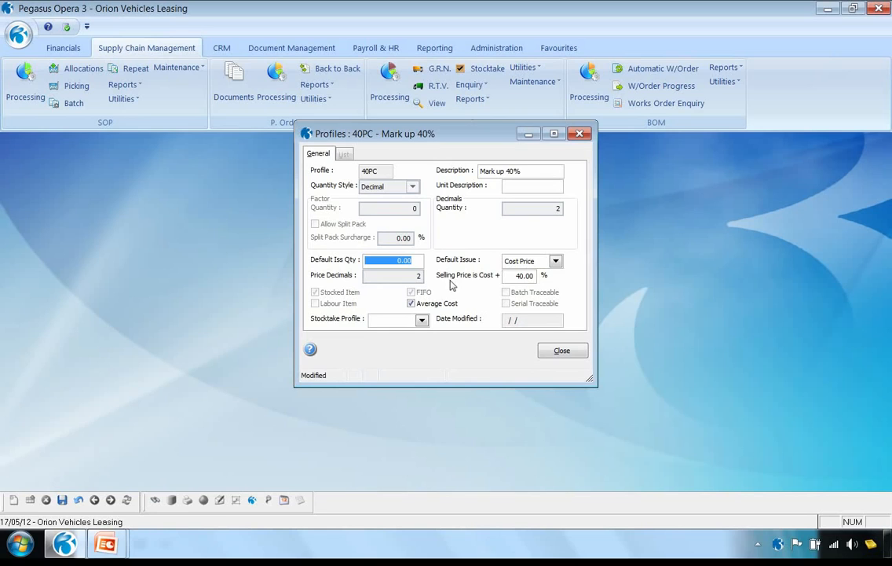
pyautogui.click(518, 275)
pyautogui.doubleClick(518, 275)
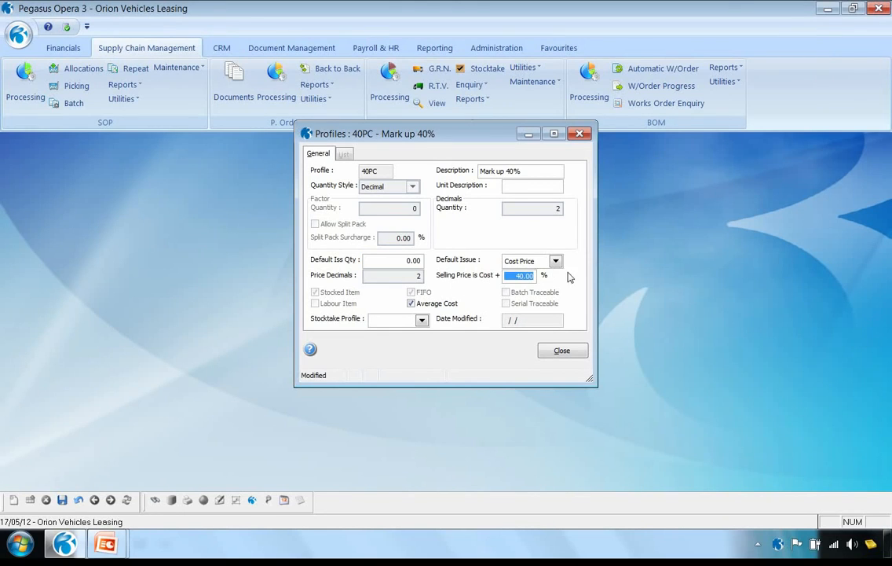
pyautogui.click(411, 303)
pyautogui.click(566, 352)
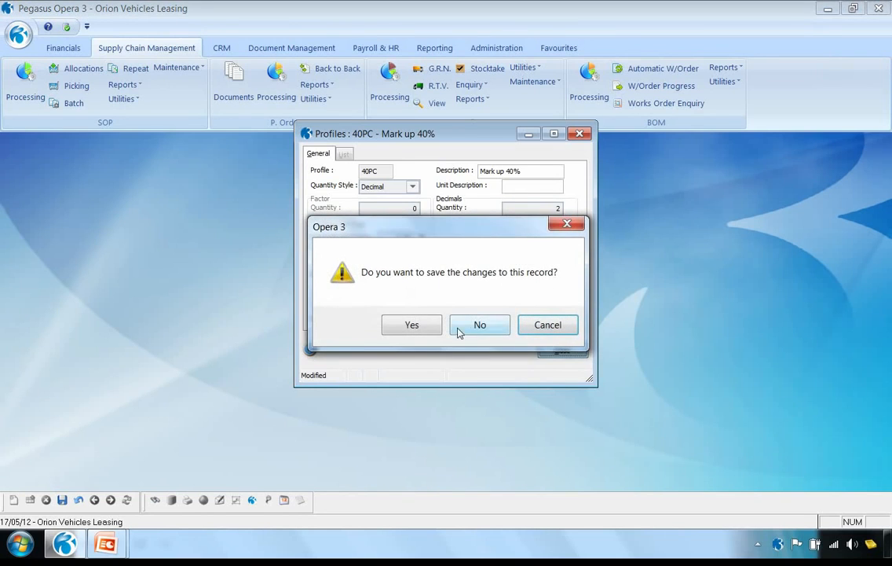
pyautogui.click(466, 328)
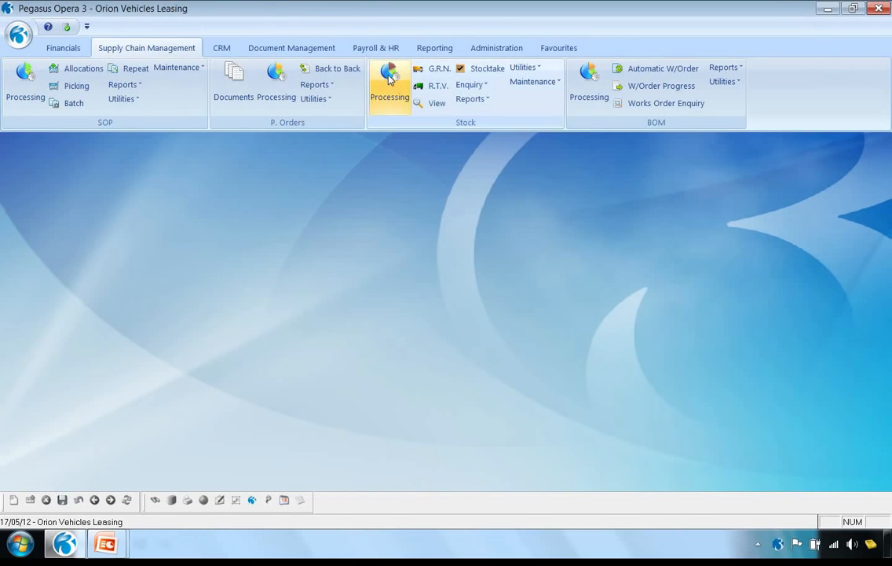
# Open the stock record for Car Mat - Small, check its extended description, and view its in-stock quantities by warehouse
pyautogui.click(389, 79)
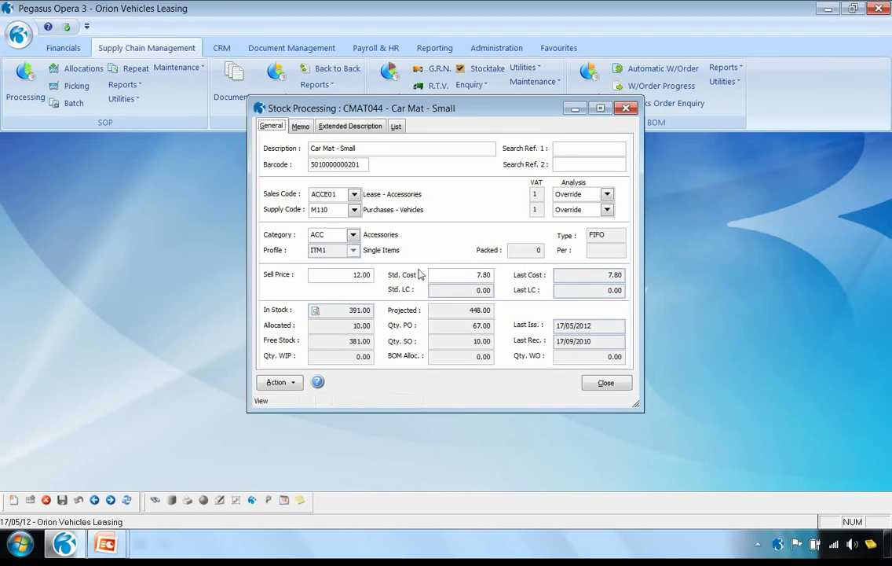
pyautogui.click(306, 147)
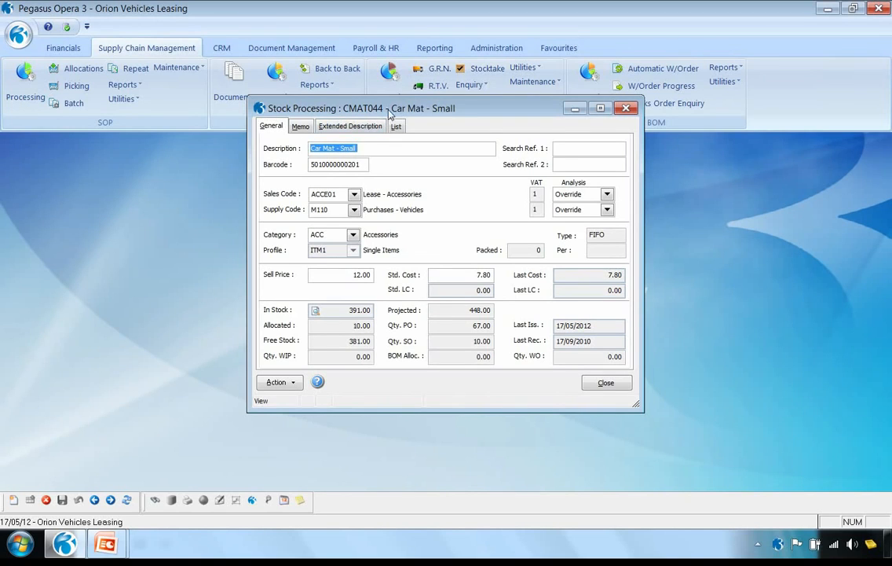
pyautogui.click(348, 128)
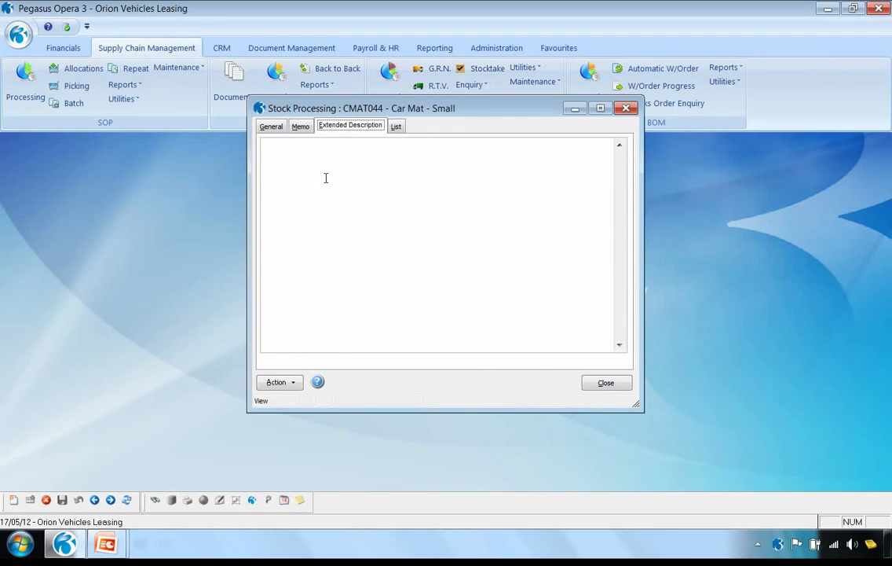
pyautogui.click(270, 128)
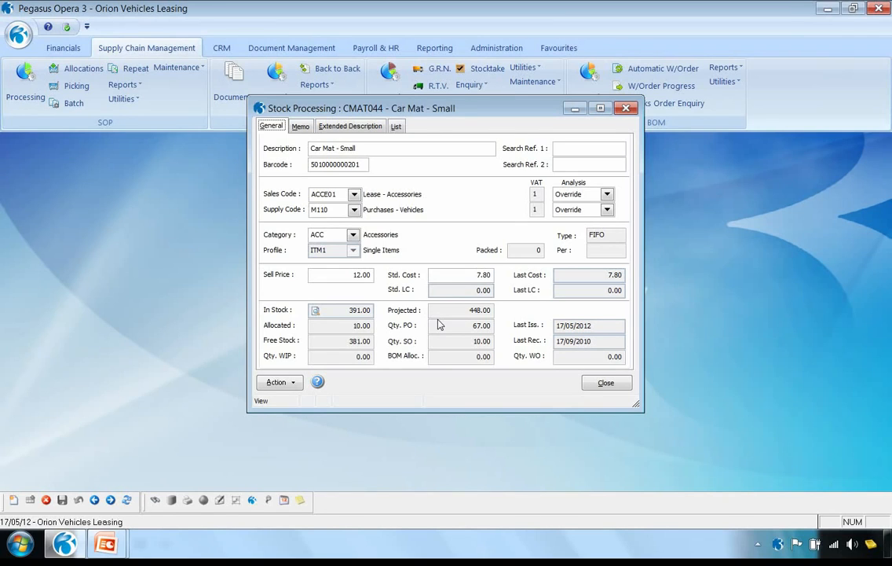
pyautogui.click(314, 311)
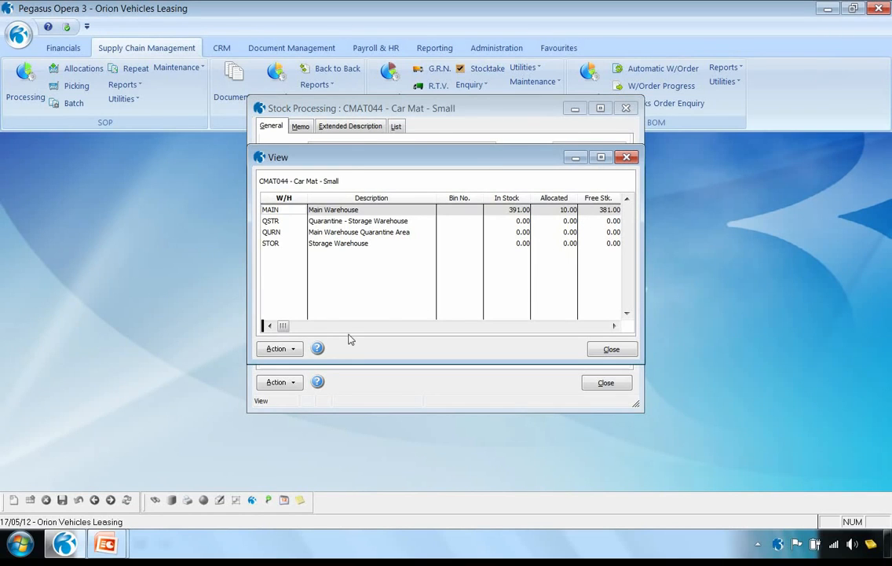
# Review the purchase order transactions for Car Mat - Small in the Main Warehouse, and close the list
pyautogui.click(285, 350)
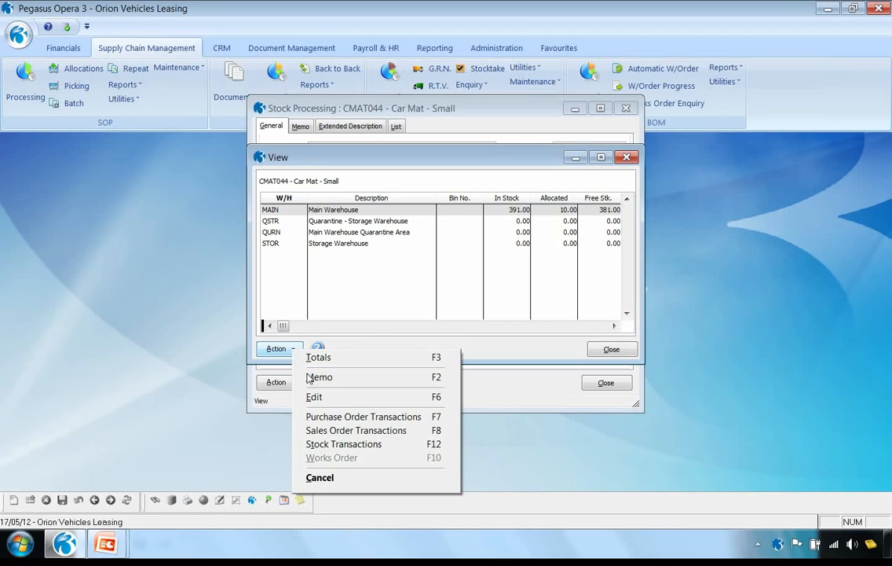
pyautogui.click(350, 416)
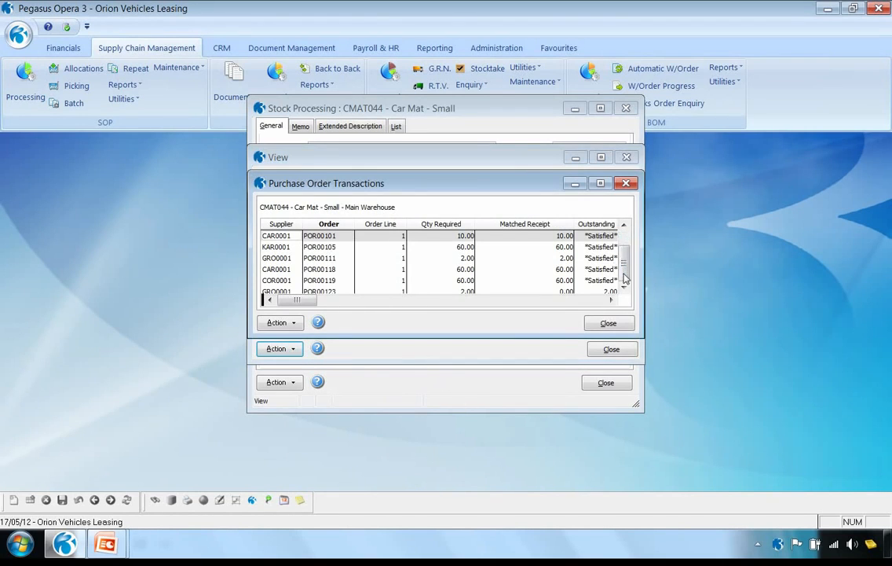
pyautogui.scroll(-1, 623, 275)
pyautogui.click(609, 323)
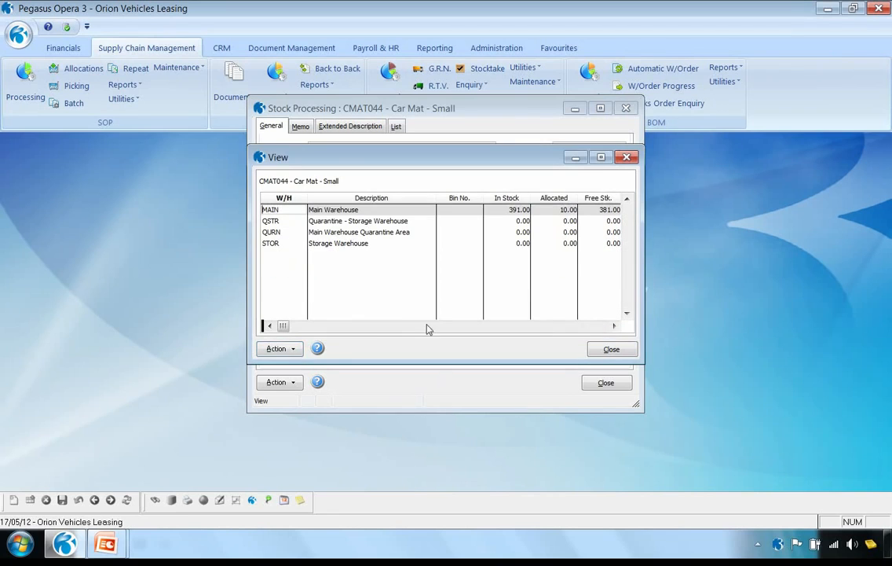
# Check the sales order transactions for Car Mat - Small in the Main Warehouse, and close the warehouse quantities view
pyautogui.click(280, 348)
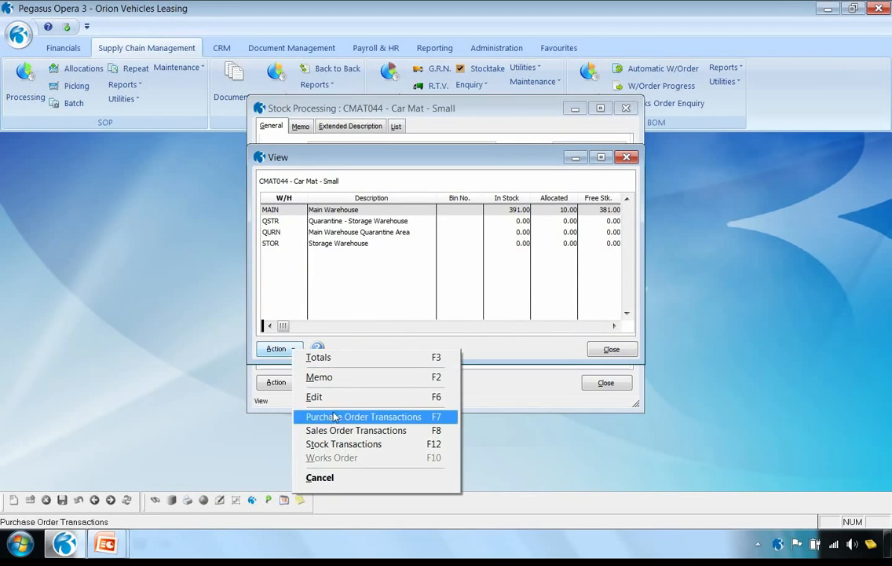
pyautogui.click(372, 430)
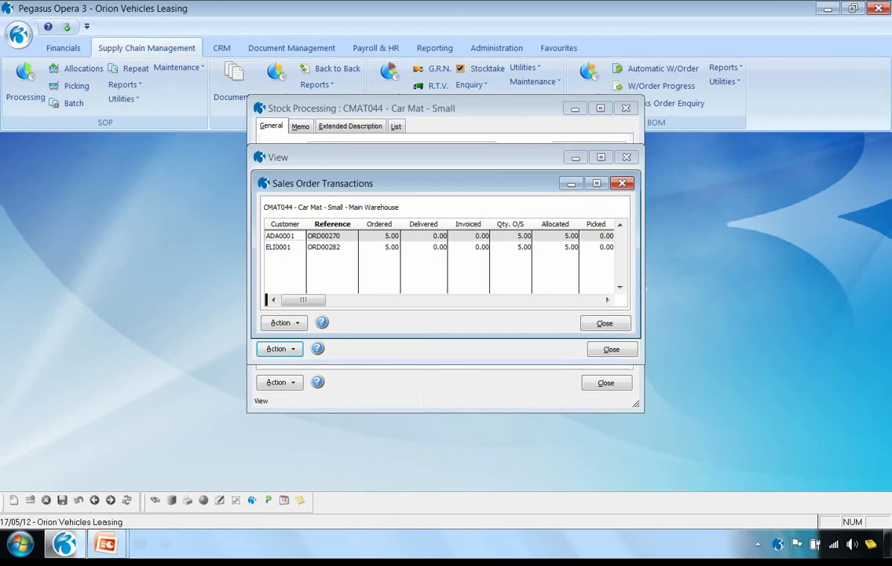
pyautogui.click(604, 323)
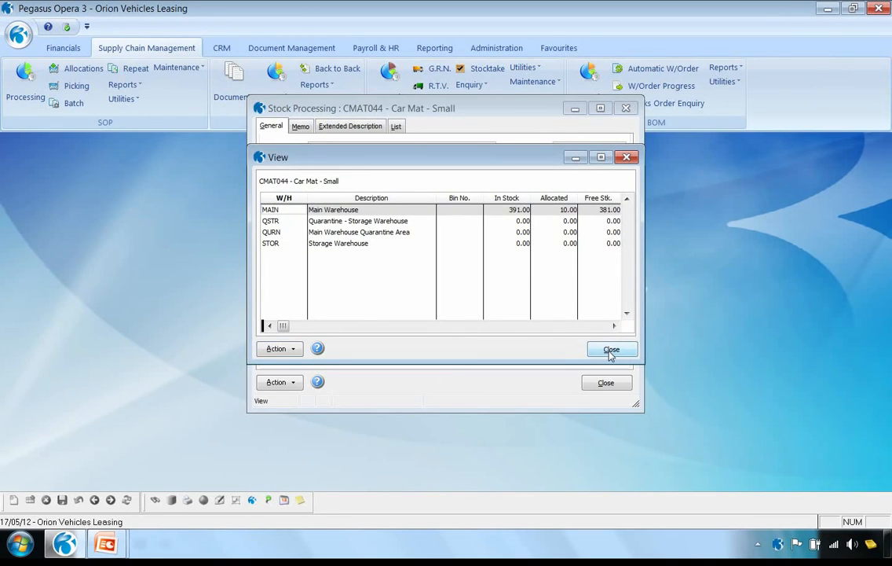
pyautogui.click(611, 350)
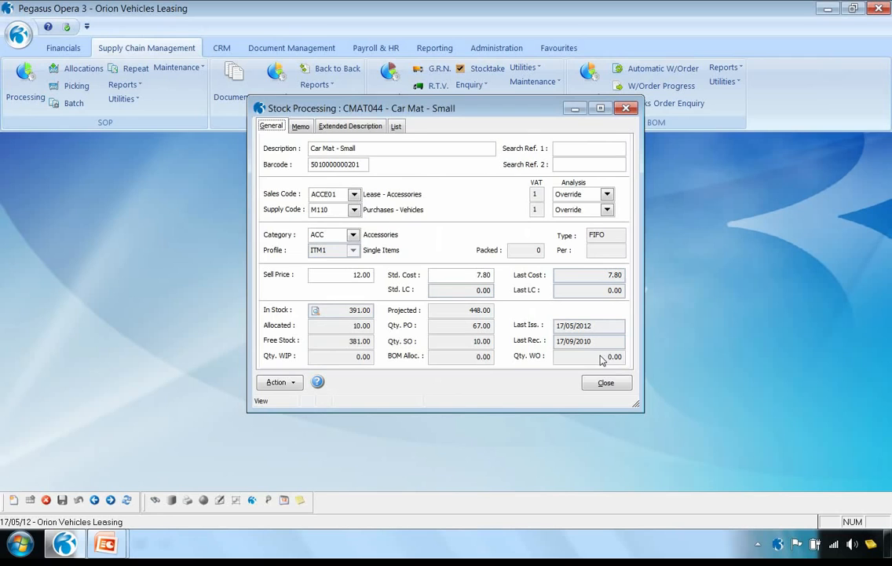
# Examine the weight, superseding and stock status options of the Car Mat - Small record, and leave them without changes
pyautogui.click(279, 383)
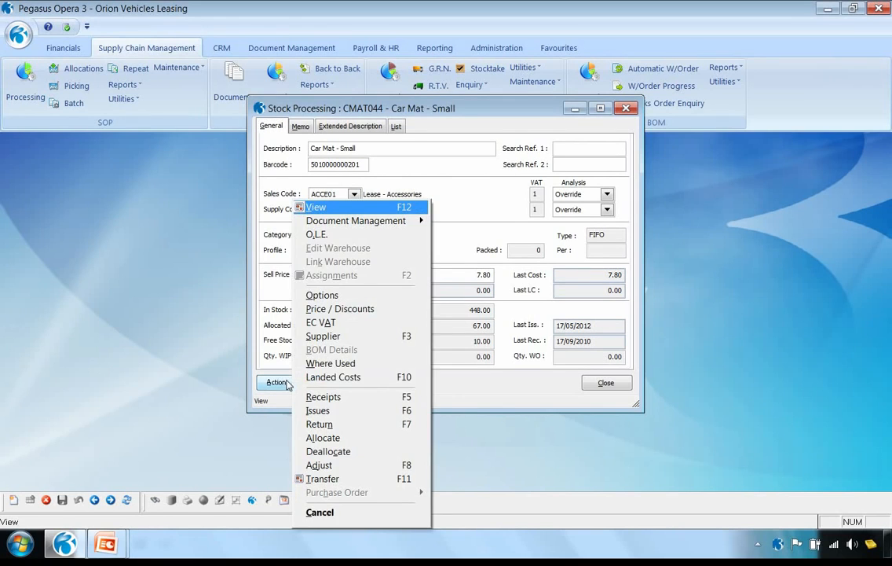
pyautogui.click(329, 293)
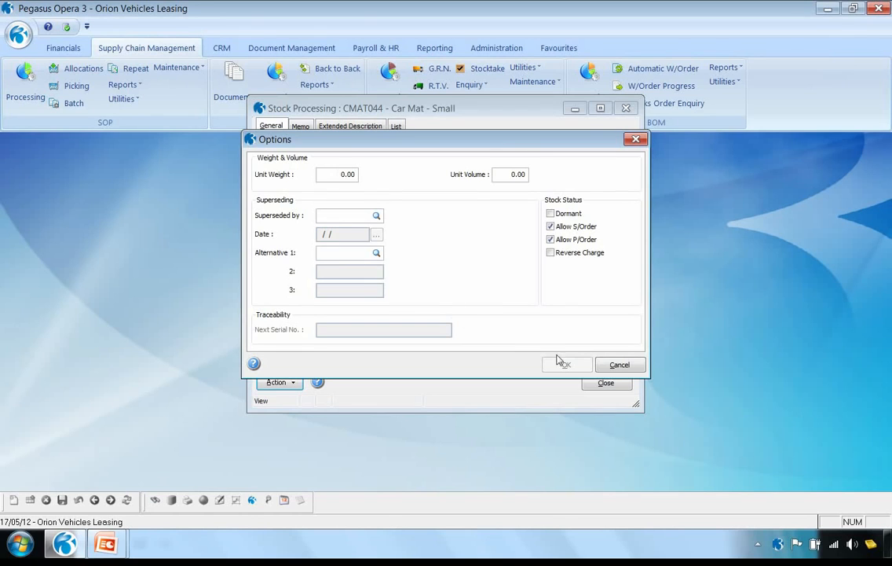
pyautogui.click(619, 365)
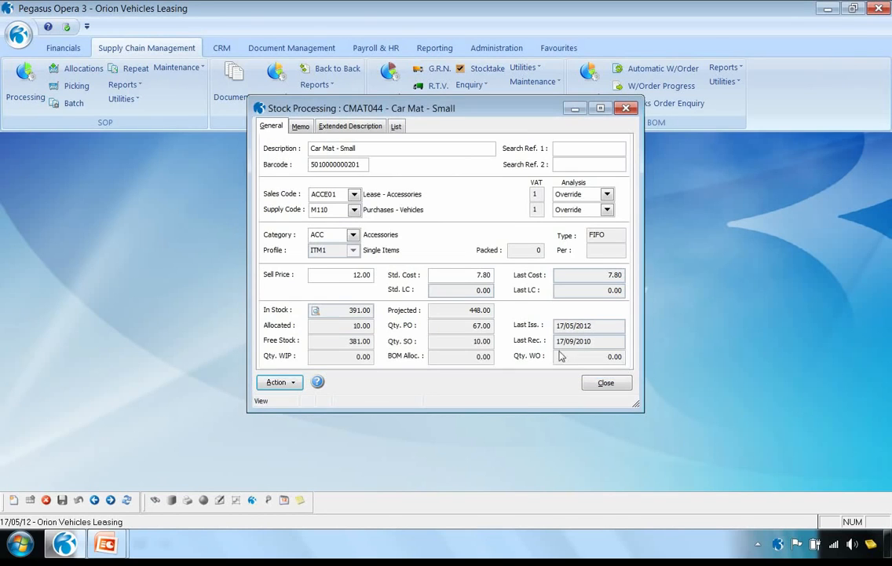
# Review the supplier records for Car Mat - Small, including the W H Grosse Limited entry, and close them
pyautogui.click(267, 382)
pyautogui.click(322, 336)
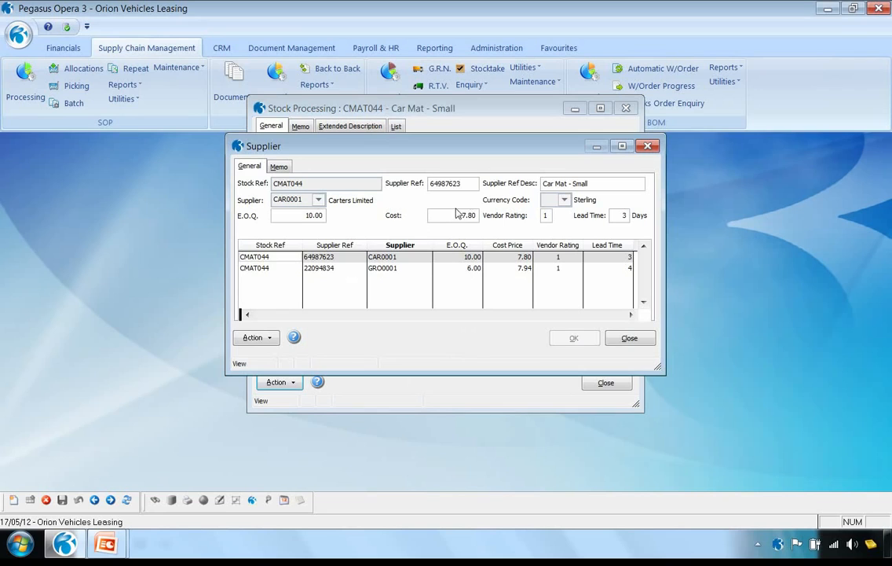
pyautogui.click(322, 267)
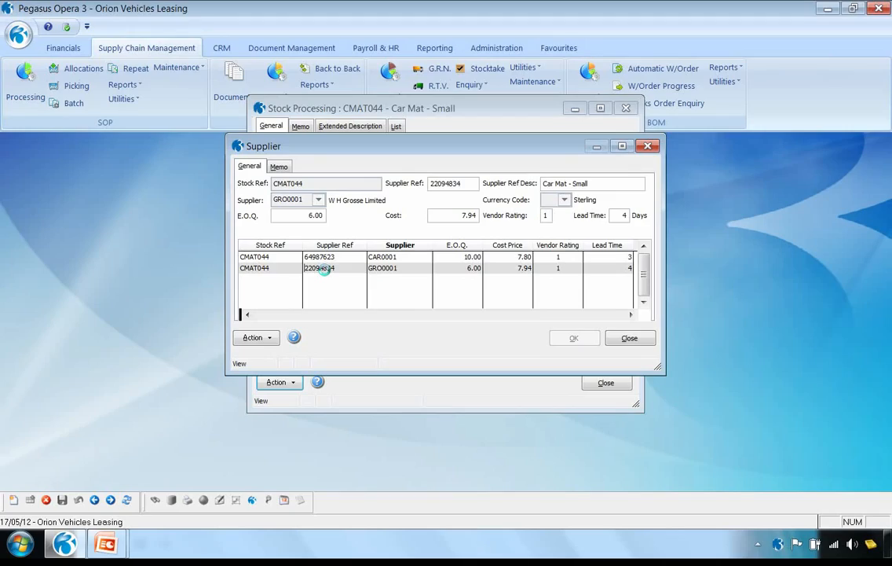
pyautogui.click(629, 338)
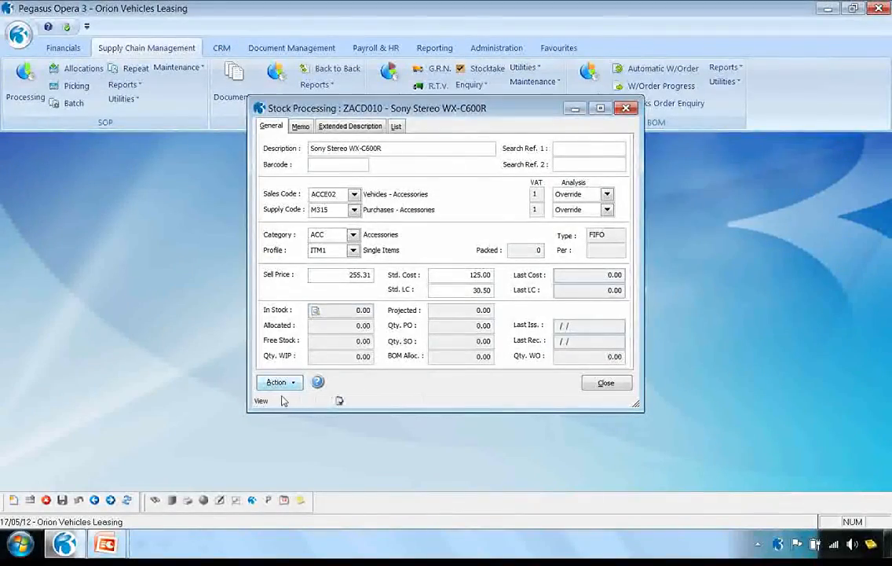
# Examine the air transport, insurance and anti-dumping duty landed costs of the Sony Stereo WX-C600R, and close them
pyautogui.click(277, 382)
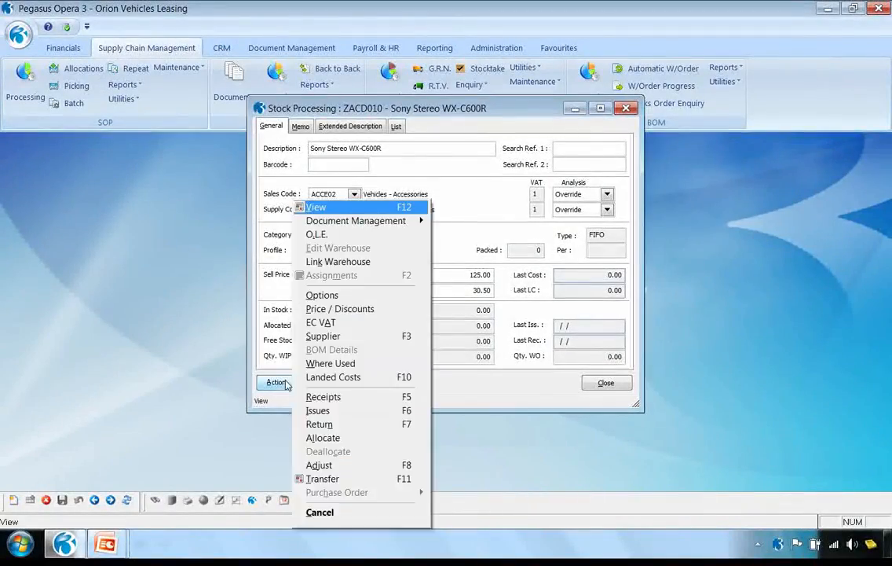
pyautogui.click(362, 378)
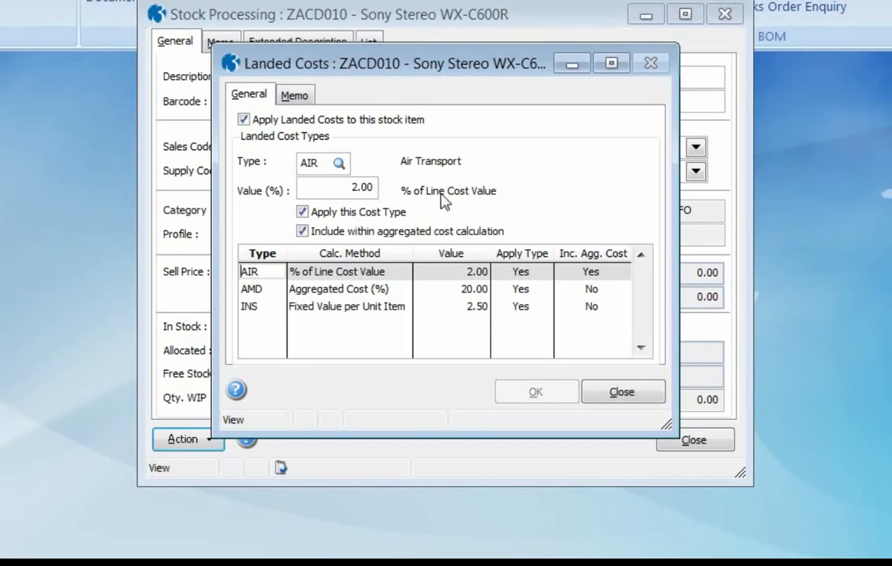
pyautogui.click(358, 308)
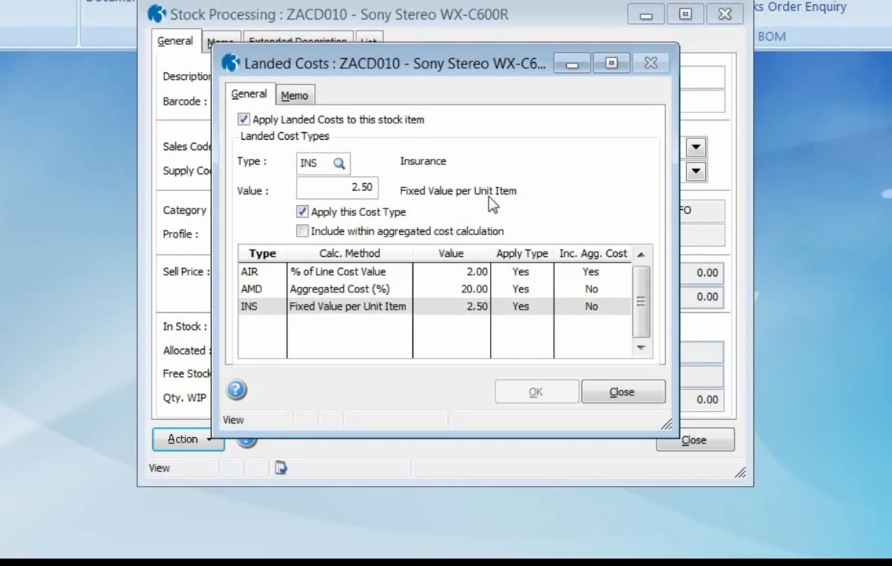
pyautogui.click(329, 290)
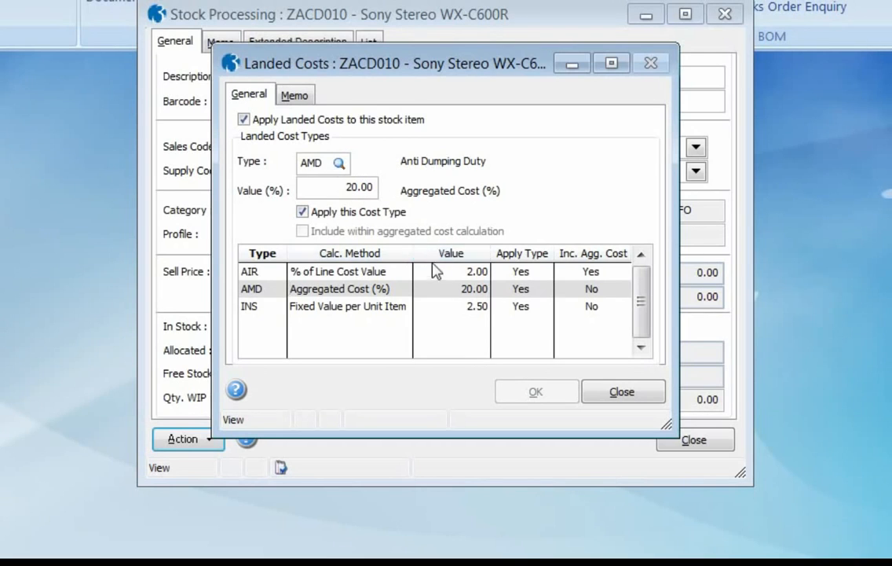
pyautogui.click(623, 392)
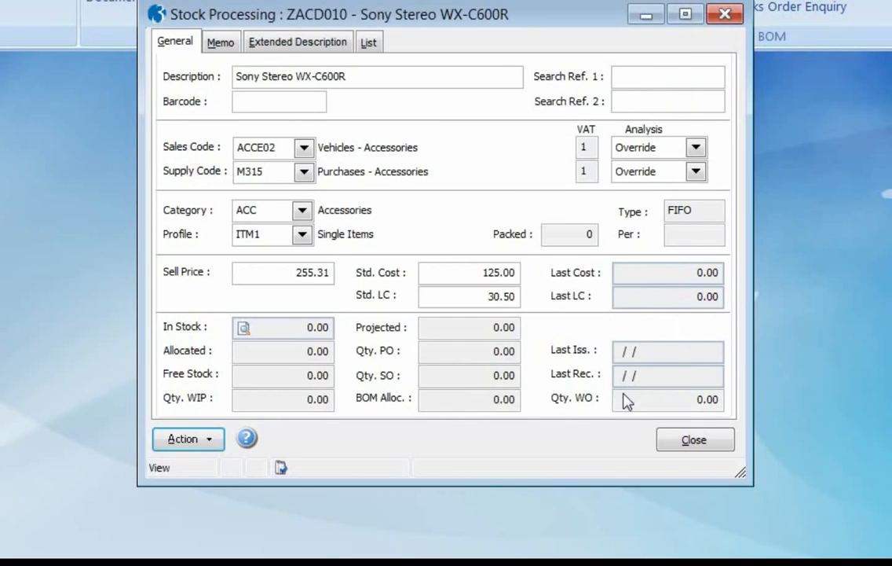
# Compare the standard cost and standard landed cost of the Sony Stereo WX-C600R, and close its stock record
pyautogui.moveTo(478, 295); pyautogui.dragTo(534, 295)
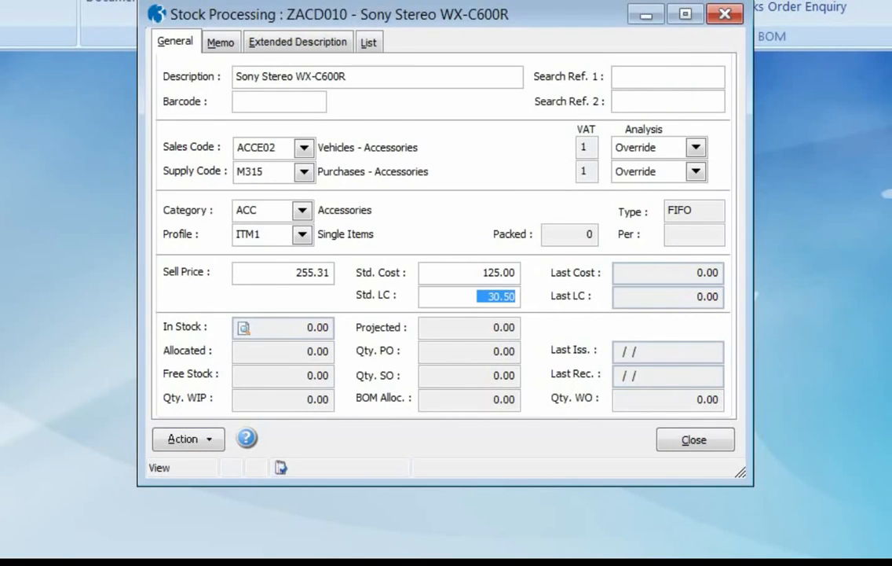
pyautogui.moveTo(474, 272); pyautogui.dragTo(542, 268)
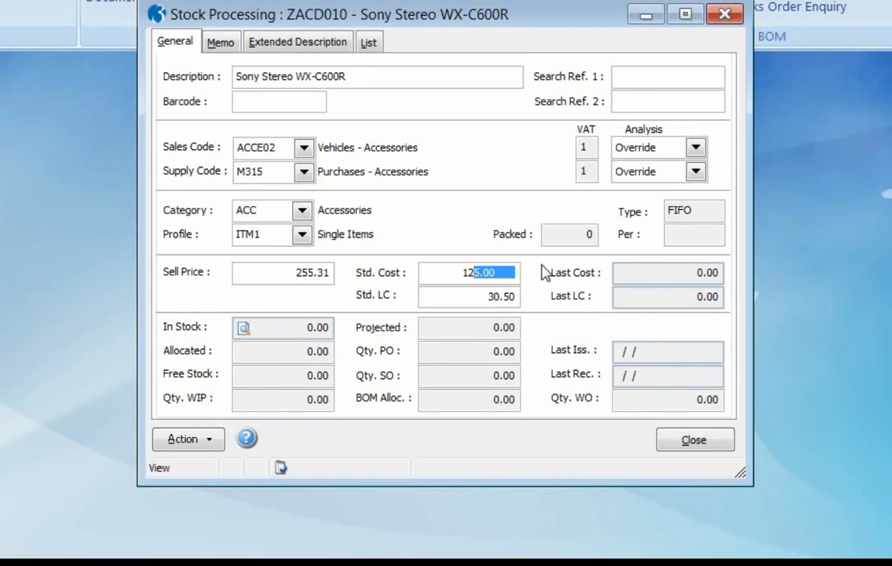
pyautogui.moveTo(458, 271); pyautogui.dragTo(606, 272)
pyautogui.click(477, 297)
pyautogui.moveTo(477, 296); pyautogui.dragTo(868, 249)
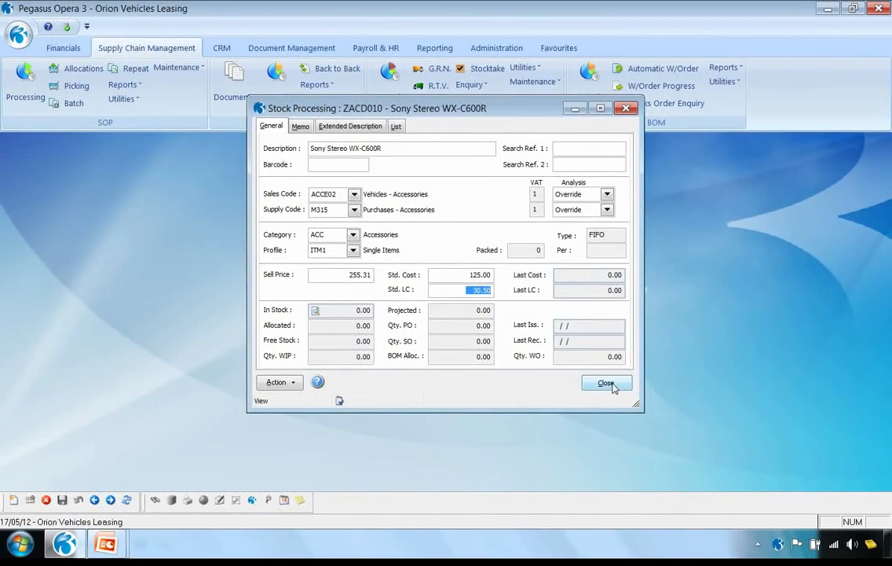
pyautogui.click(612, 385)
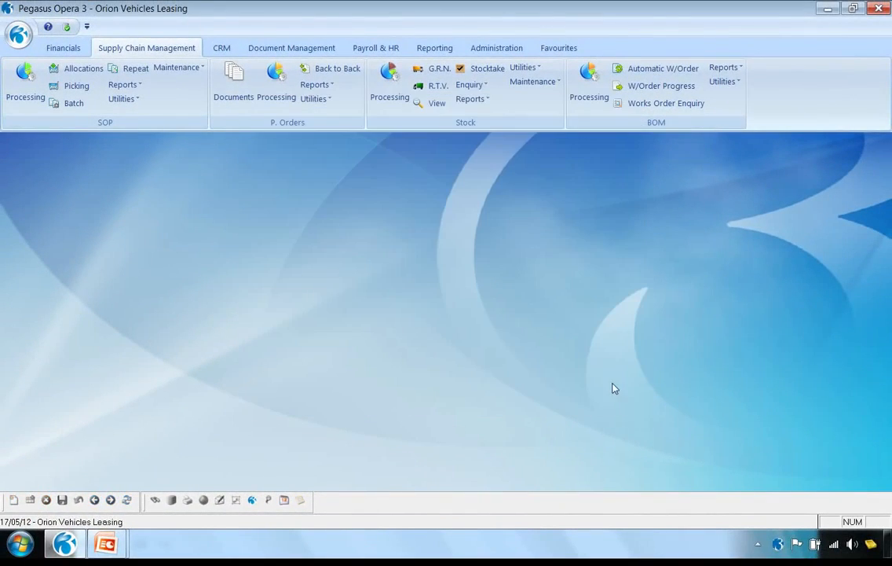
# Open Global Price Changes, examine the price list, warehouse and supplier file options, and close it
pyautogui.click(539, 70)
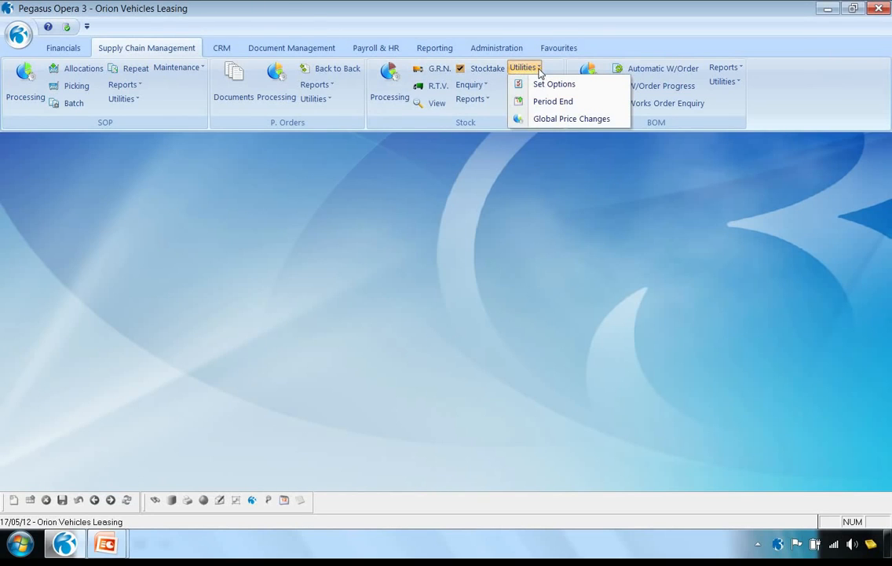
pyautogui.click(550, 120)
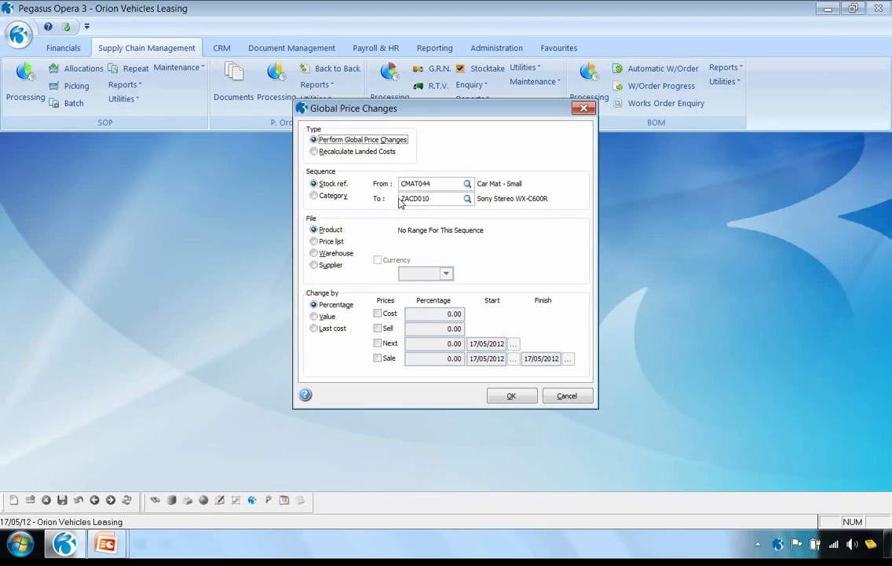
pyautogui.click(314, 242)
pyautogui.click(315, 254)
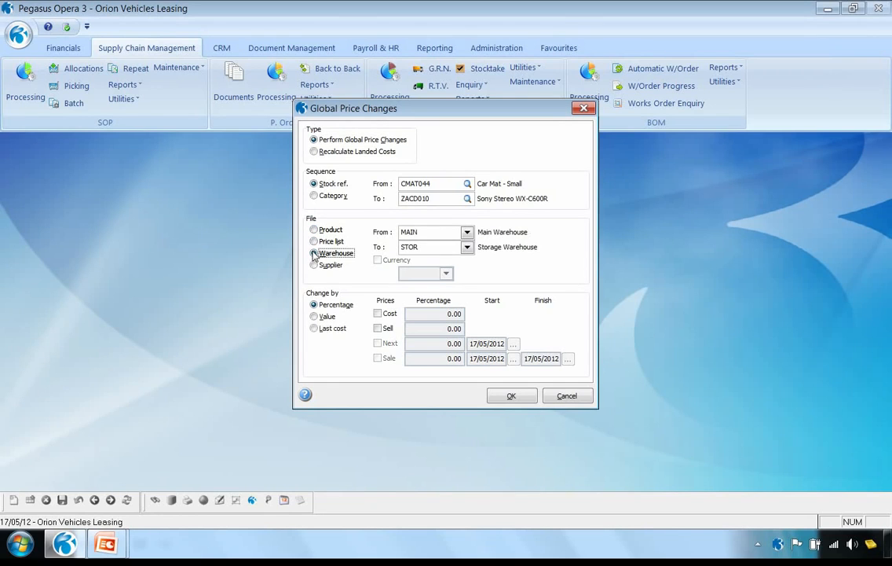
pyautogui.click(314, 266)
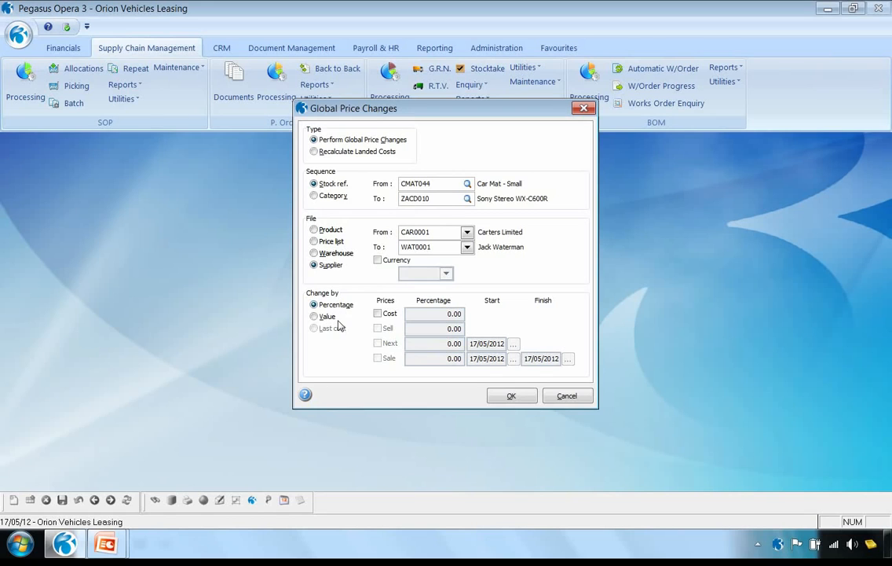
pyautogui.click(537, 395)
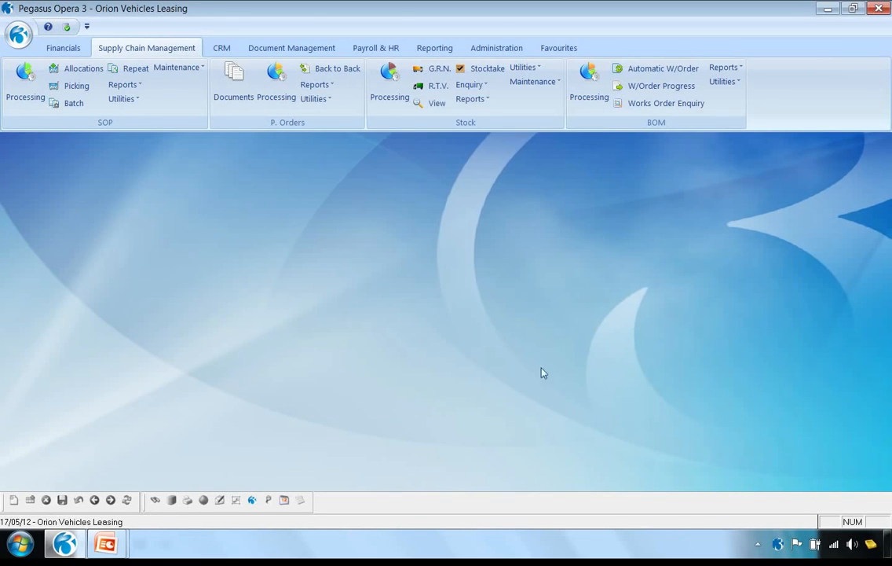
# Reopen the Car Mat - Small stock record, check the available stock movement actions, and close the record
pyautogui.click(389, 93)
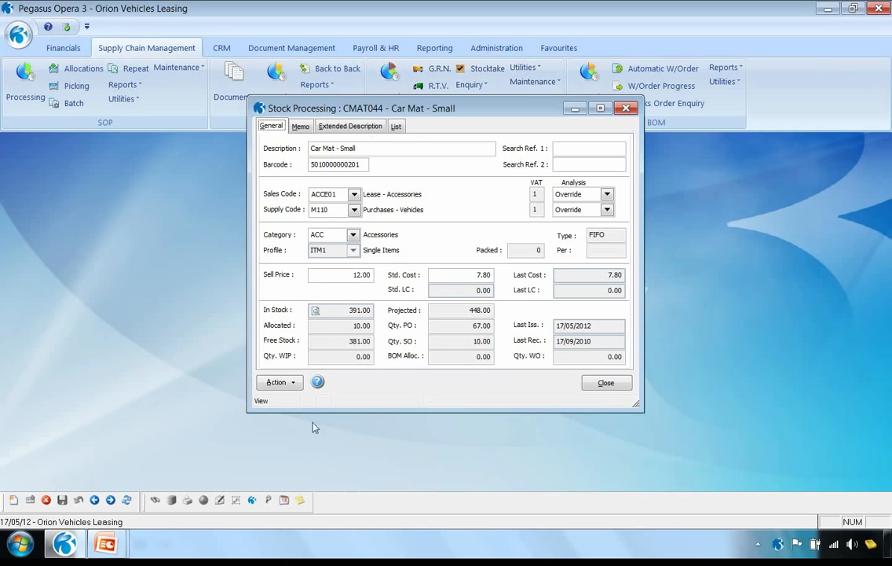
pyautogui.click(292, 383)
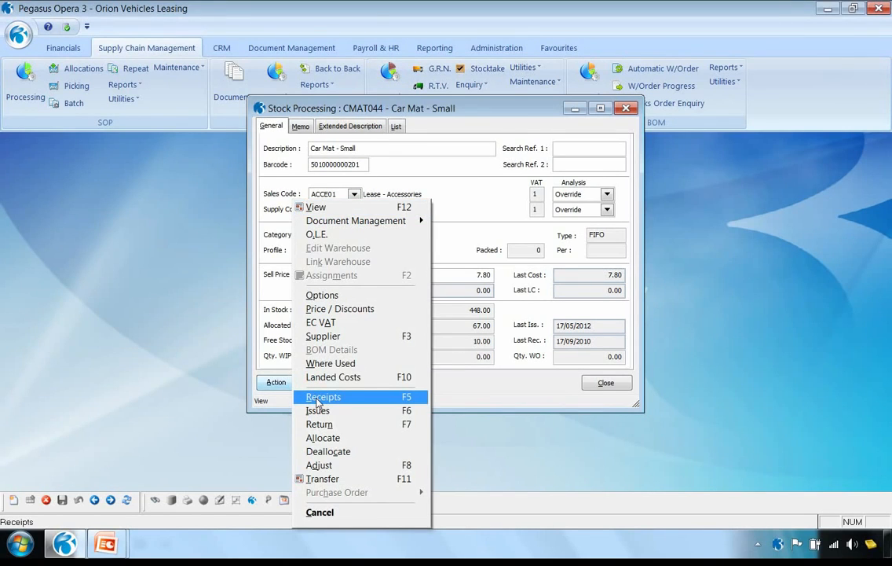
pyautogui.click(605, 382)
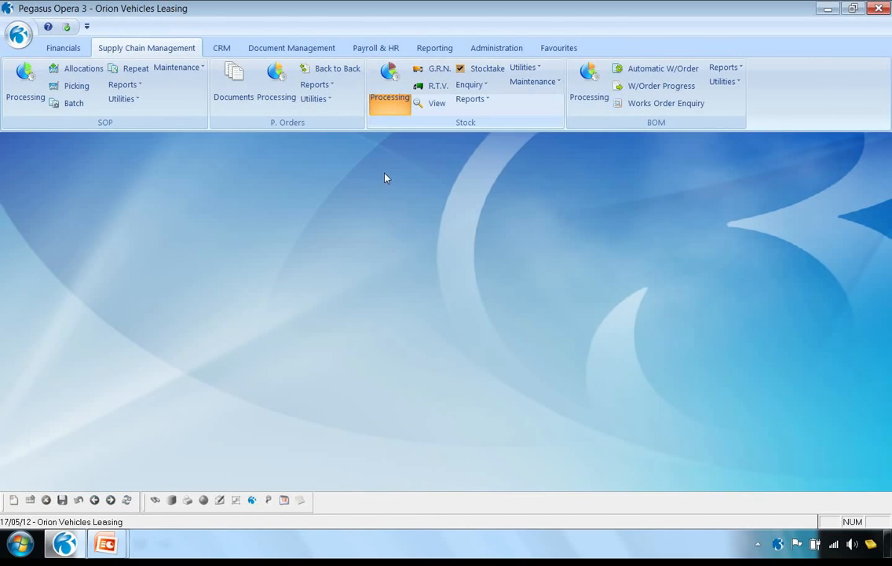
# Start a new goods received note in Stock G.R.N. with the delivery reference DN1001
pyautogui.click(436, 72)
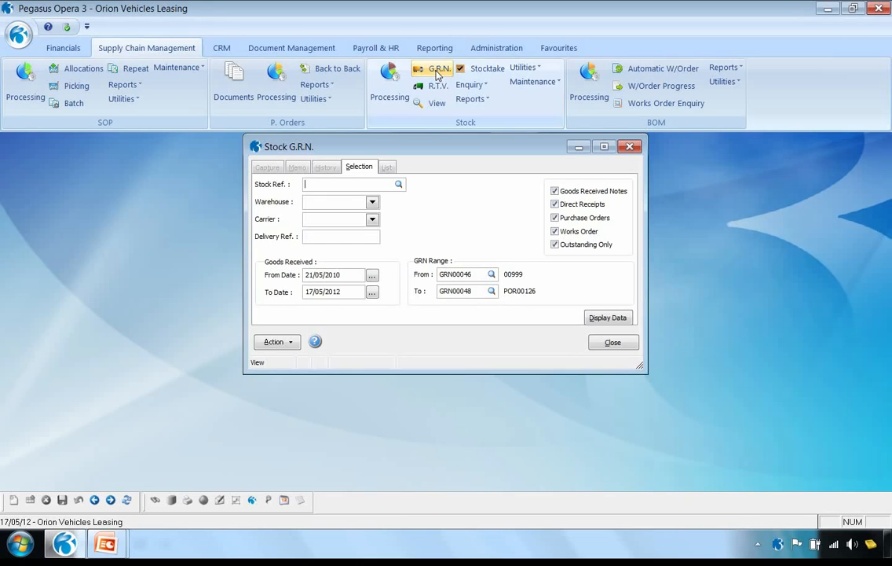
pyautogui.click(609, 317)
pyautogui.click(13, 500)
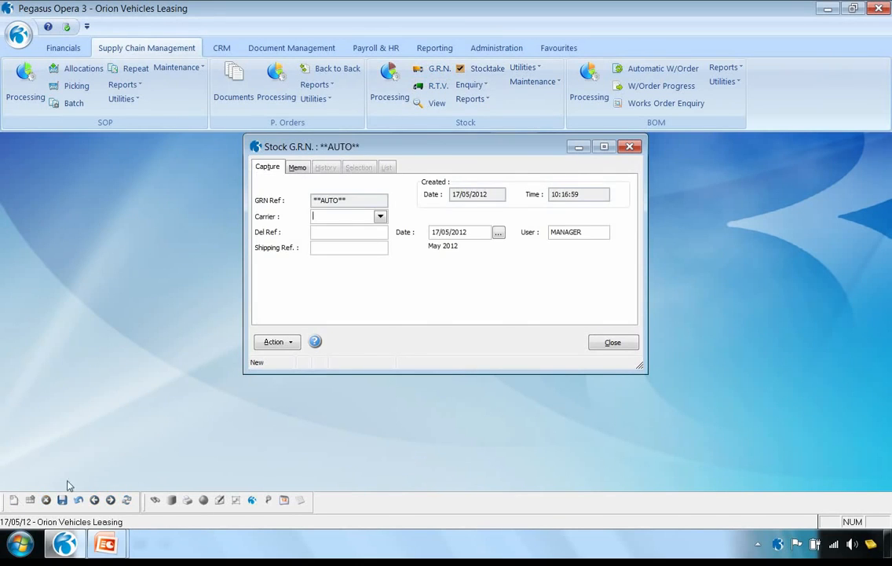
pyautogui.click(327, 232)
pyautogui.write('DN1001')
# Open the details of the new goods received note without picking from purchase orders, and discard the blank line
pyautogui.click(291, 343)
pyautogui.click(313, 351)
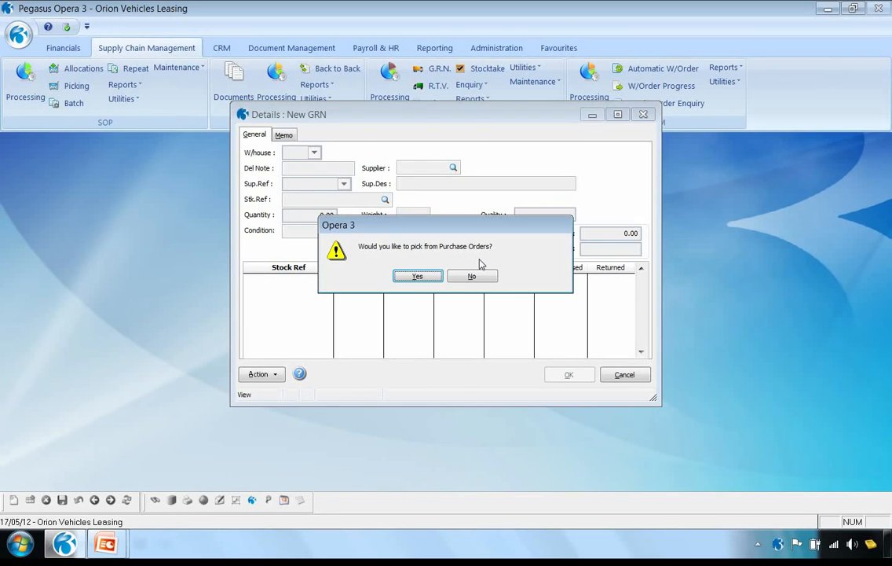
pyautogui.click(472, 277)
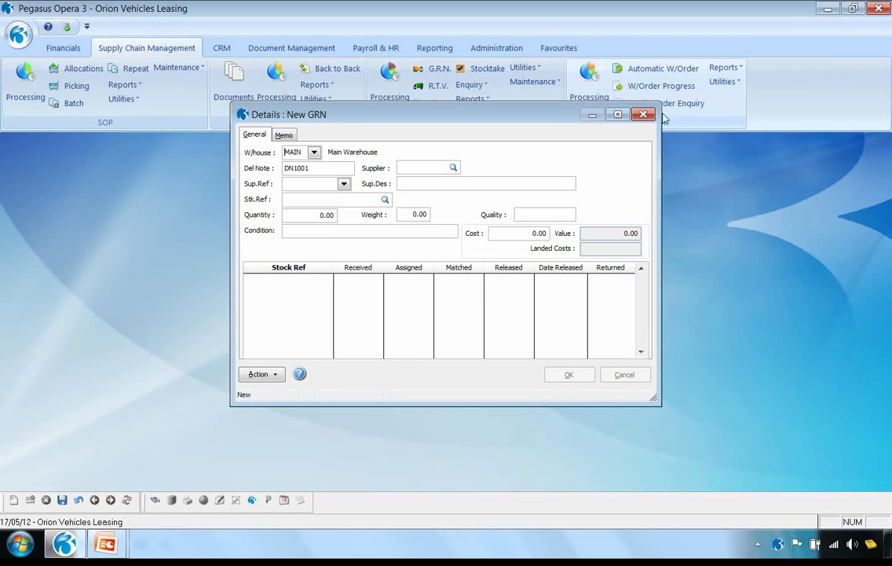
pyautogui.click(76, 500)
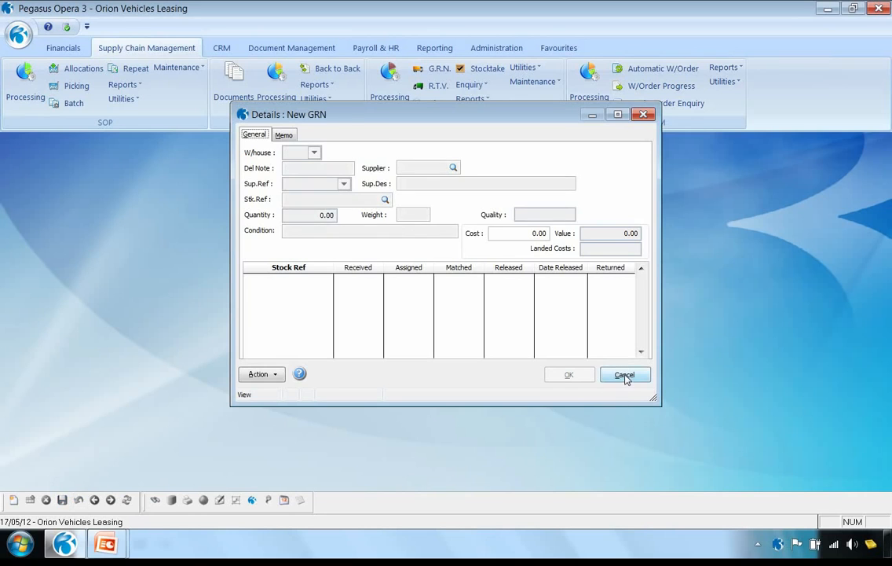
# Cancel the new goods received note with all its changes and leave Stock G.R.N. without saving
pyautogui.click(624, 374)
pyautogui.click(520, 328)
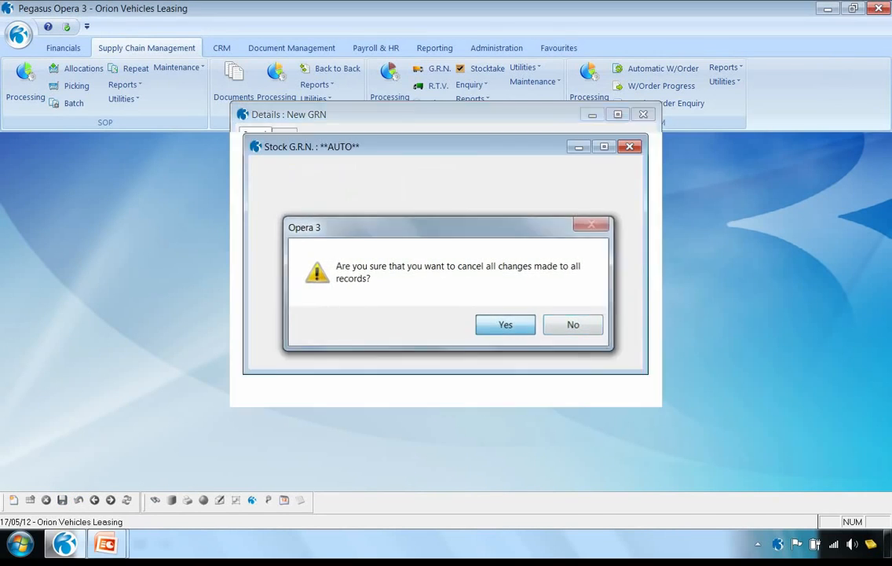
pyautogui.click(611, 343)
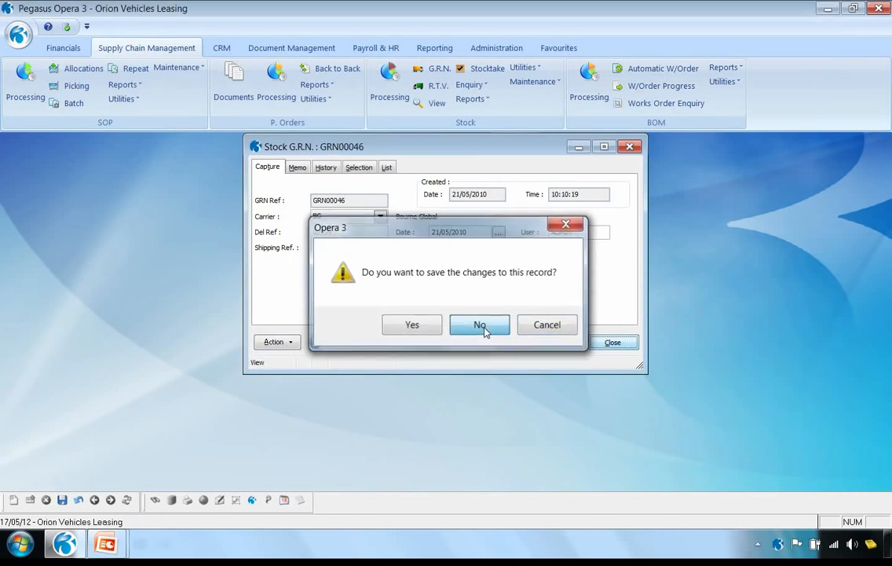
pyautogui.click(483, 330)
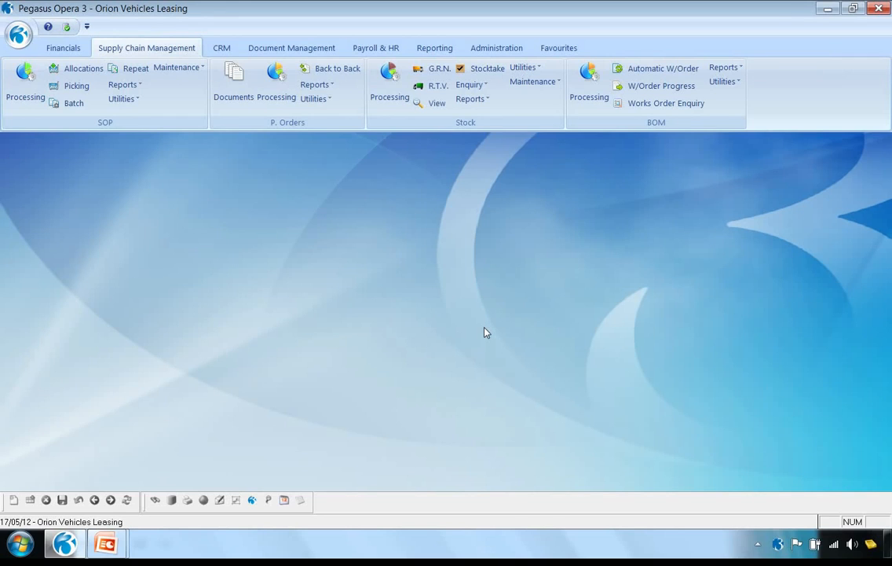
# Open BOM Processing and check the actions available for the Entertainment Package - With Phone assembly
pyautogui.click(594, 88)
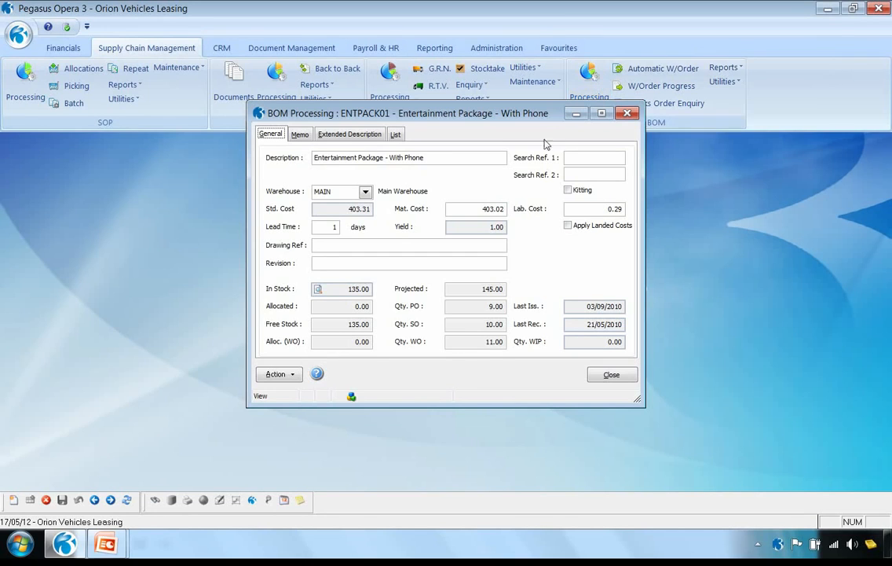
pyautogui.click(276, 375)
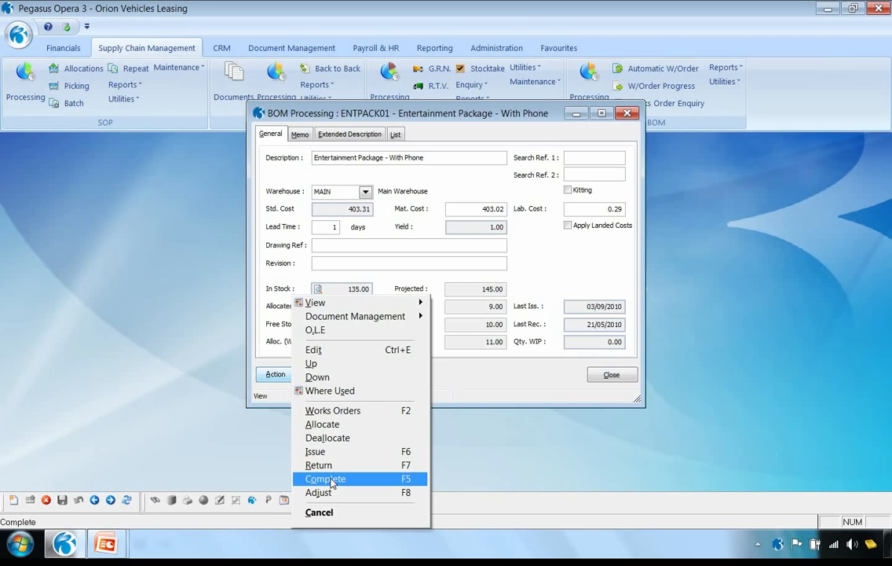
pyautogui.click(462, 469)
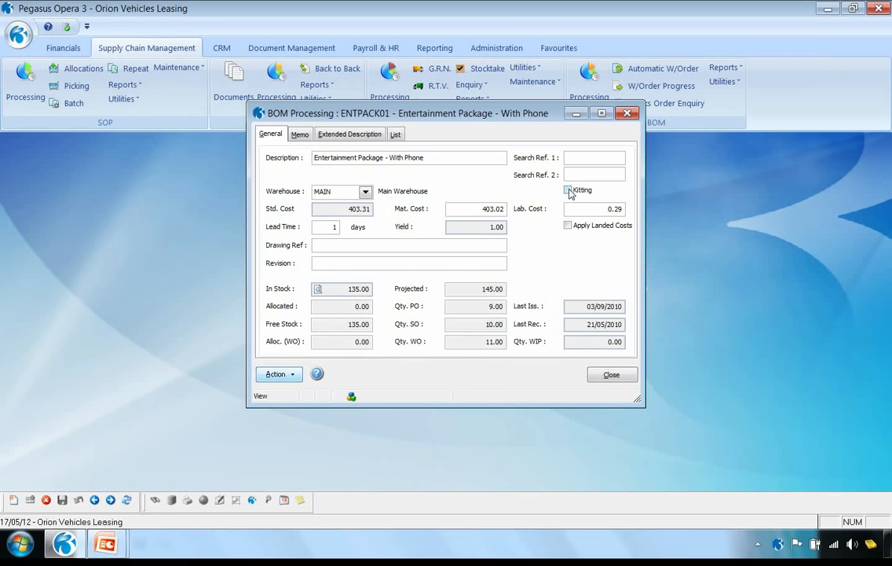
# Open the RAP100 Roadside Assist Pack assembly and view its components, including the contents of the Maintenance Kit
pyautogui.click(395, 134)
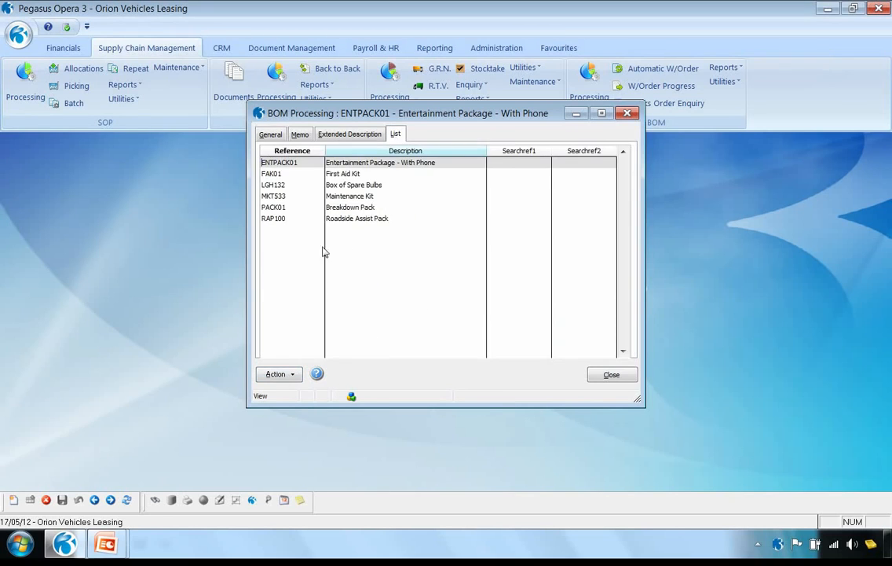
pyautogui.doubleClick(279, 219)
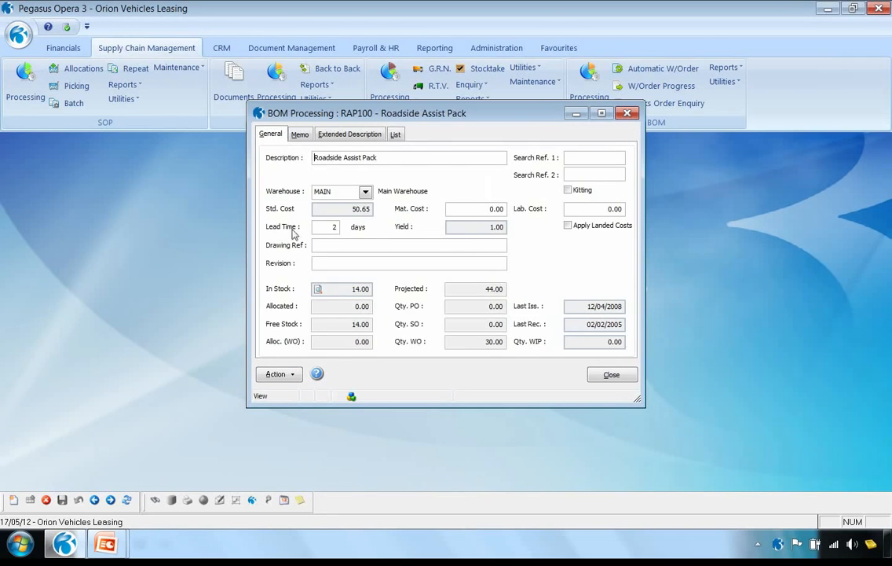
pyautogui.click(288, 374)
pyautogui.moveTo(297, 303)
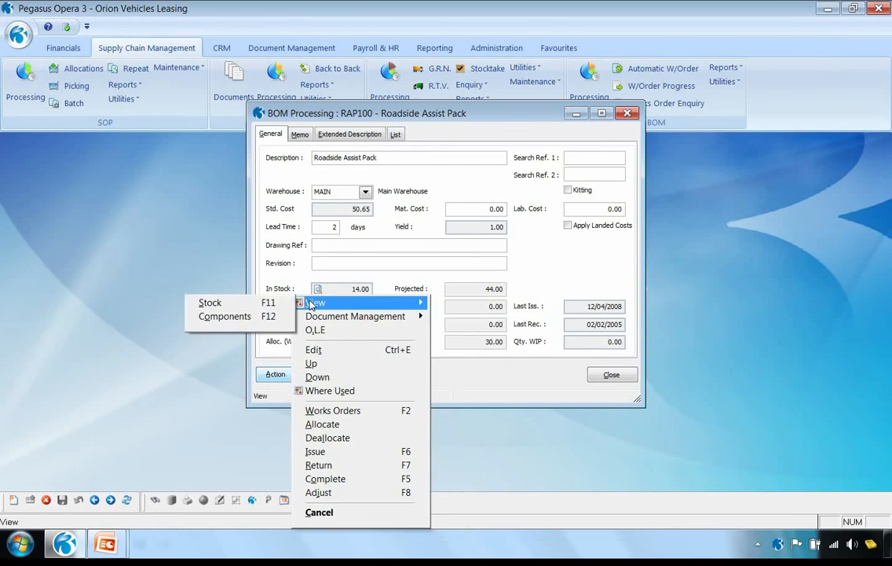
pyautogui.click(225, 316)
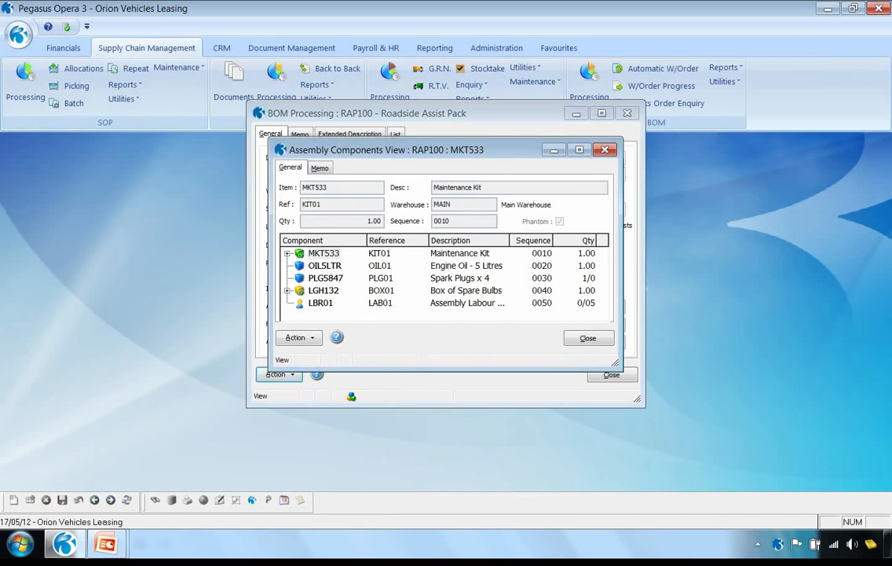
pyautogui.click(287, 253)
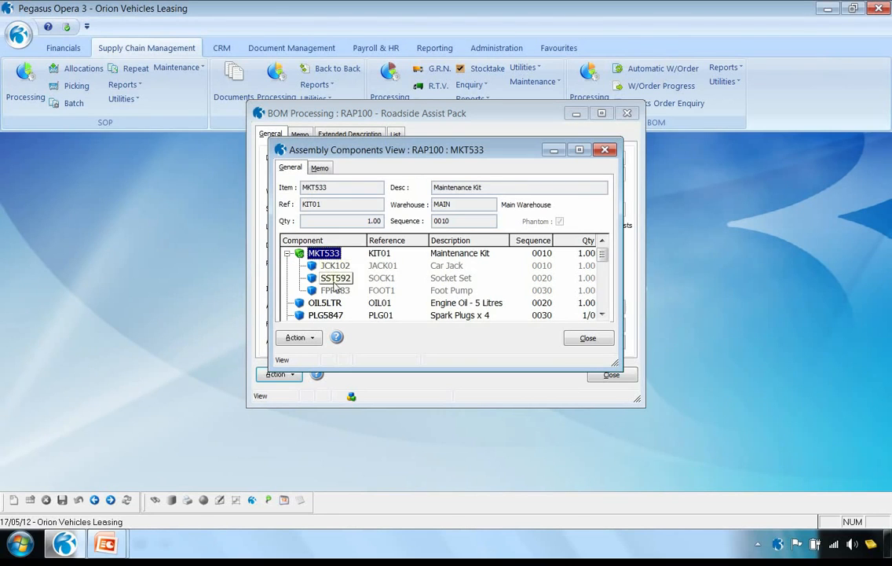
pyautogui.click(287, 253)
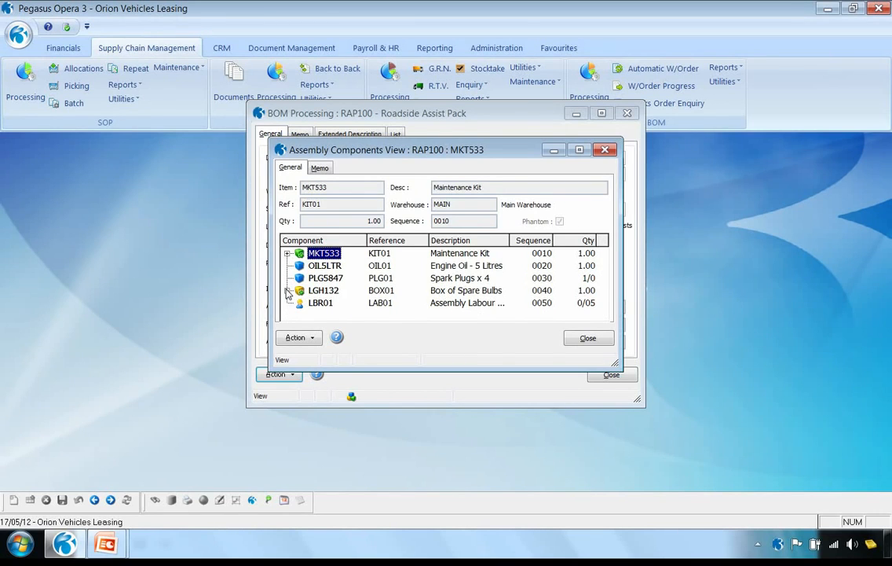
# Examine the contents of the Box of Spare Bulbs and the LBR01 labour line, and close the components view
pyautogui.click(288, 292)
pyautogui.click(602, 315)
pyautogui.click(602, 315)
pyautogui.click(603, 315)
pyautogui.click(602, 315)
pyautogui.click(602, 315)
pyautogui.click(602, 315)
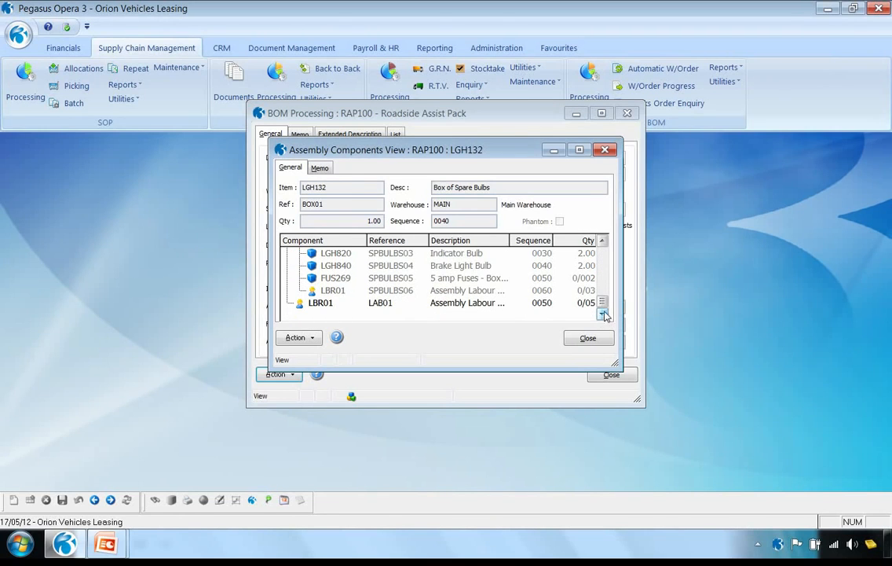
pyautogui.click(602, 240)
pyautogui.click(603, 240)
pyautogui.scroll(1, 469, 292)
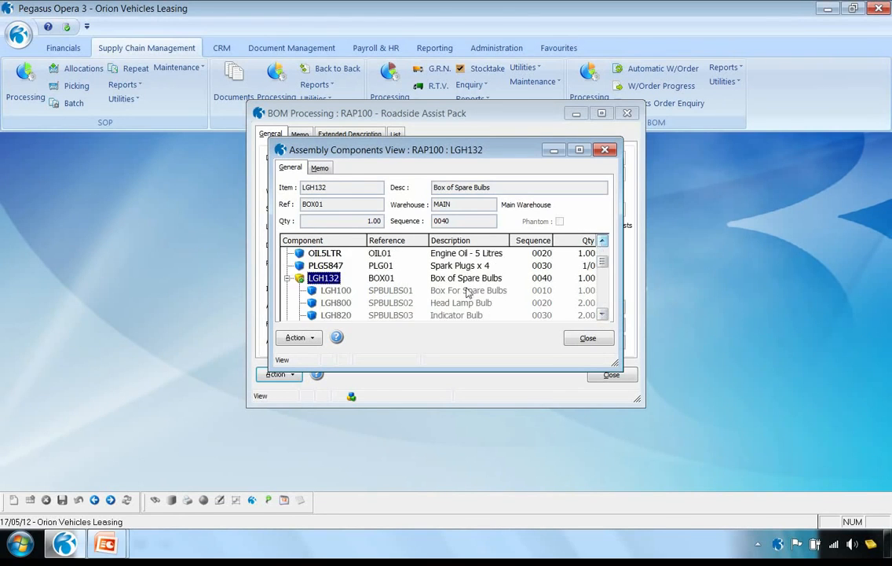
pyautogui.click(288, 280)
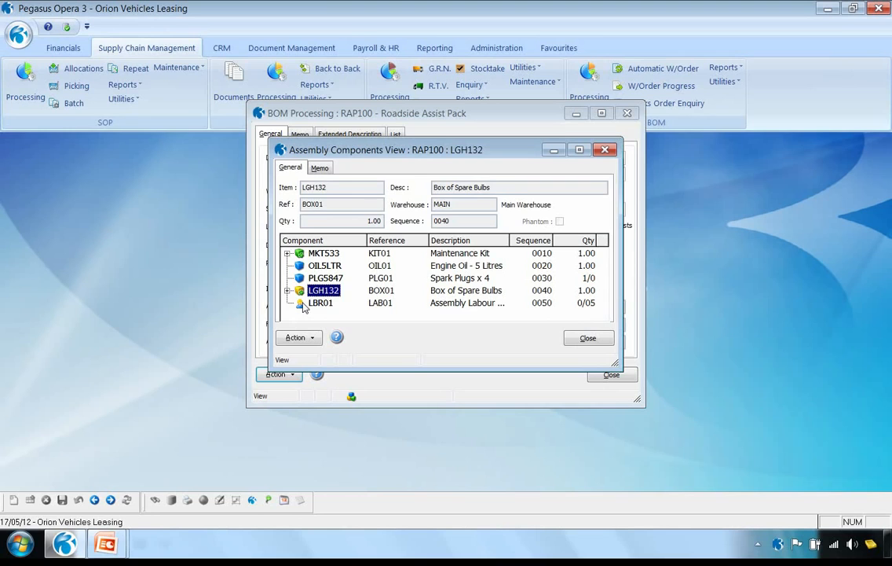
pyautogui.click(304, 305)
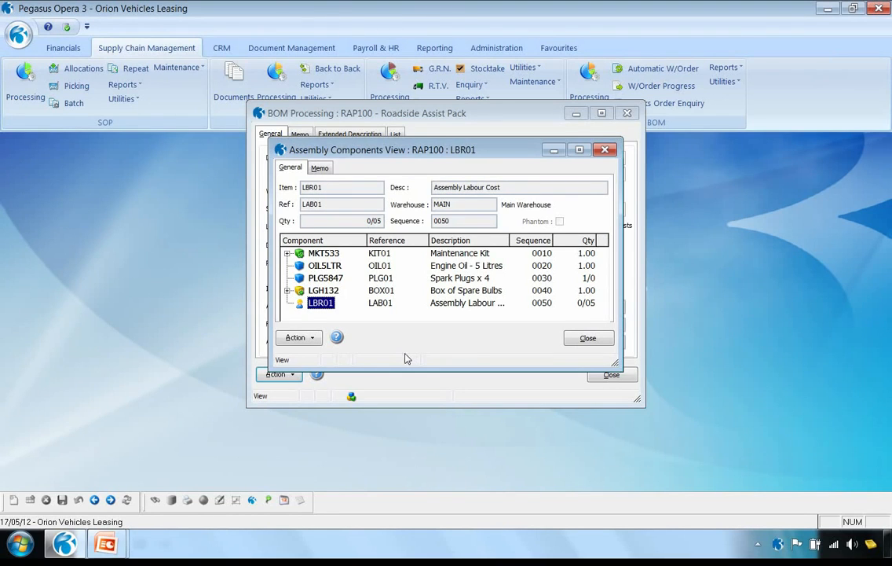
pyautogui.click(588, 339)
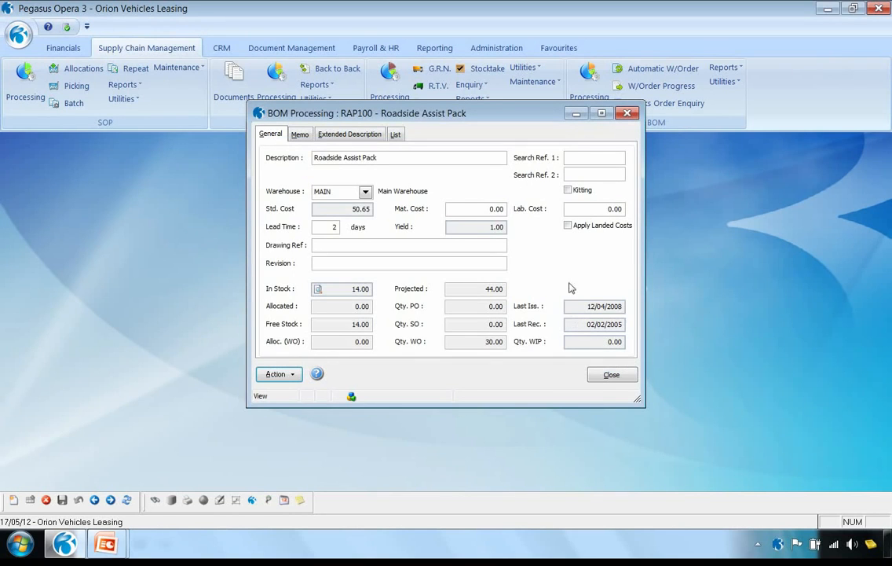
# Enable Kitting on the Roadside Assist Pack assembly and save the record
pyautogui.click(568, 190)
pyautogui.click(62, 501)
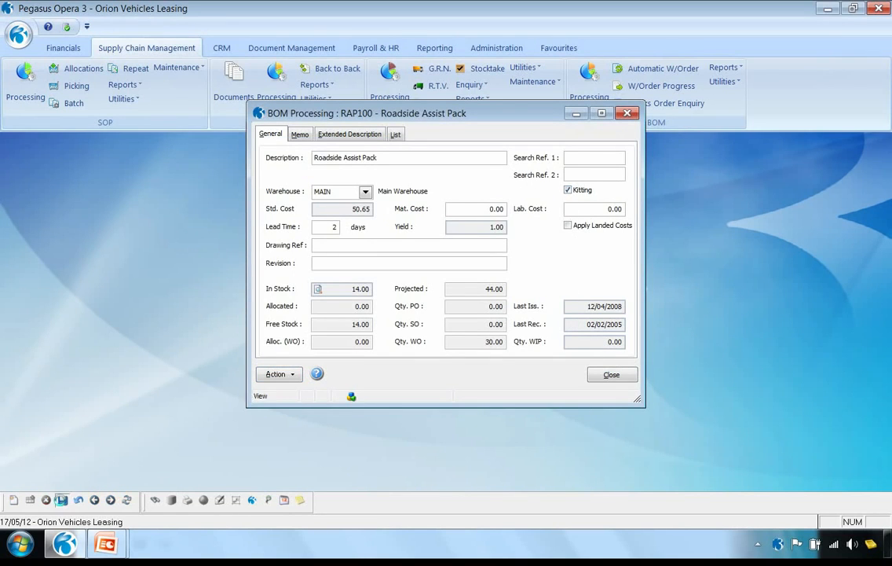
# Start a new works order for the Roadside Assist Pack with the document published to screen
pyautogui.click(289, 374)
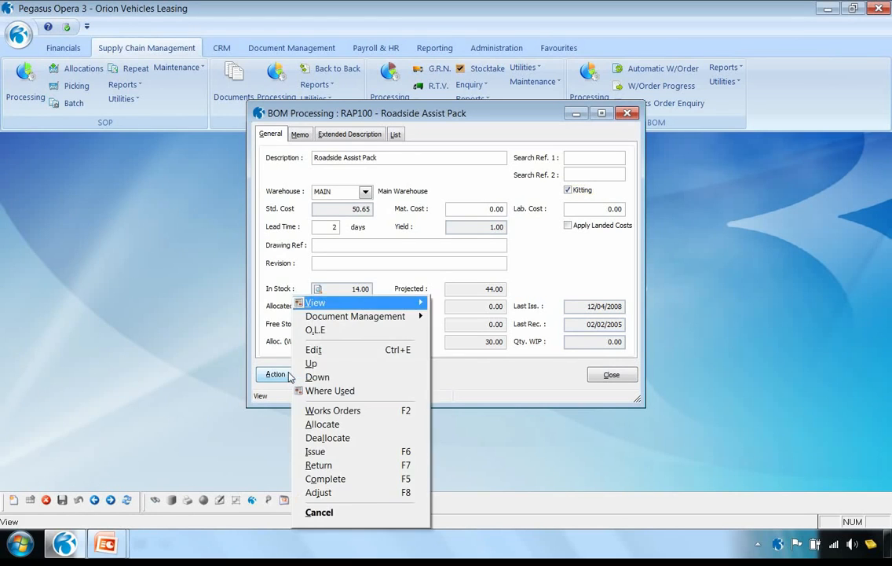
pyautogui.click(318, 410)
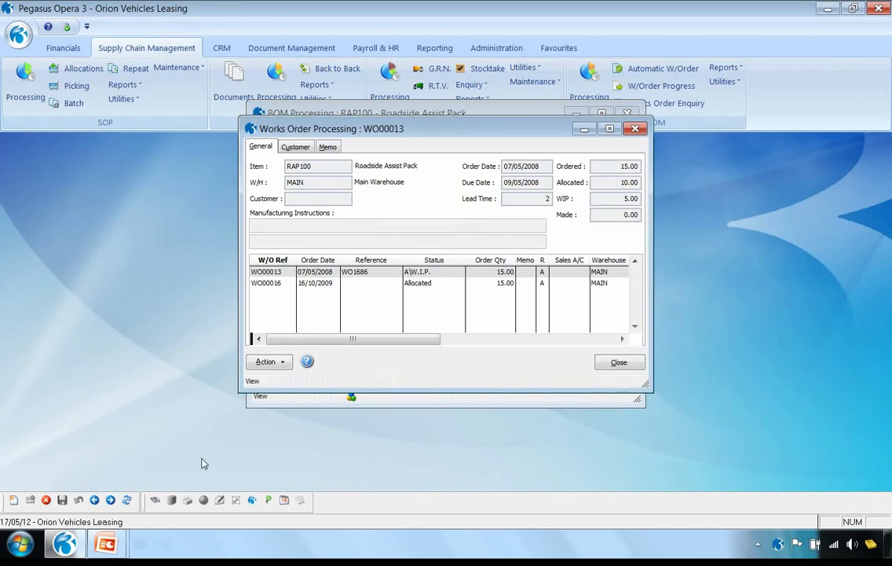
pyautogui.click(12, 500)
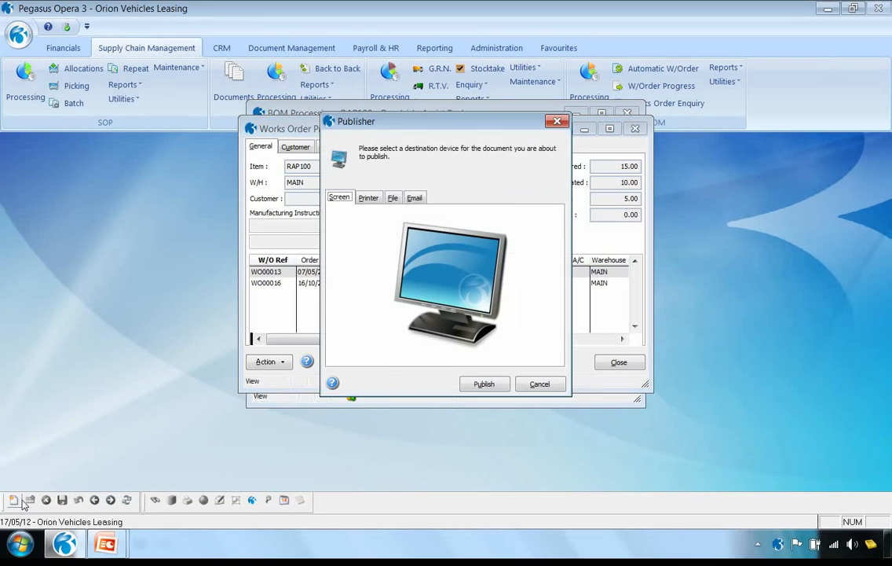
pyautogui.click(484, 384)
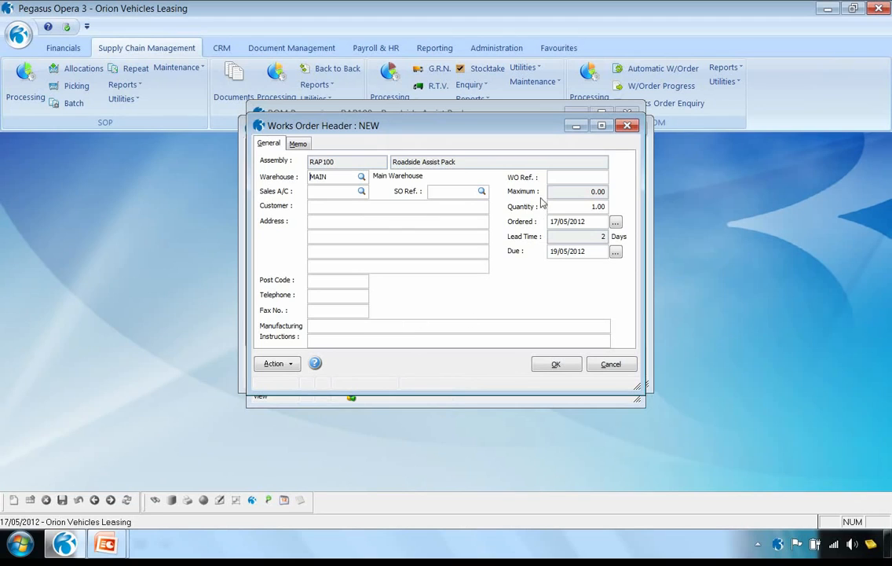
# Enter the works order reference WO/1000 and a quantity of 10, and accept the header
pyautogui.write('WO/1000')
pyautogui.press('Tab')
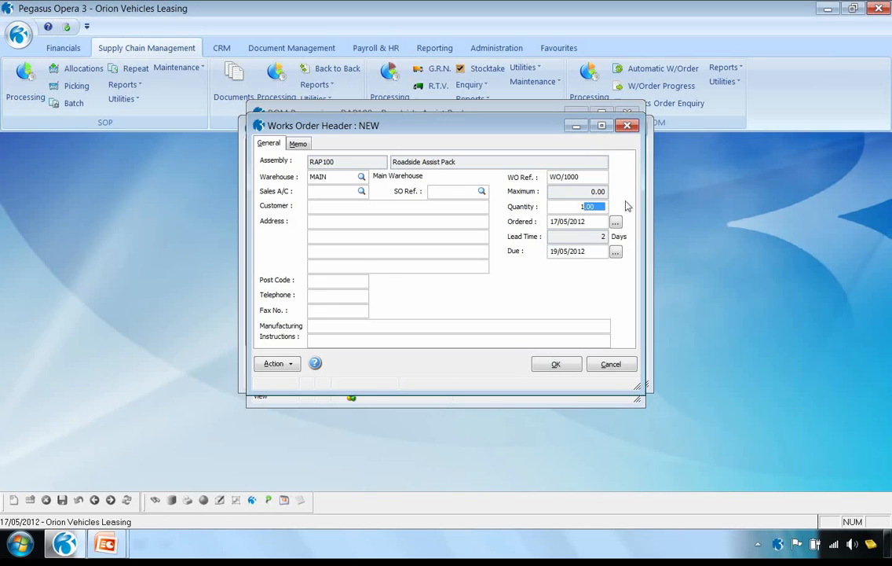
pyautogui.doubleClick(573, 209)
pyautogui.write('10')
pyautogui.press('Tab')
pyautogui.click(556, 366)
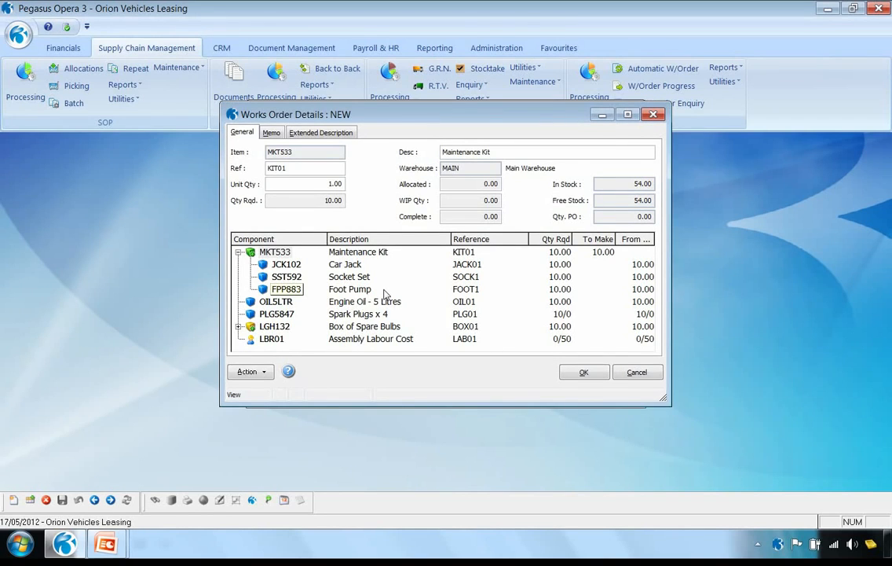
# Save the works order with its listed components, review the published document, and close Works Order Processing
pyautogui.click(585, 373)
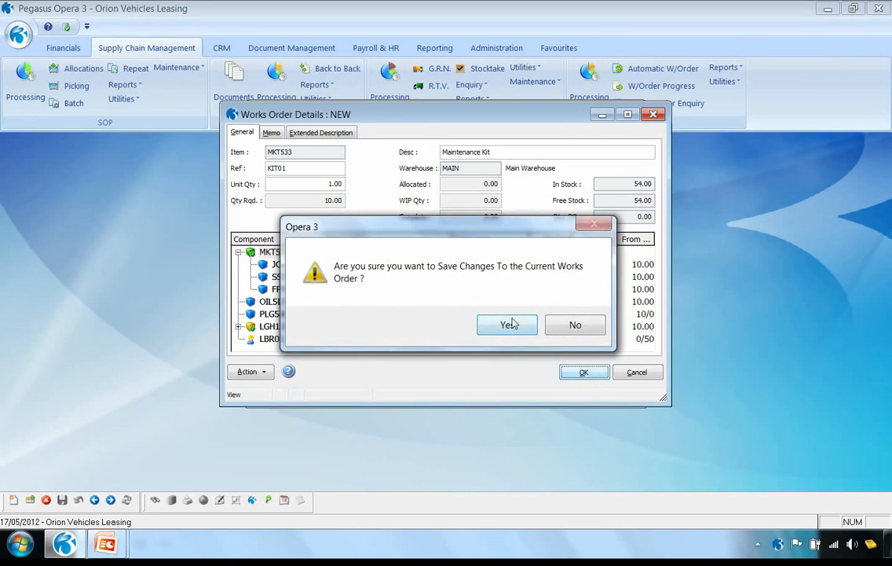
pyautogui.click(507, 325)
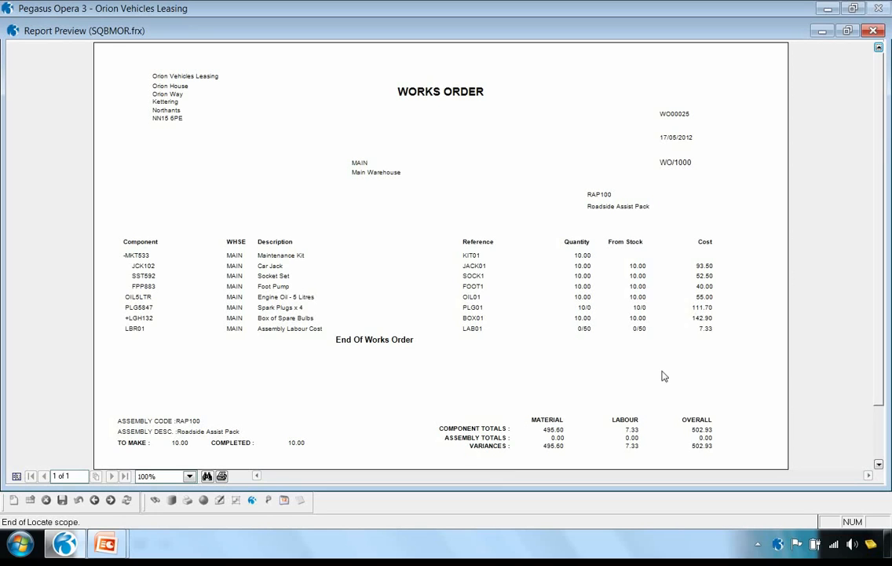
pyautogui.click(875, 31)
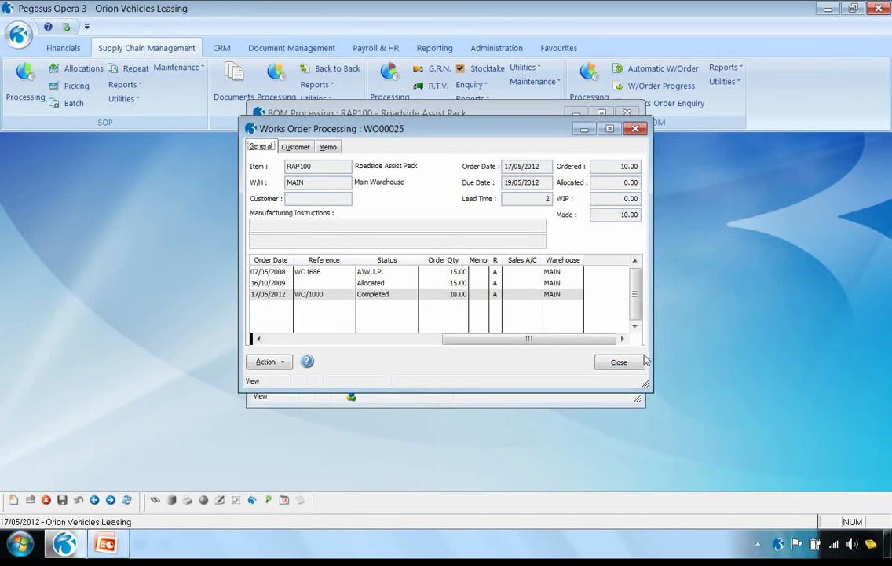
pyautogui.click(619, 363)
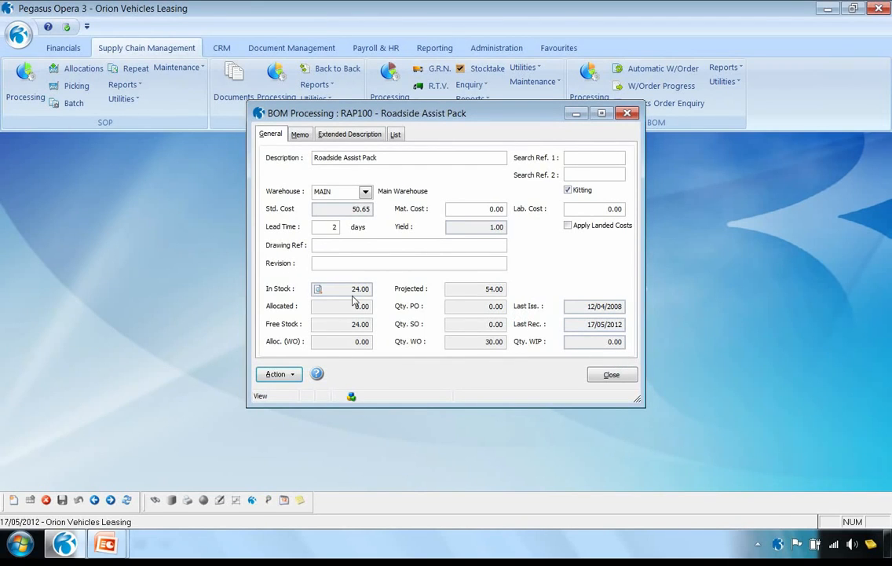
# View the Roadside Assist Pack's stock transactions for the Main Warehouse, and close the assembly record
pyautogui.click(288, 374)
pyautogui.moveTo(309, 304)
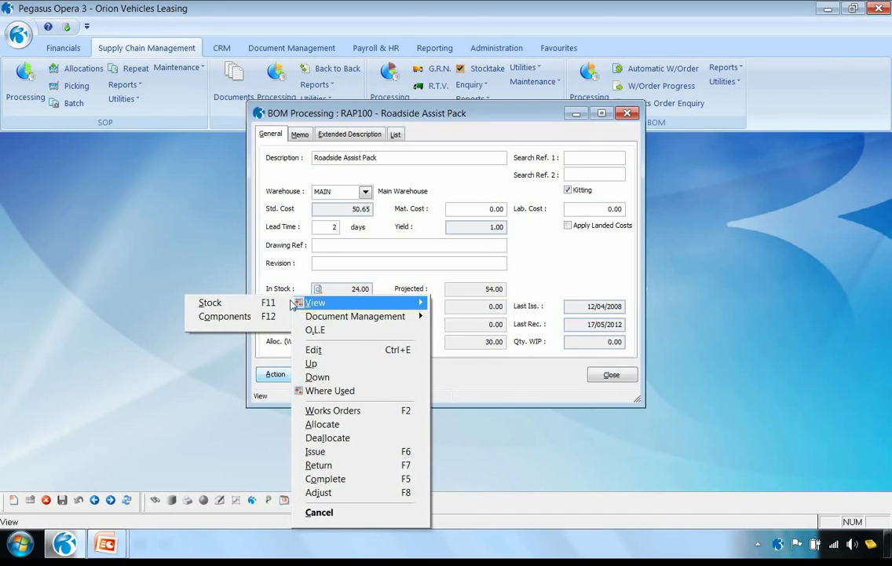
pyautogui.click(217, 303)
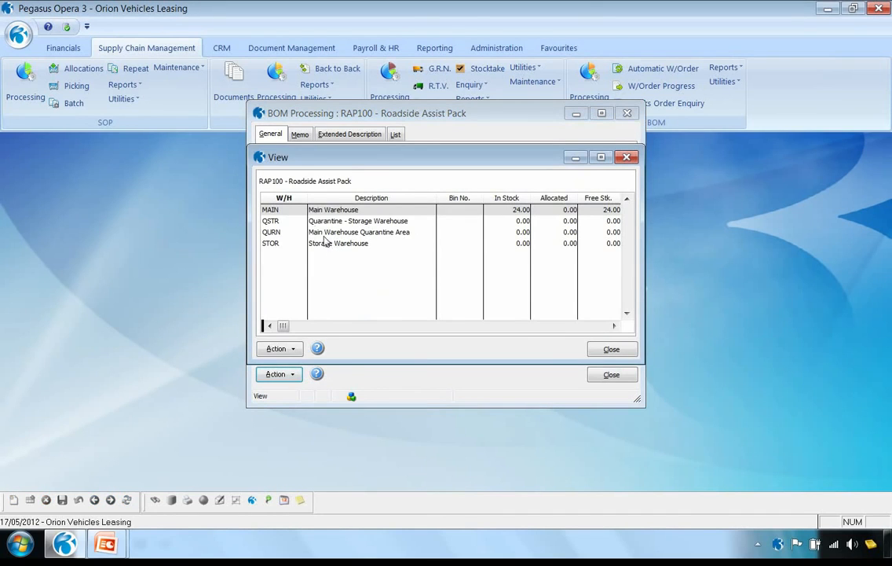
pyautogui.doubleClick(288, 214)
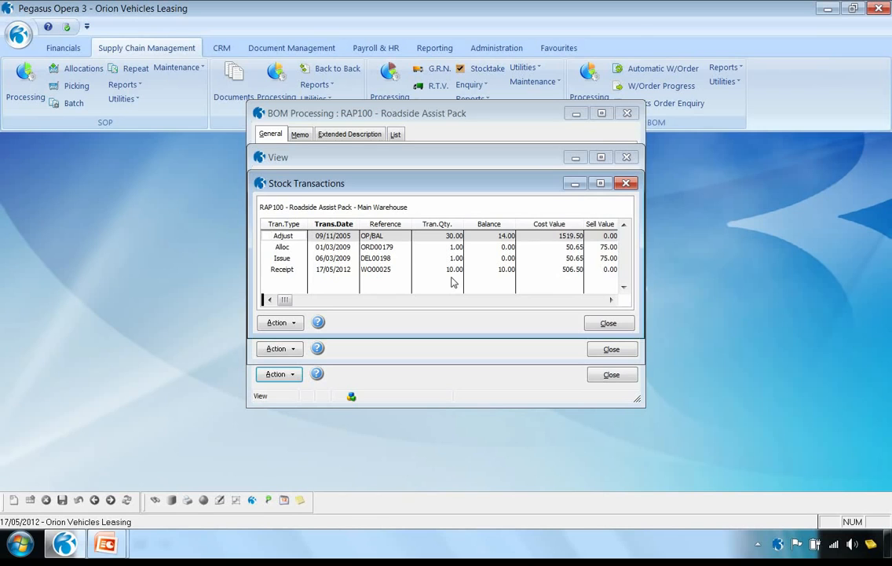
pyautogui.click(609, 323)
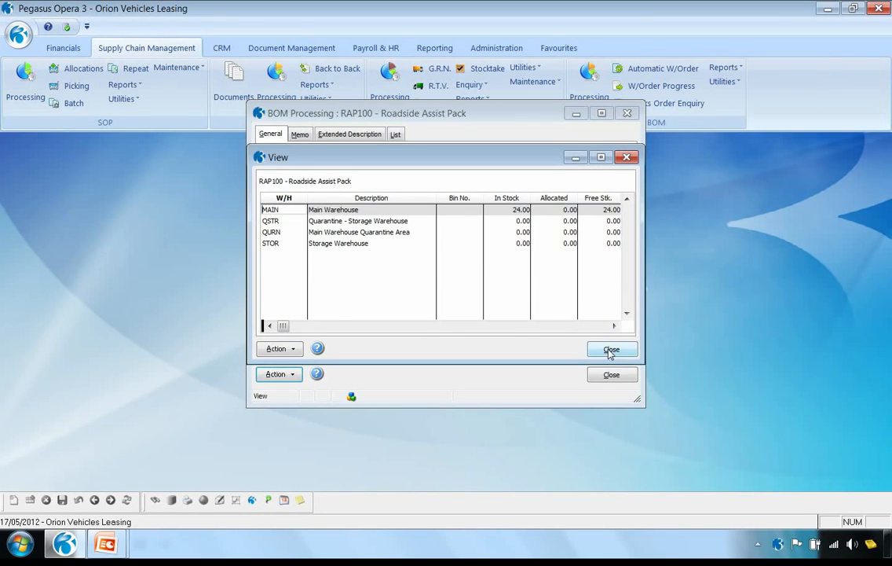
pyautogui.click(611, 350)
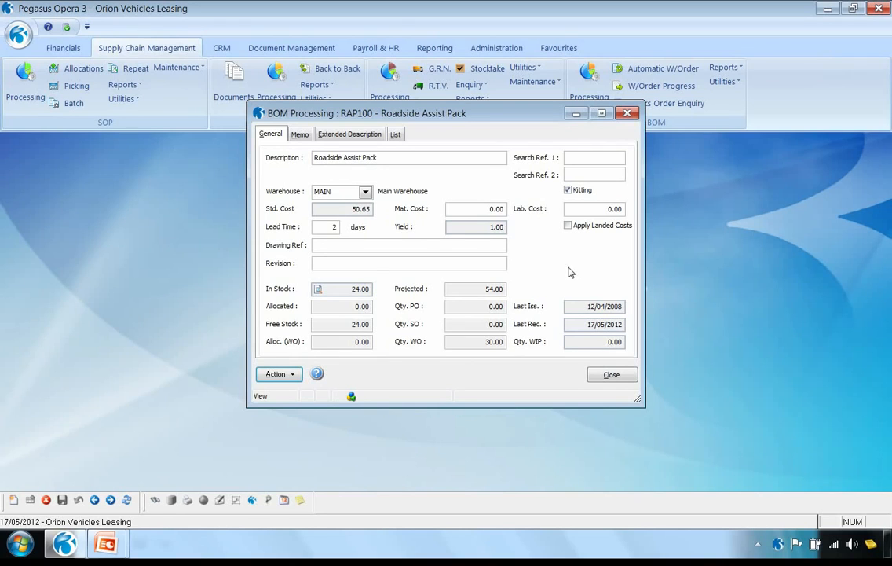
pyautogui.click(612, 374)
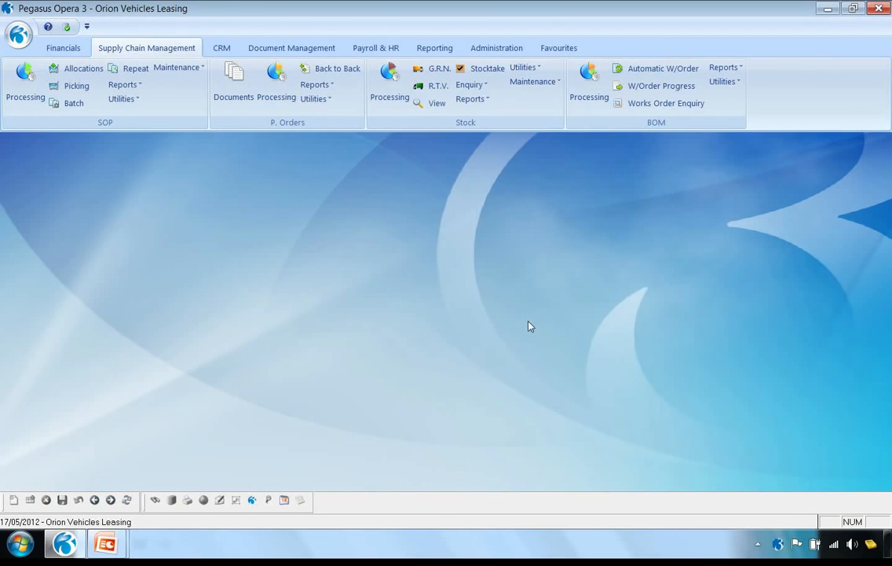
# Open the stock view by Movement Types and set its start date to 17/05/2012
pyautogui.click(436, 104)
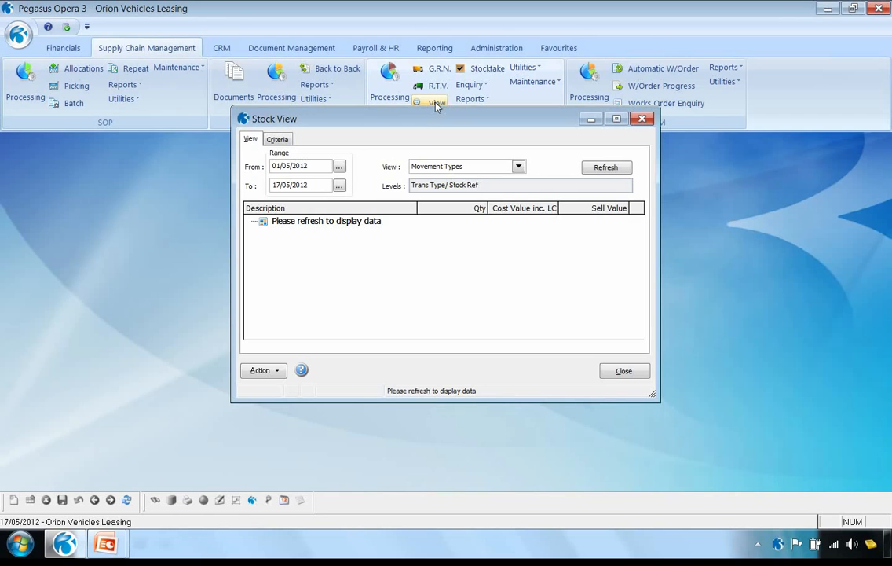
pyautogui.click(518, 167)
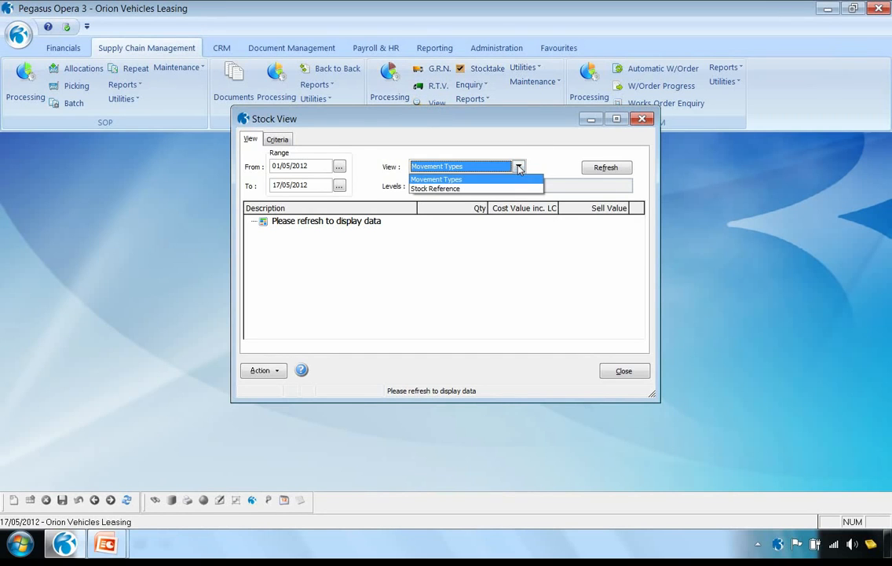
pyautogui.click(511, 179)
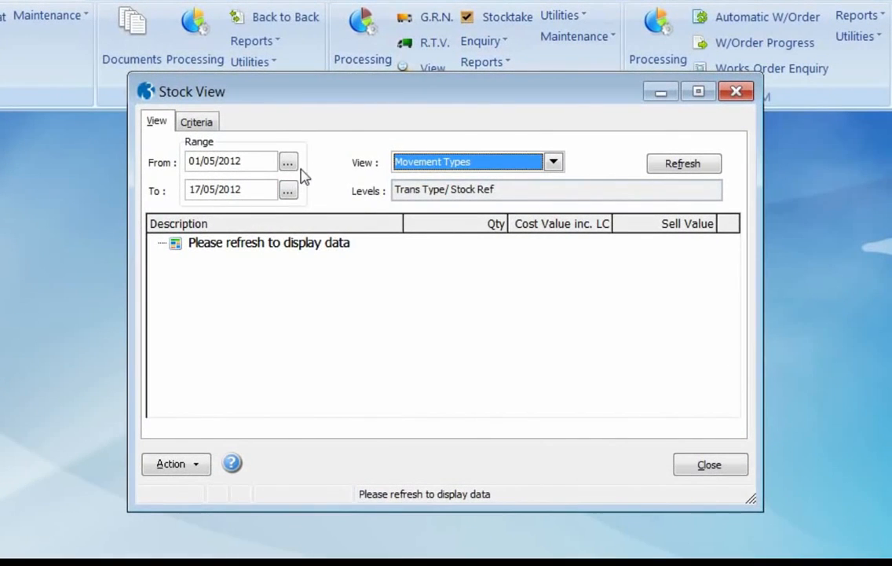
pyautogui.click(289, 164)
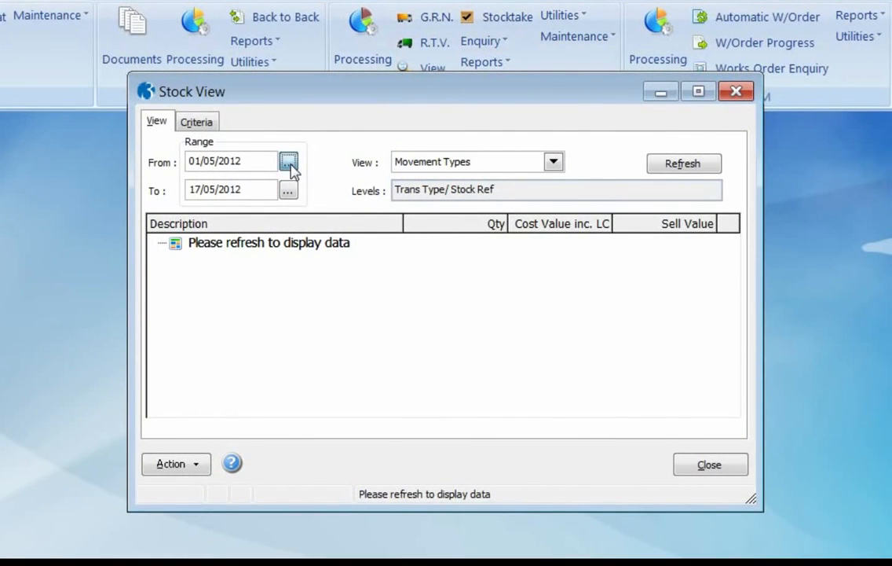
pyautogui.click(431, 328)
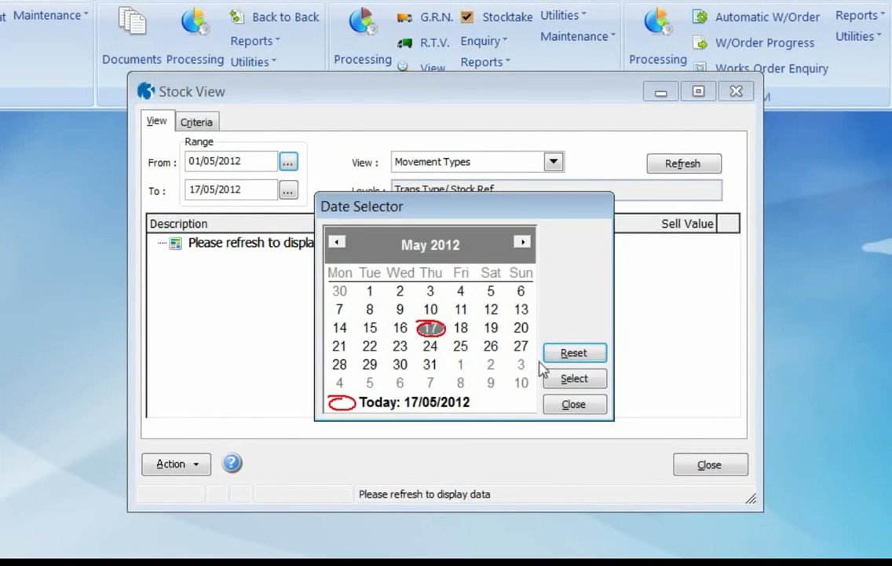
pyautogui.click(574, 378)
# Add Receipt to the transaction types in the stock view criteria and refresh the movement data
pyautogui.click(196, 122)
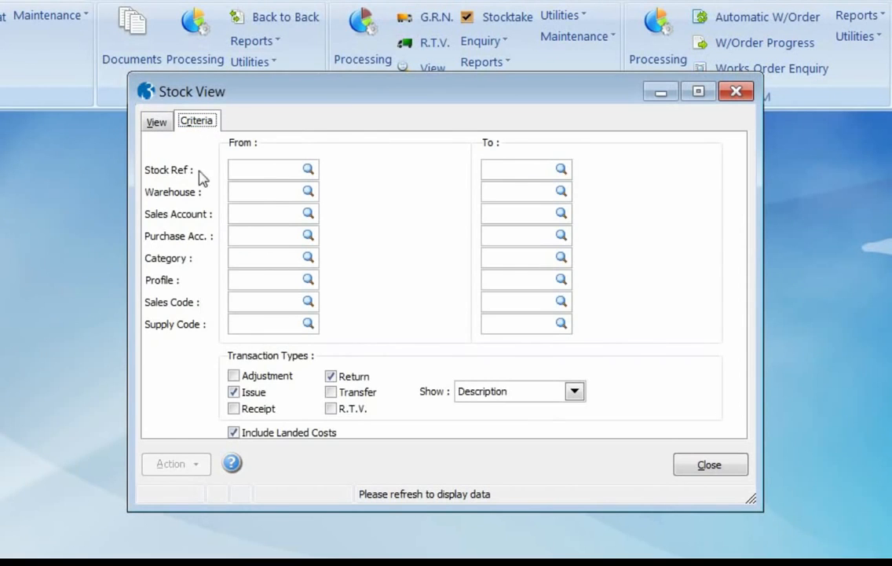
pyautogui.click(234, 409)
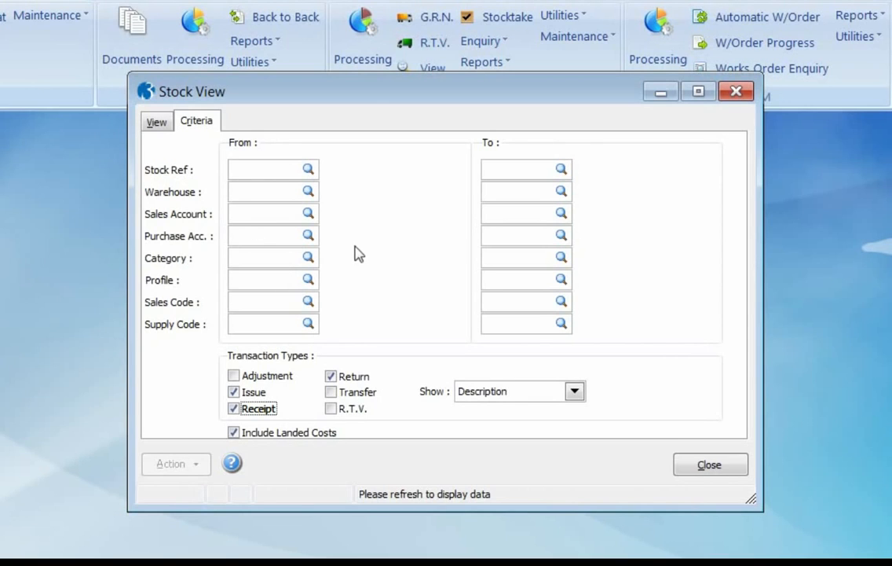
pyautogui.click(155, 124)
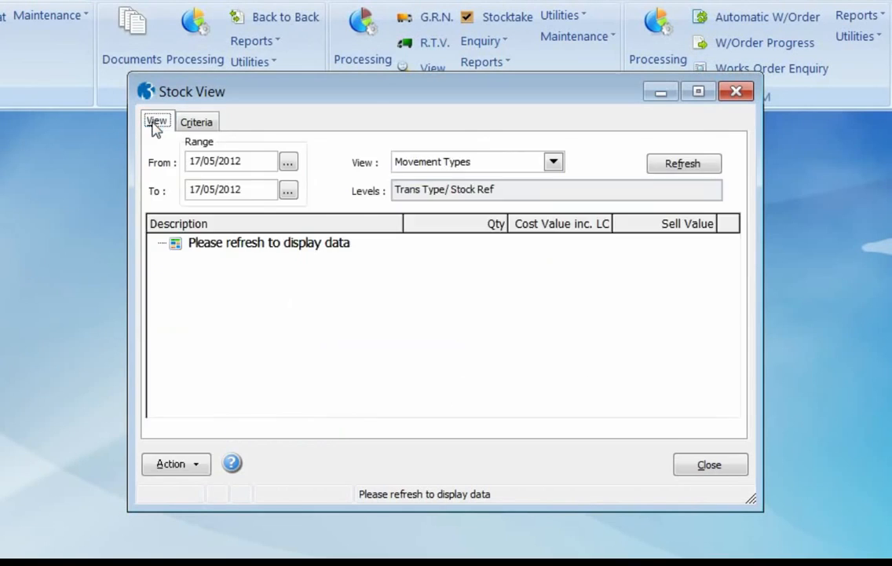
pyautogui.click(677, 165)
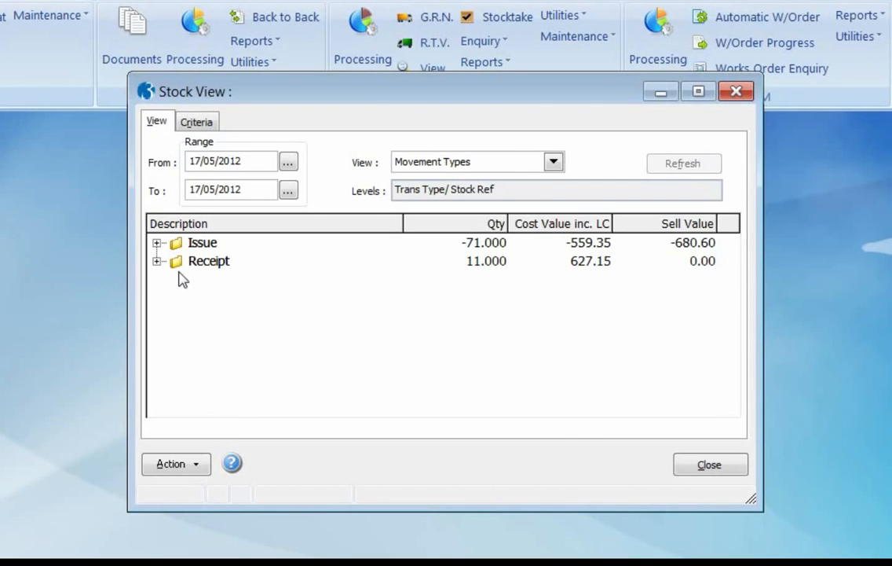
# Expand the Issue movements and inspect the transactions for Car Mat - Small, Stereo Radio/CD Player/Sat Nav and Foot Pump
pyautogui.click(157, 243)
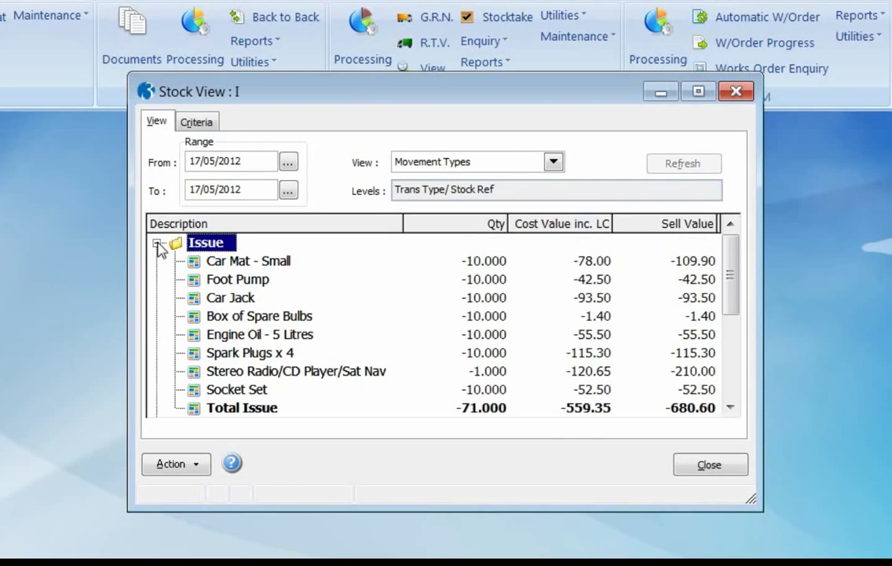
pyautogui.click(271, 262)
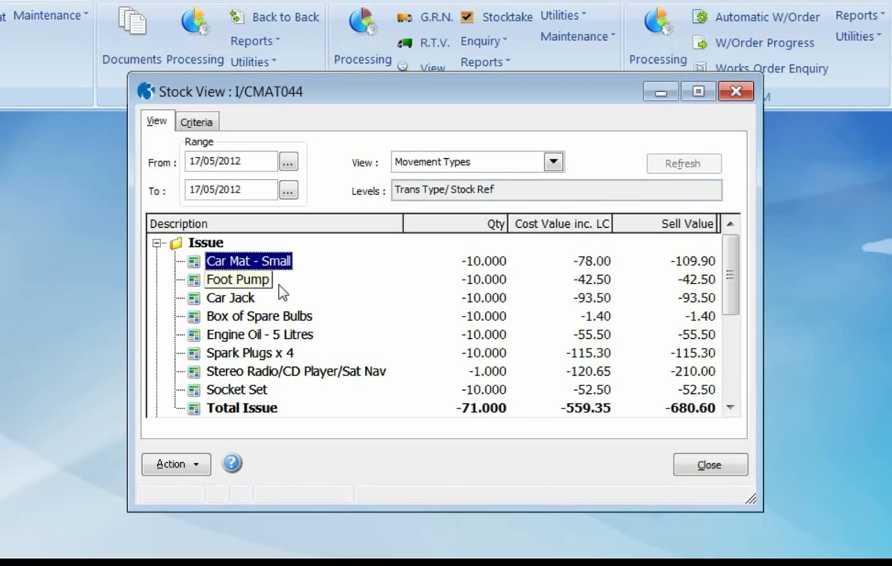
pyautogui.doubleClick(192, 265)
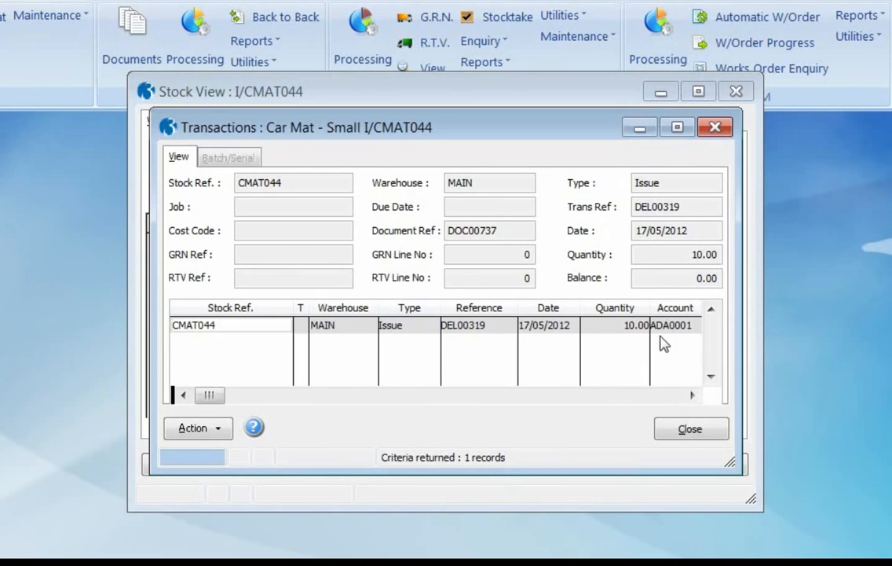
pyautogui.click(681, 431)
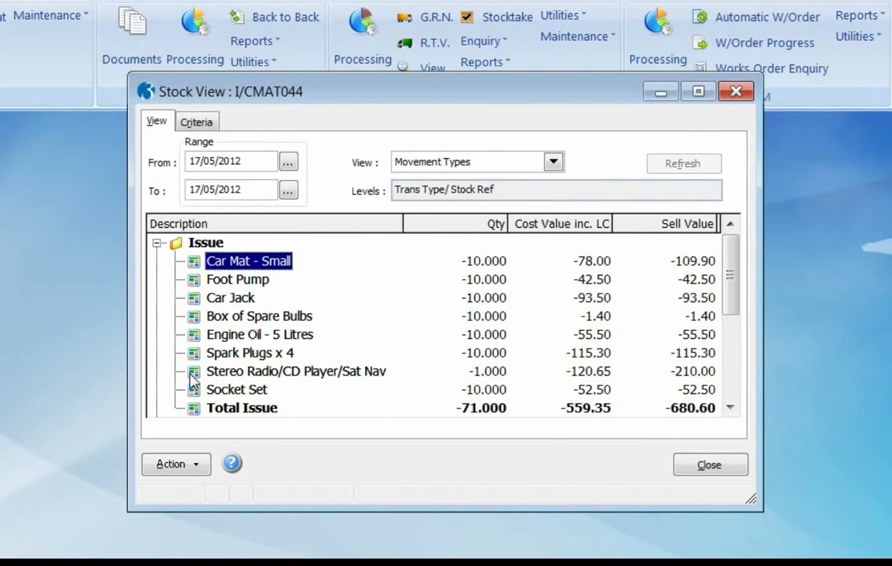
pyautogui.doubleClick(190, 375)
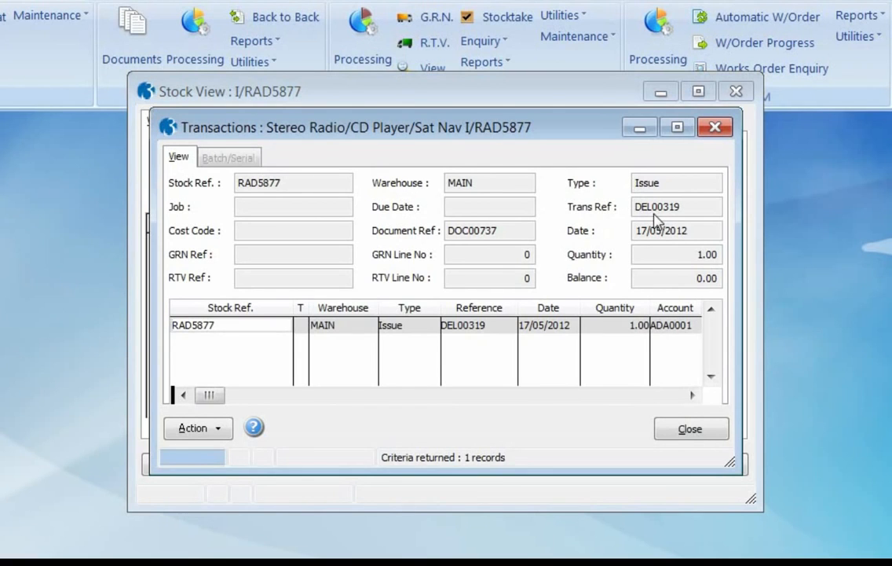
pyautogui.click(683, 430)
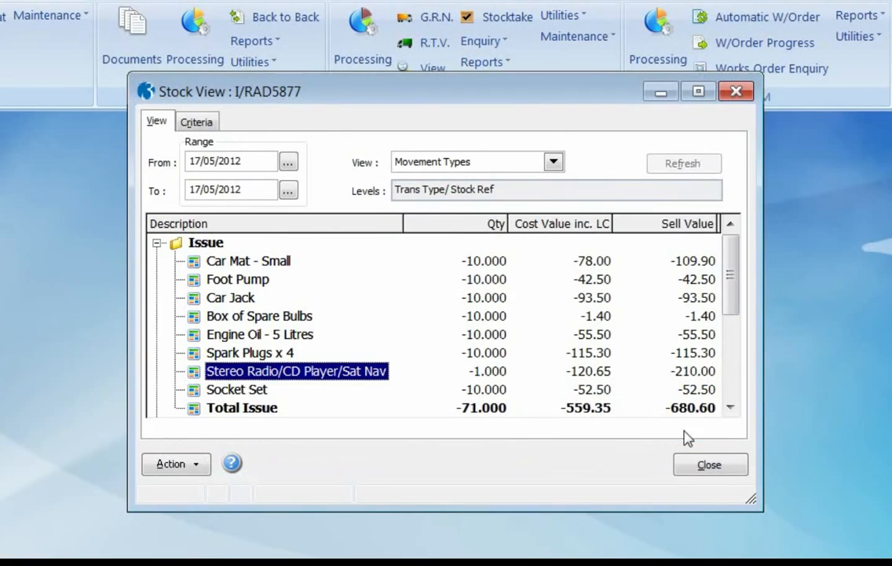
pyautogui.doubleClick(193, 280)
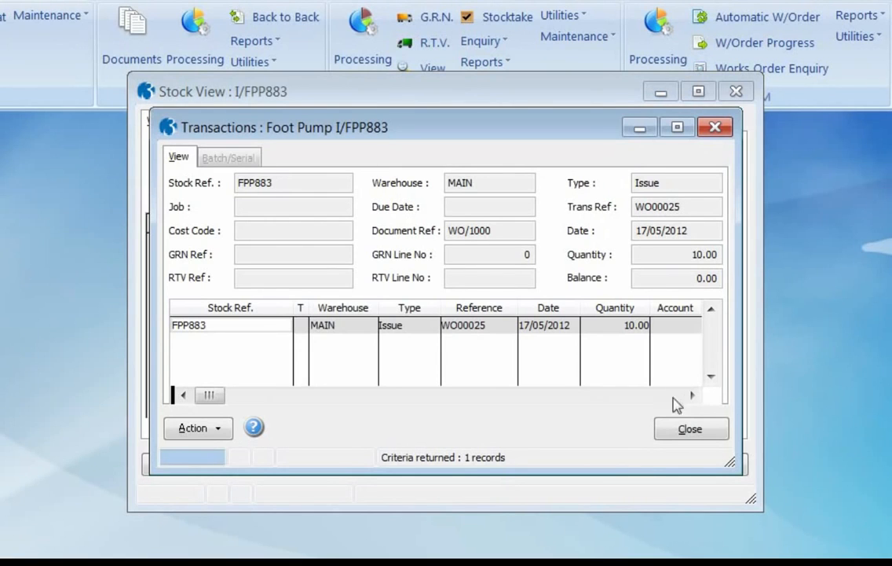
pyautogui.click(688, 429)
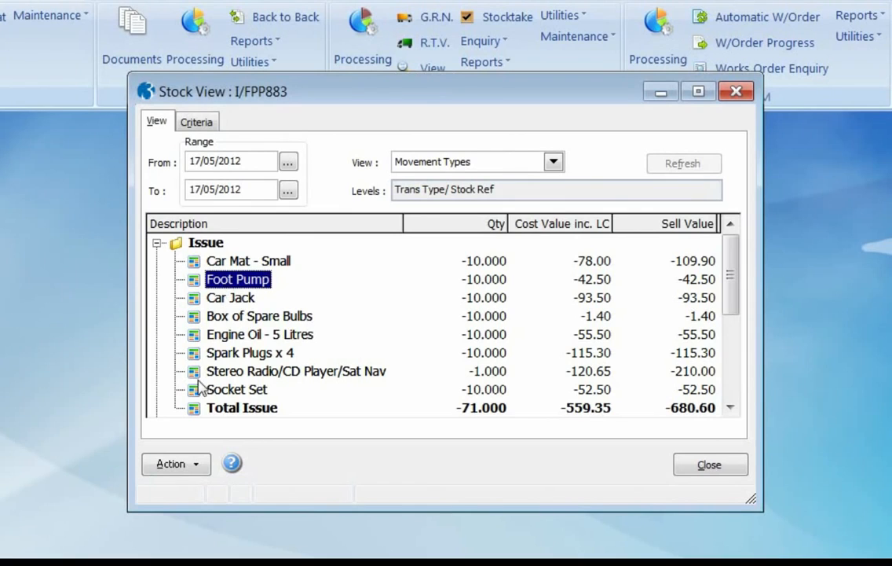
pyautogui.click(158, 242)
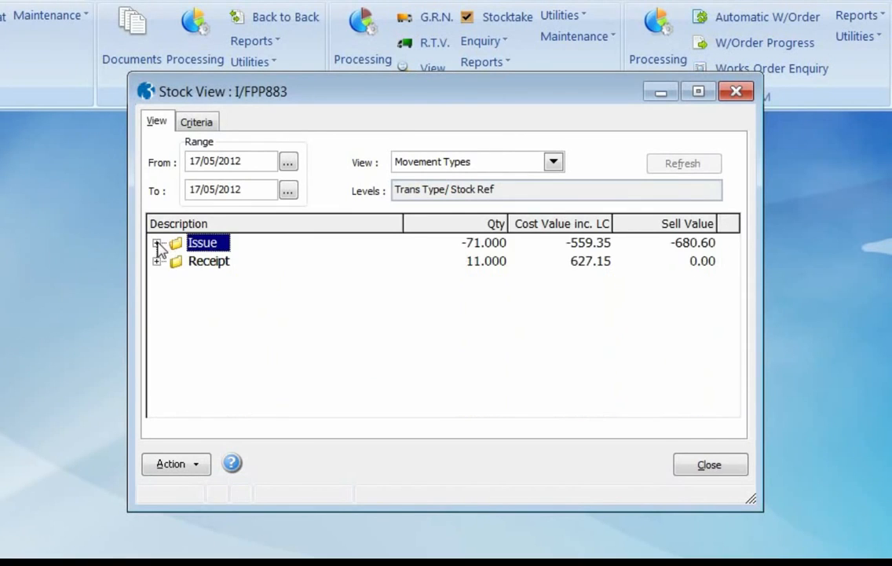
# Inspect the Receipt transactions for Stereo Radio/CD Player/Sat Nav and Roadside Assist Pack, and close the stock view
pyautogui.click(157, 262)
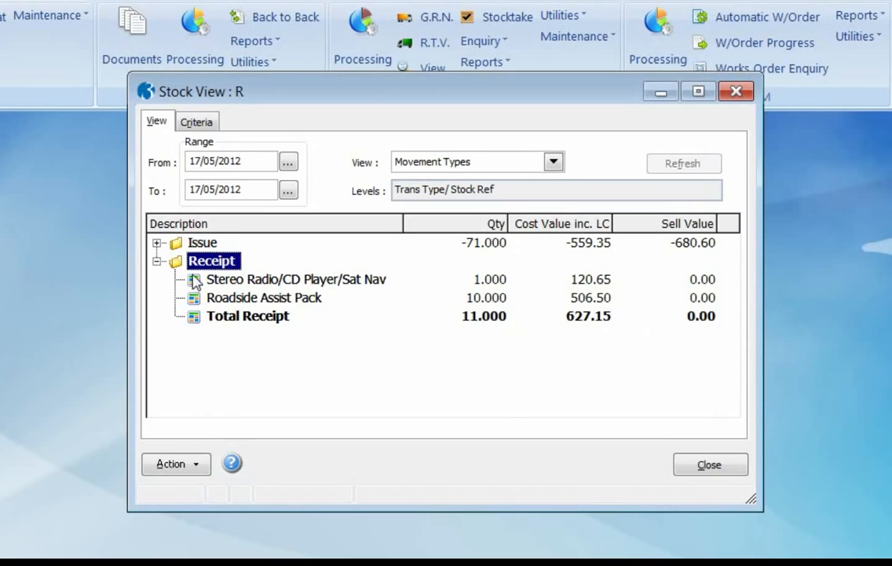
pyautogui.doubleClick(195, 281)
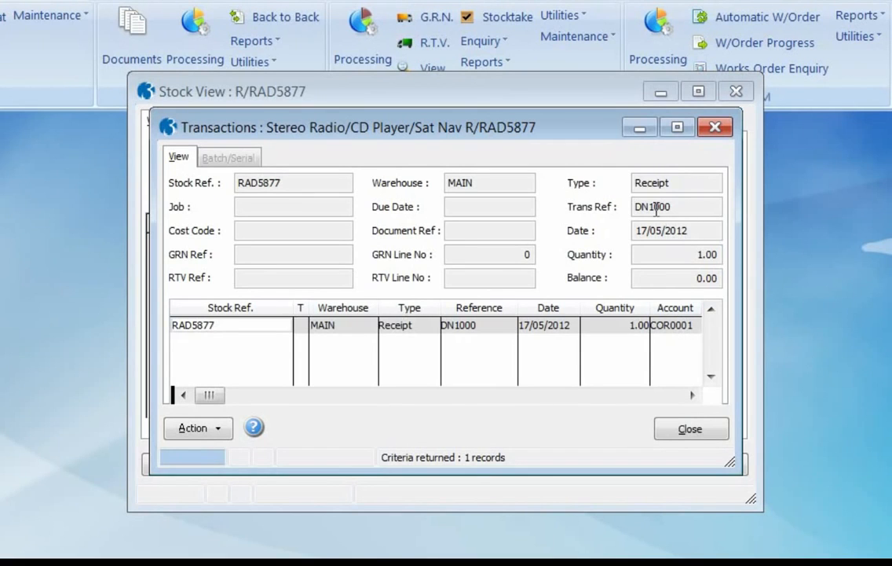
pyautogui.click(688, 431)
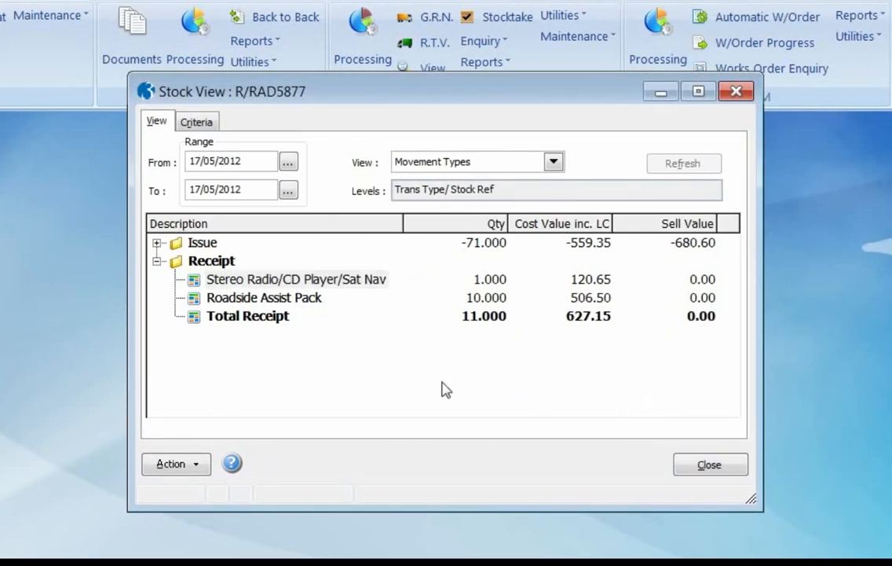
pyautogui.doubleClick(193, 300)
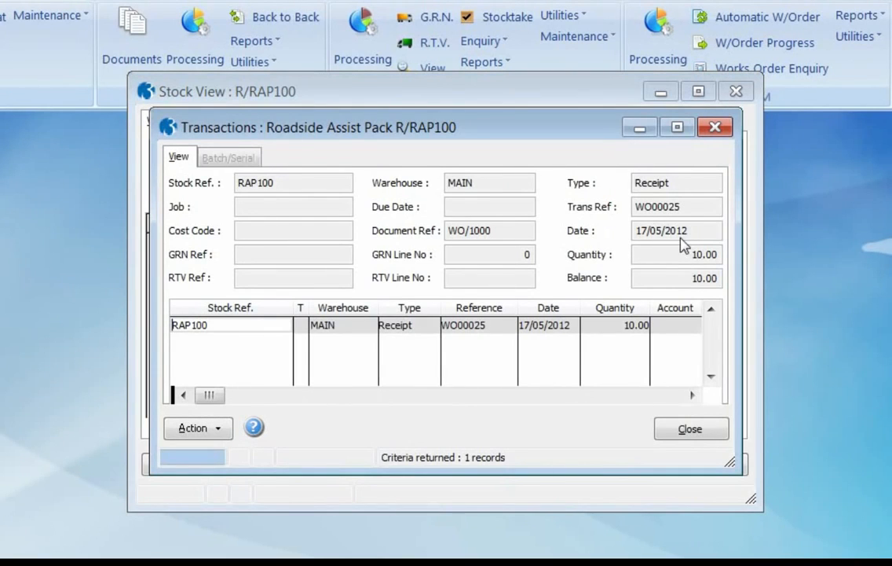
pyautogui.click(688, 432)
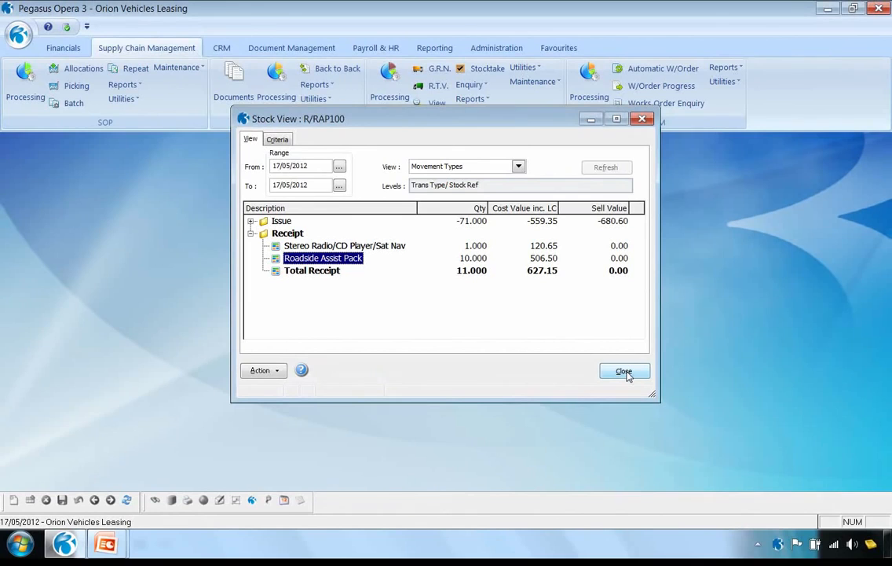
pyautogui.click(624, 372)
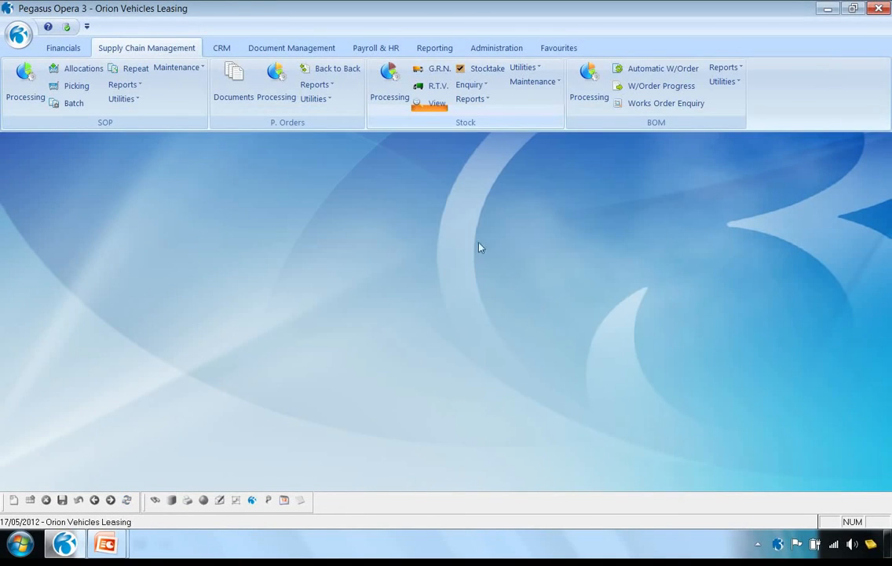
# Publish the Stock Valuation report by product at stock cost to screen, review it and close the preview
pyautogui.click(477, 100)
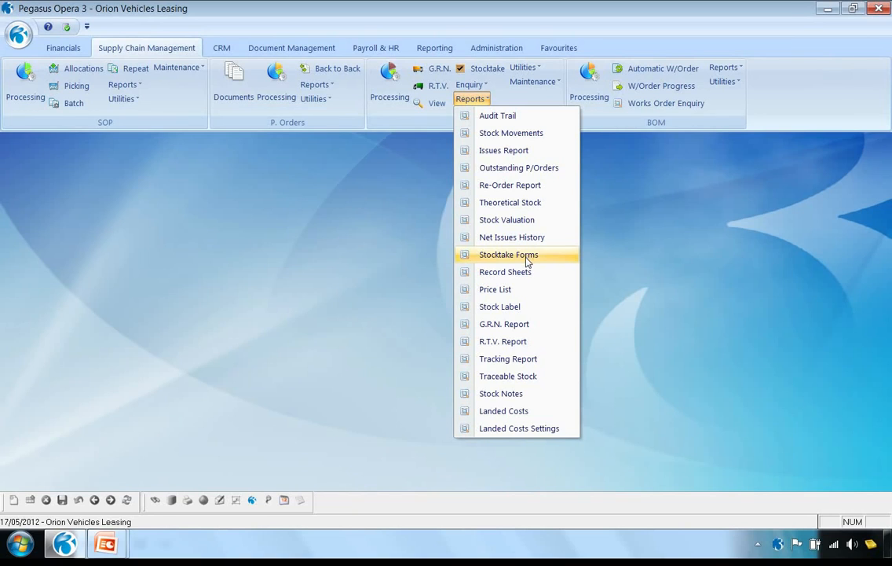
pyautogui.click(503, 221)
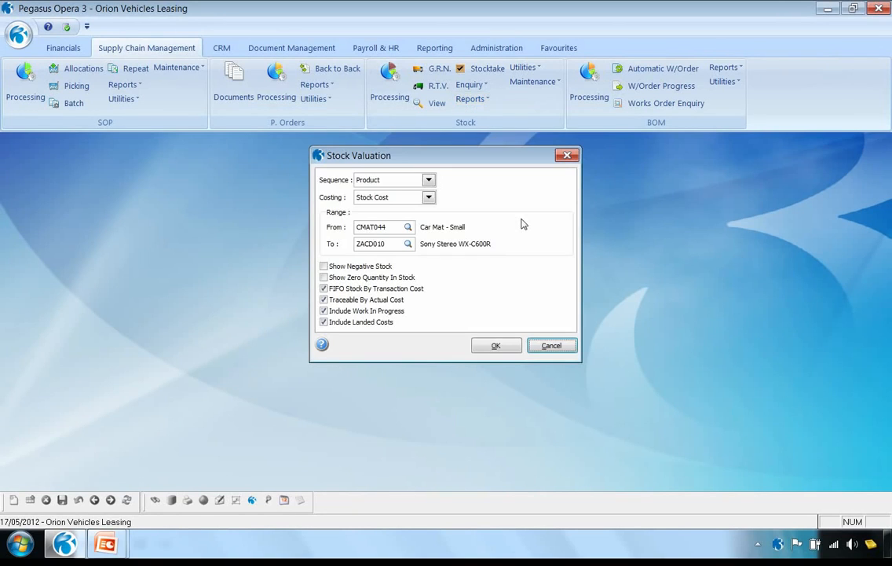
pyautogui.click(496, 347)
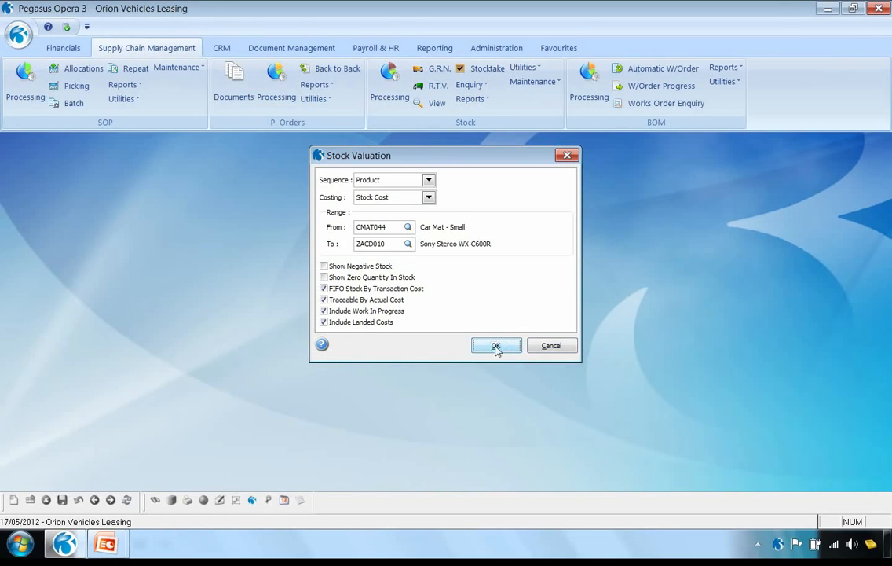
pyautogui.click(483, 383)
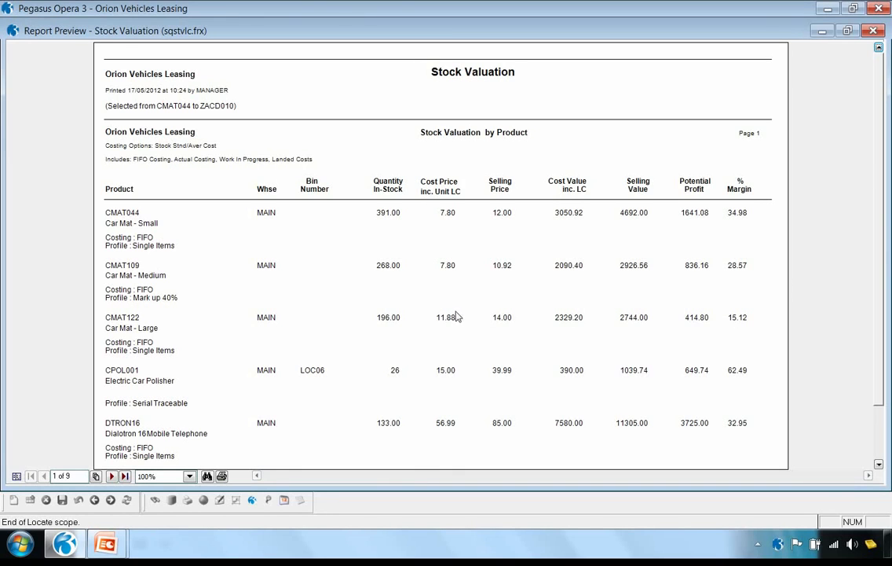
pyautogui.click(877, 31)
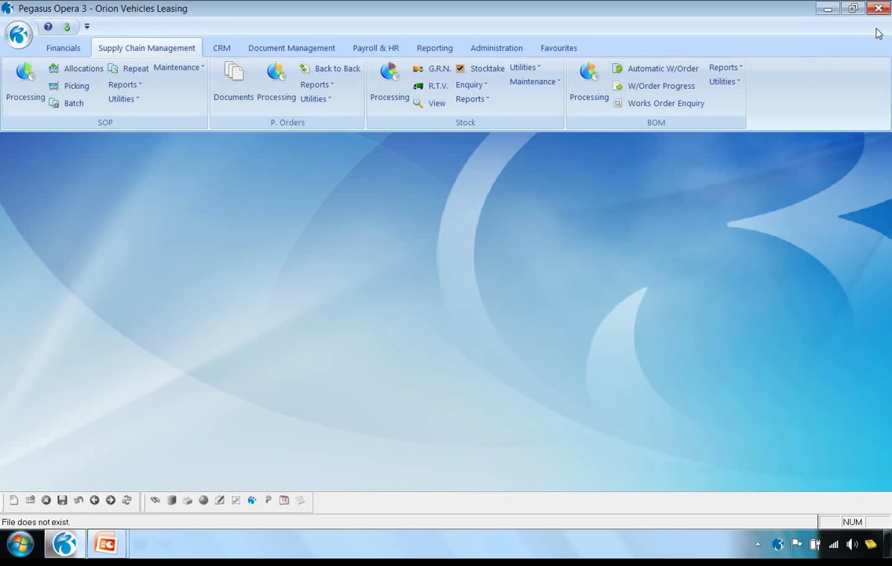
# Publish the Stock Valuation as an Extended Excel Report with the file name 1, opening the document when done
pyautogui.click(470, 100)
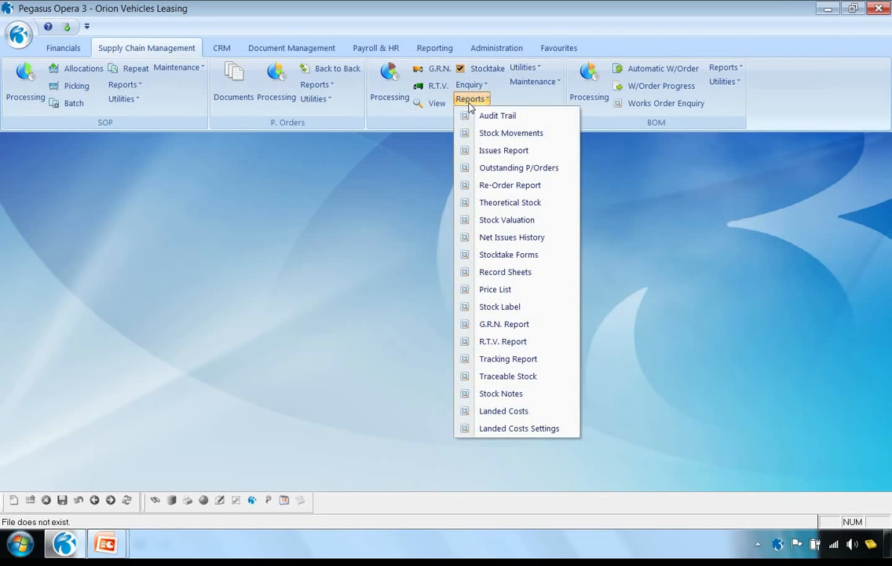
pyautogui.click(509, 221)
pyautogui.click(495, 346)
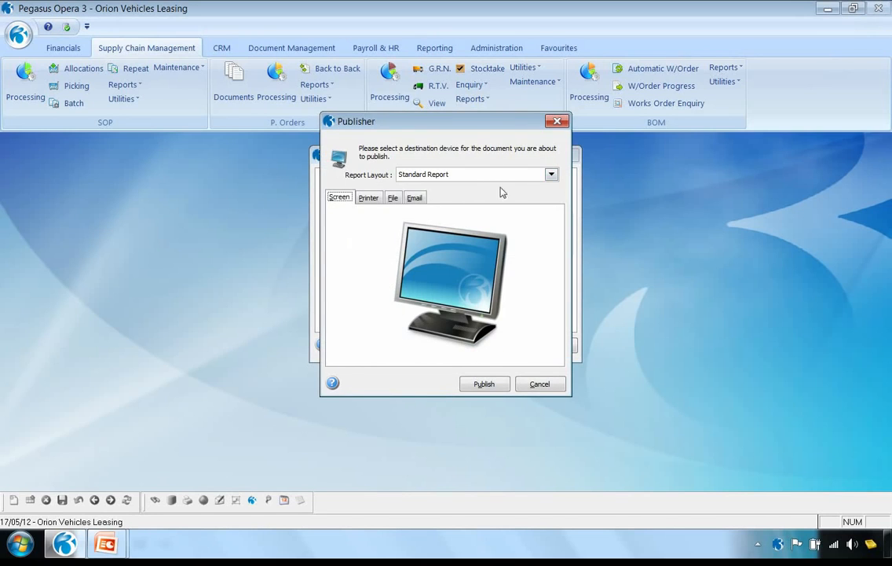
pyautogui.click(551, 174)
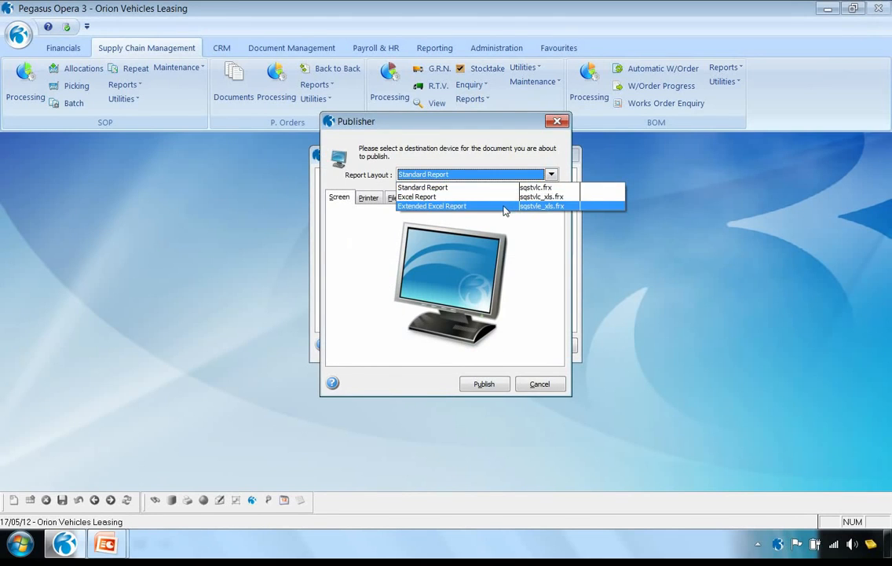
pyautogui.click(452, 206)
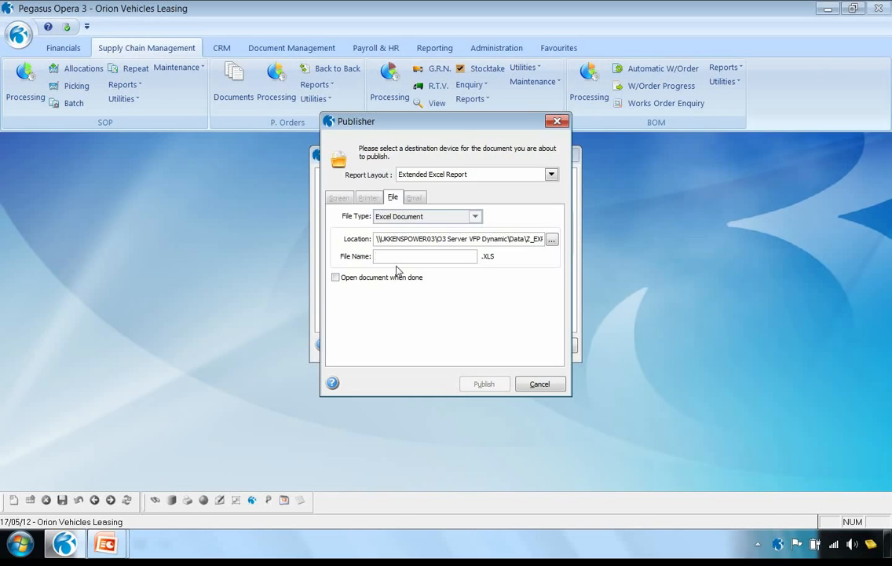
pyautogui.write('1')
pyautogui.click(335, 278)
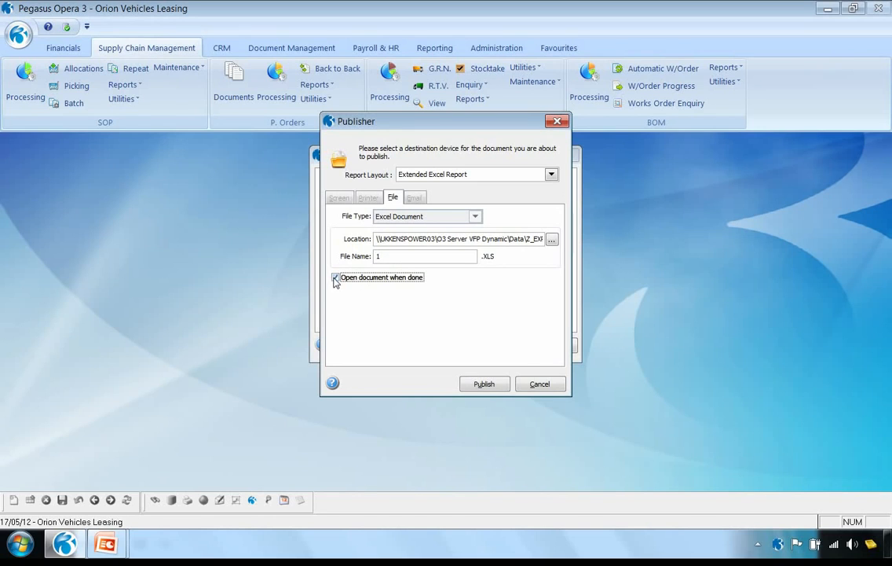
pyautogui.click(482, 384)
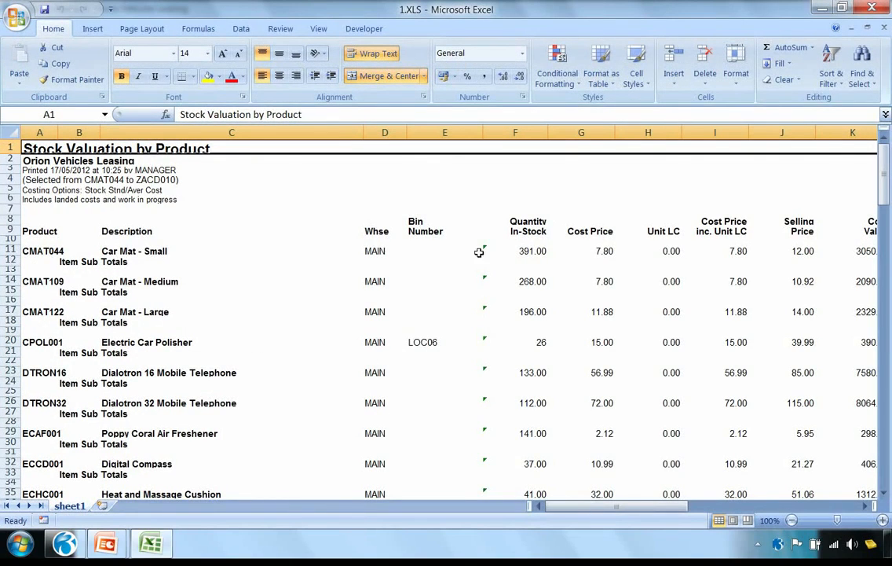
# Examine the Car Mat - Small quantity, cost price and landed cost columns in the Excel valuation, and close the workbook
pyautogui.click(522, 251)
pyautogui.click(585, 251)
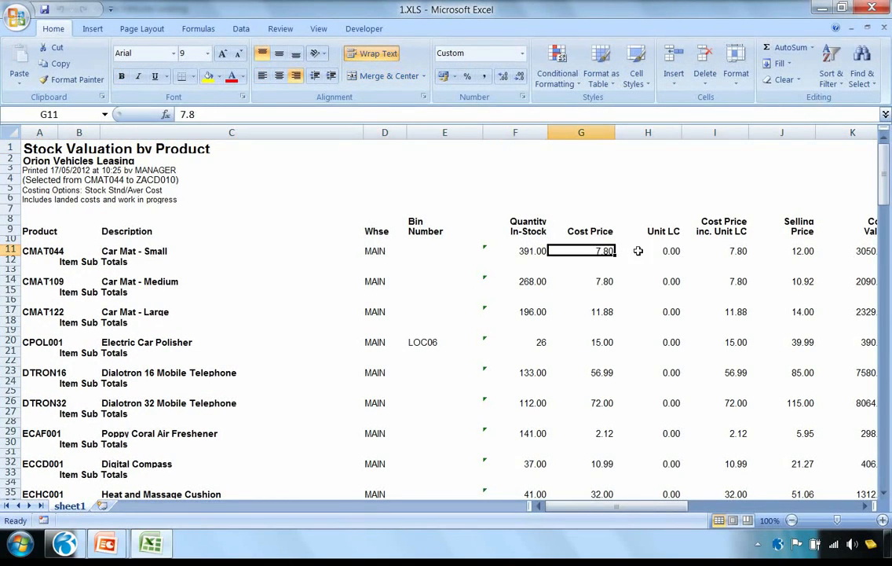
pyautogui.click(666, 251)
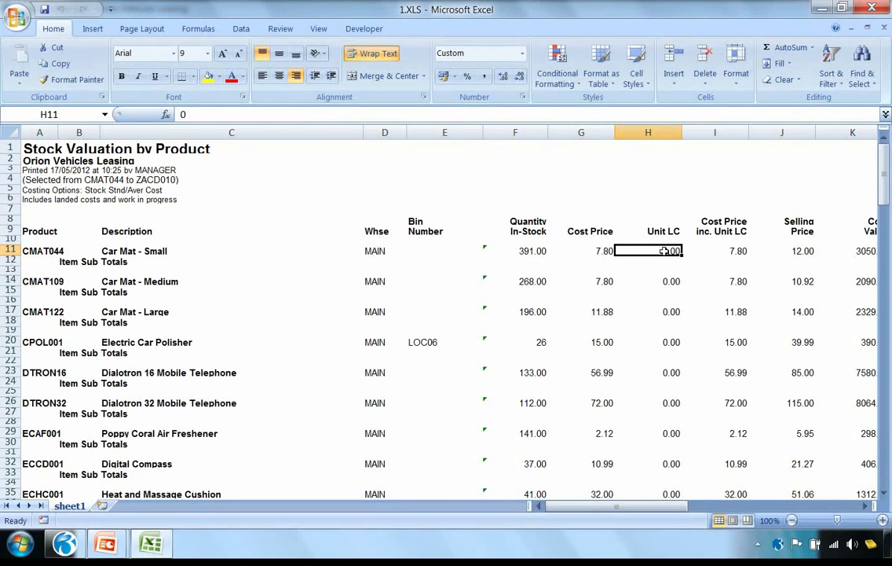
pyautogui.press('Right')
pyautogui.press('Right')
pyautogui.press('Right')
pyautogui.press('Right')
pyautogui.press('Right')
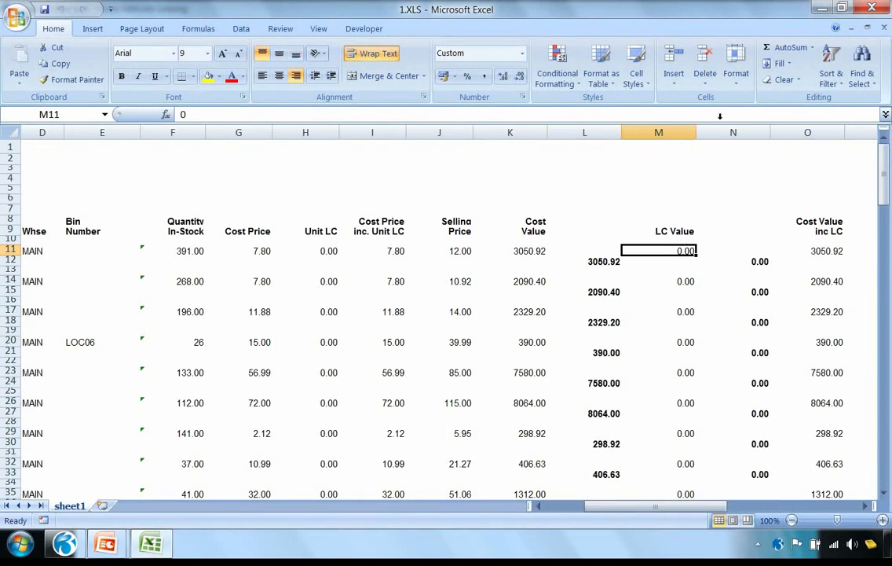
pyautogui.click(872, 8)
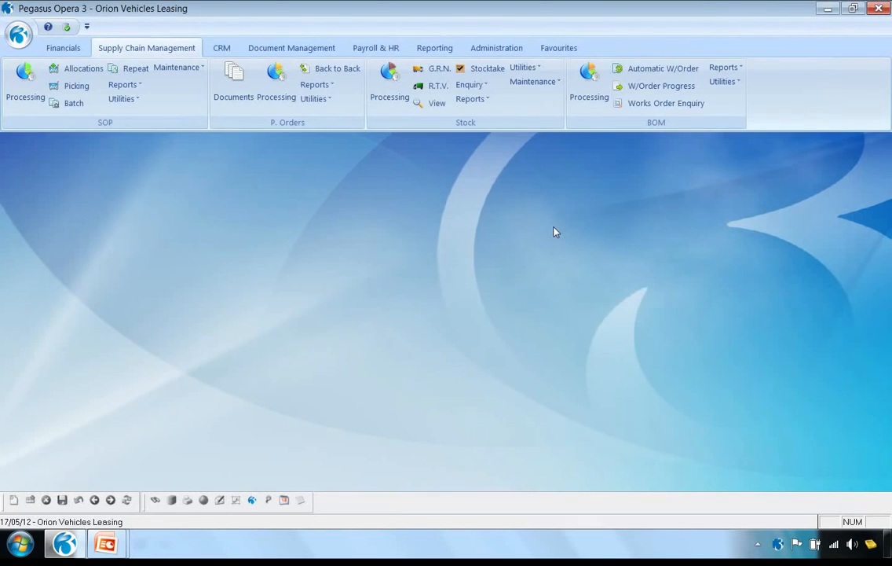